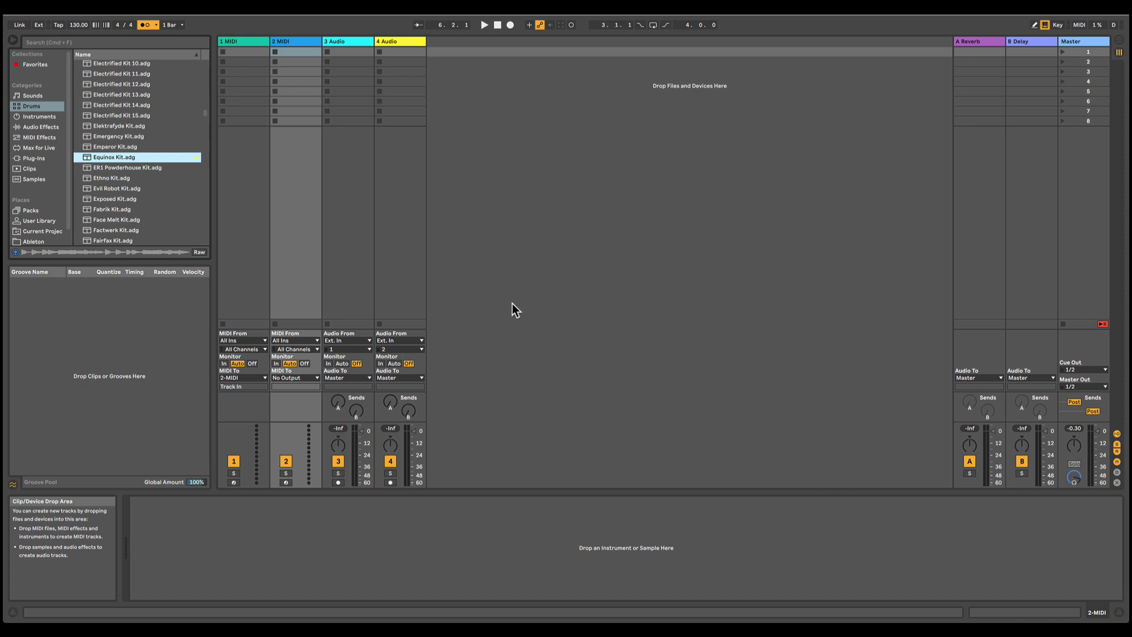
Load BINK looper (M).amxd onto MIDI track 1 and add an empty clip named REC MIDI
key("super+Tab")
left_click_drag(476, 90, 238, 79)
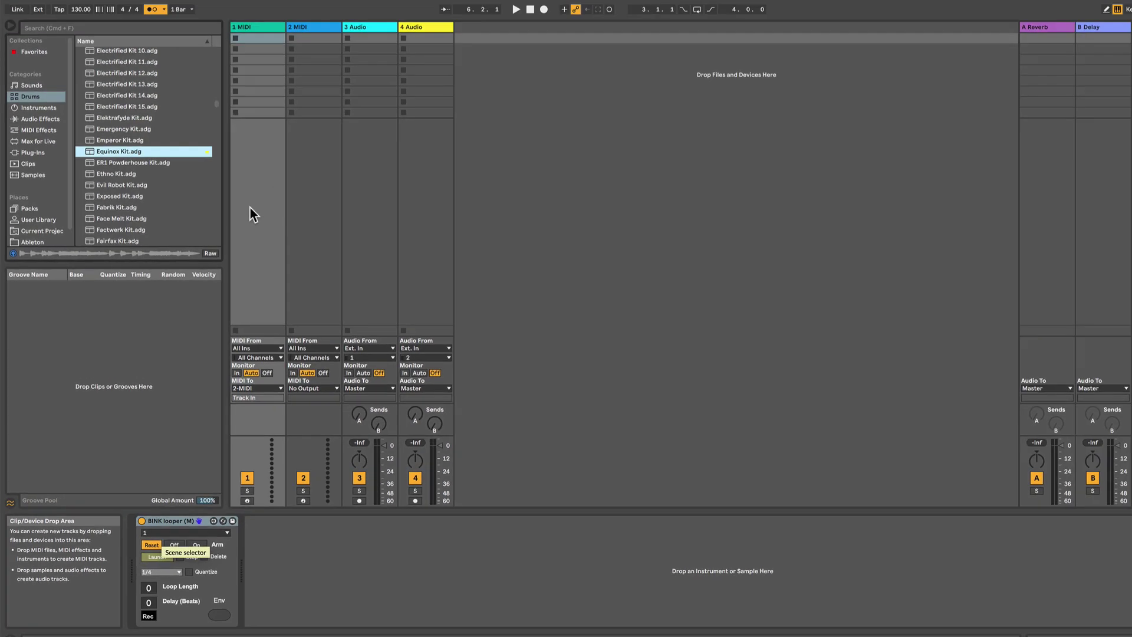
double_click(249, 113)
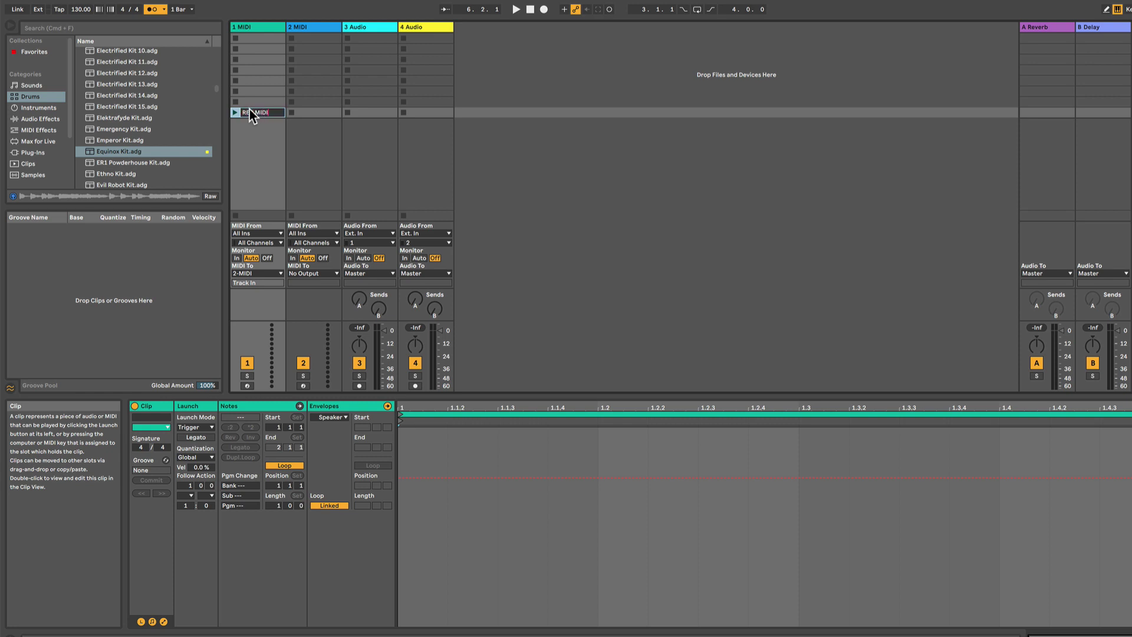
key("Return")
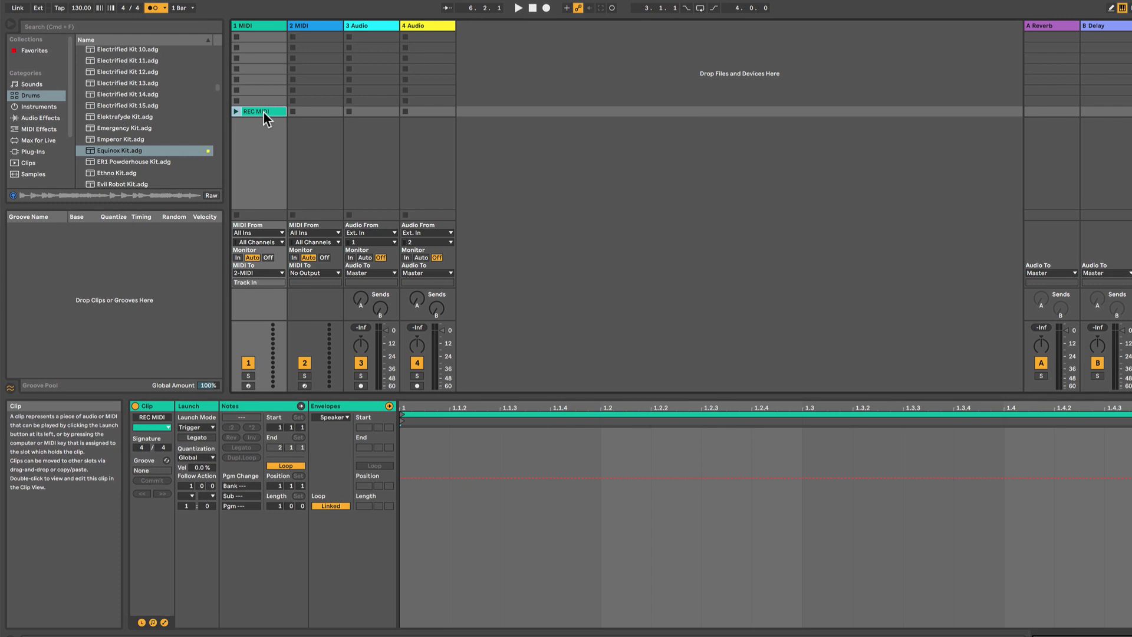
left_click(264, 121)
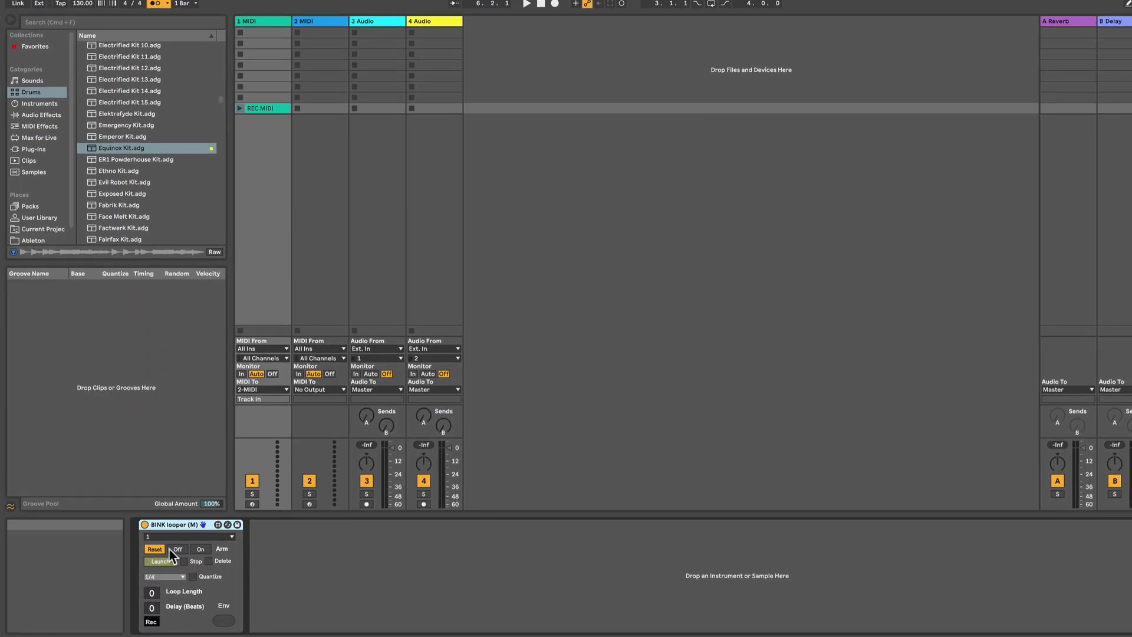
left_click(225, 535)
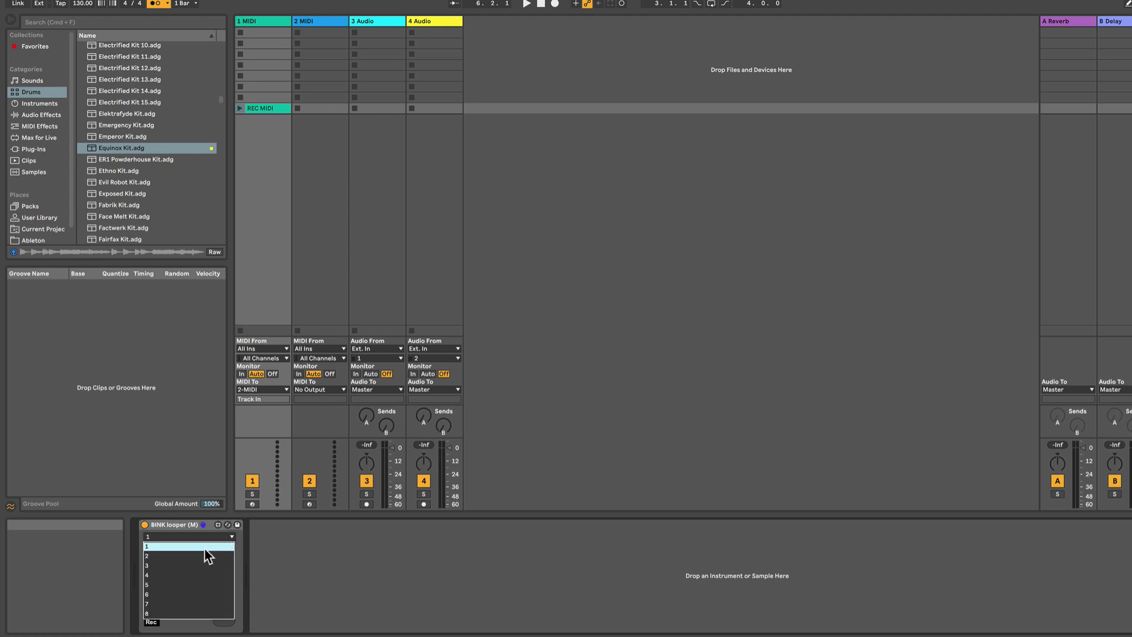
left_click(174, 547)
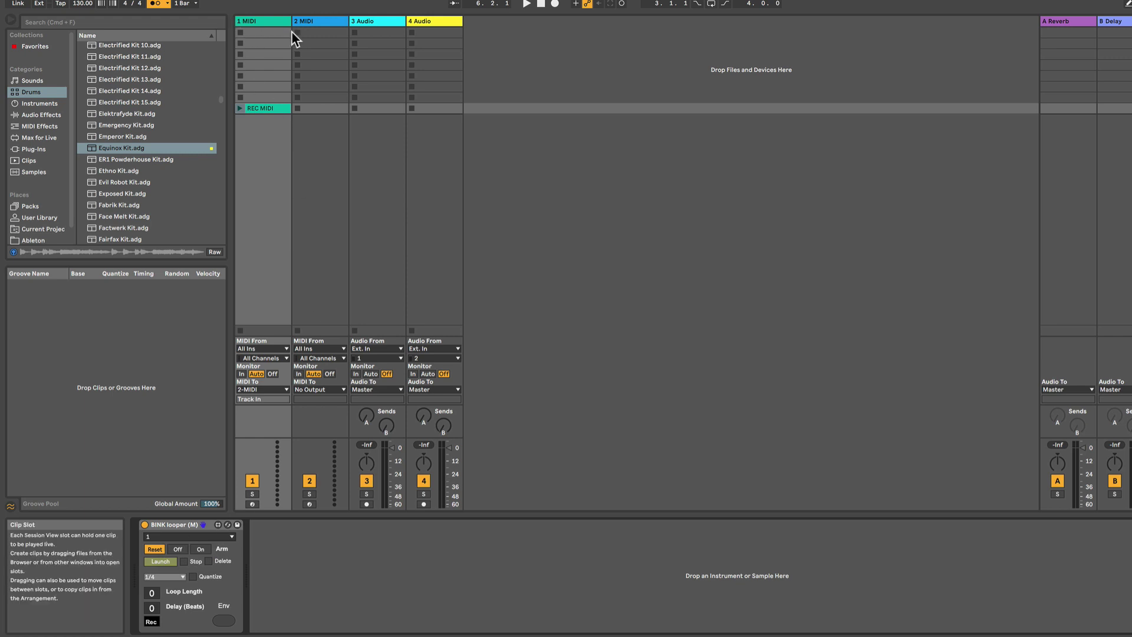
left_click(190, 536)
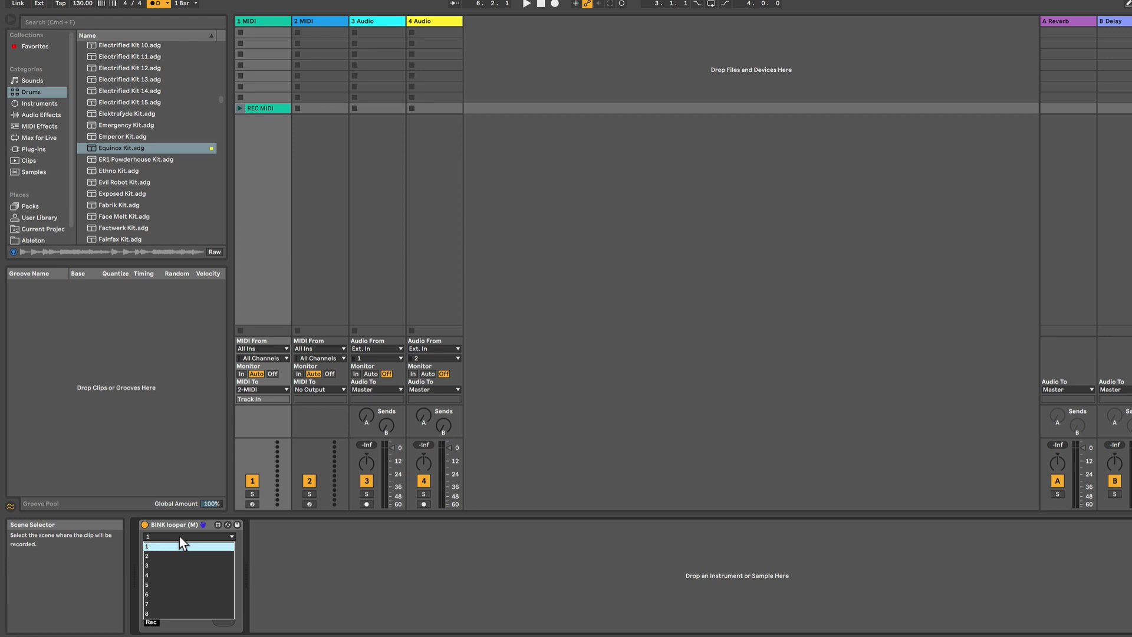
left_click(179, 545)
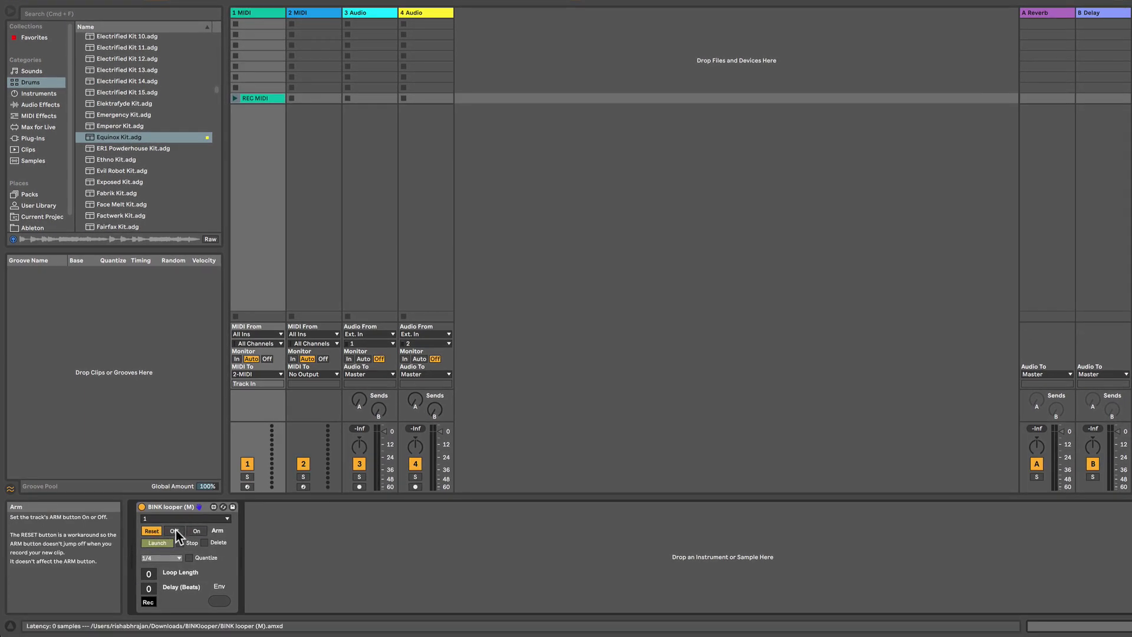
Switch the BINK looper's Arm setting to Off
left_click(175, 531)
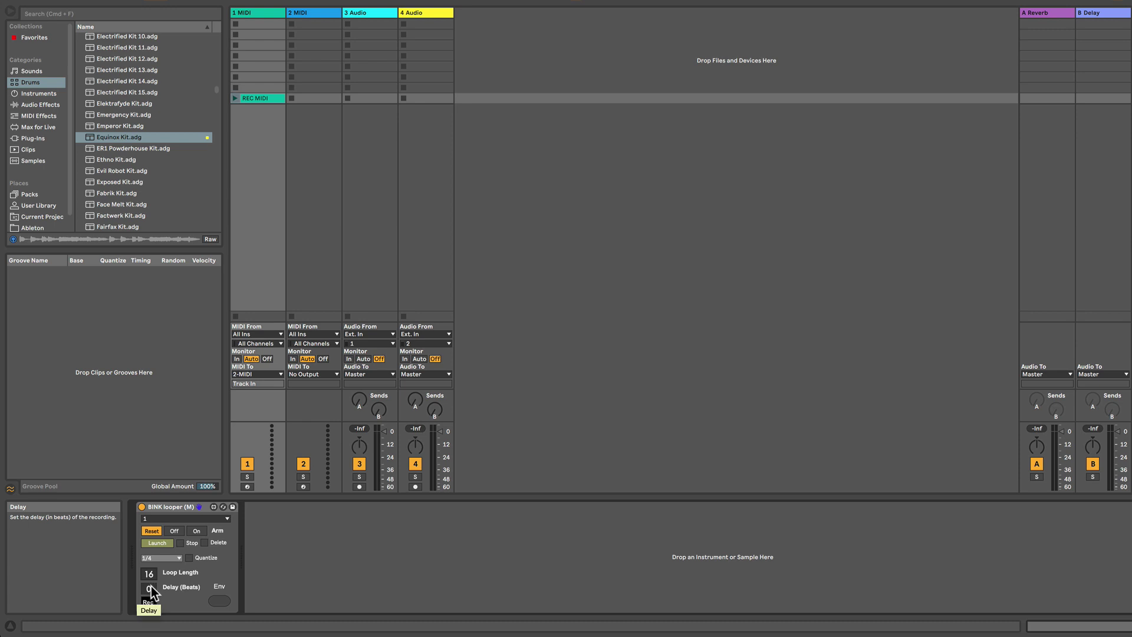
Try a 4-beat recording delay on the BINK looper, then reset it to 0
left_click_drag(151, 586, 151, 575)
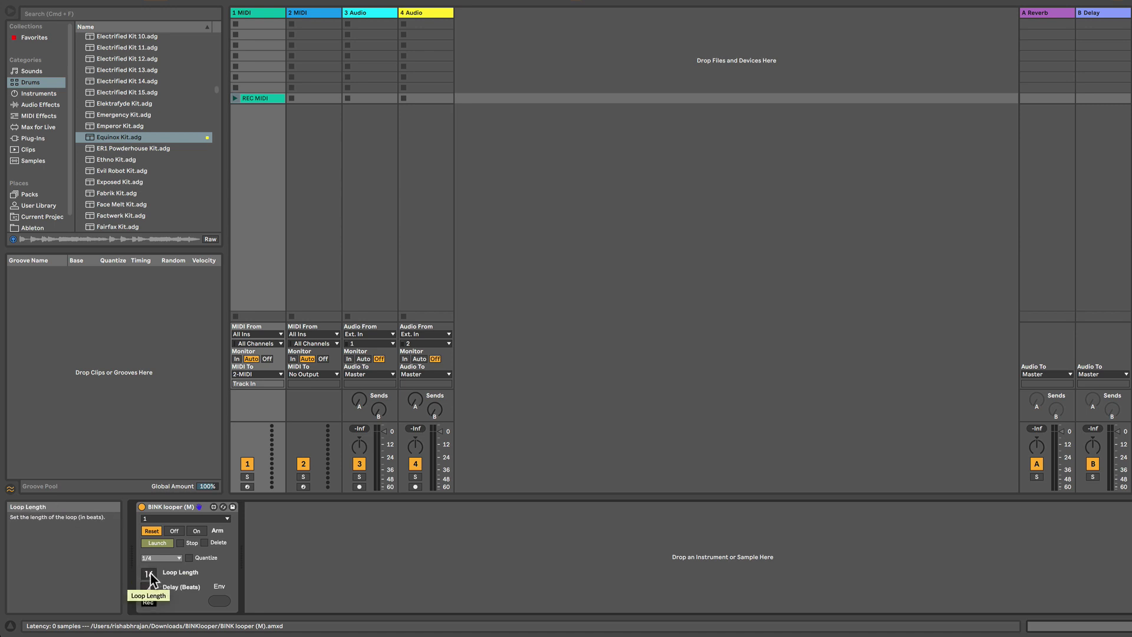
left_click(150, 588)
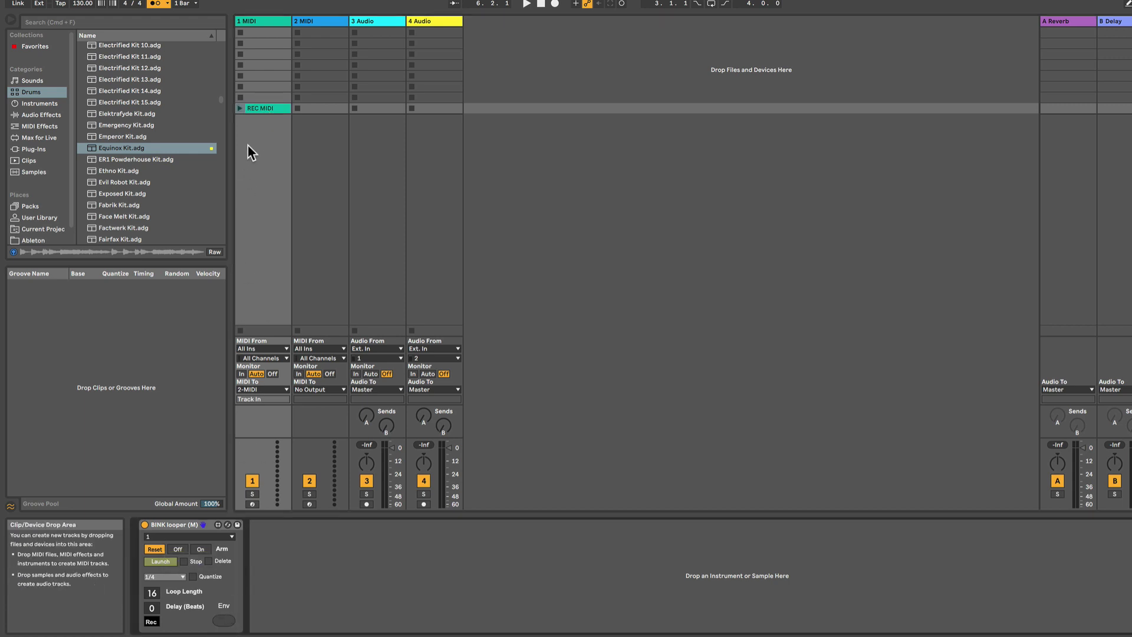
Open the REC MIDI clip's settings and browse its envelope choices and the looper device
left_click(261, 108)
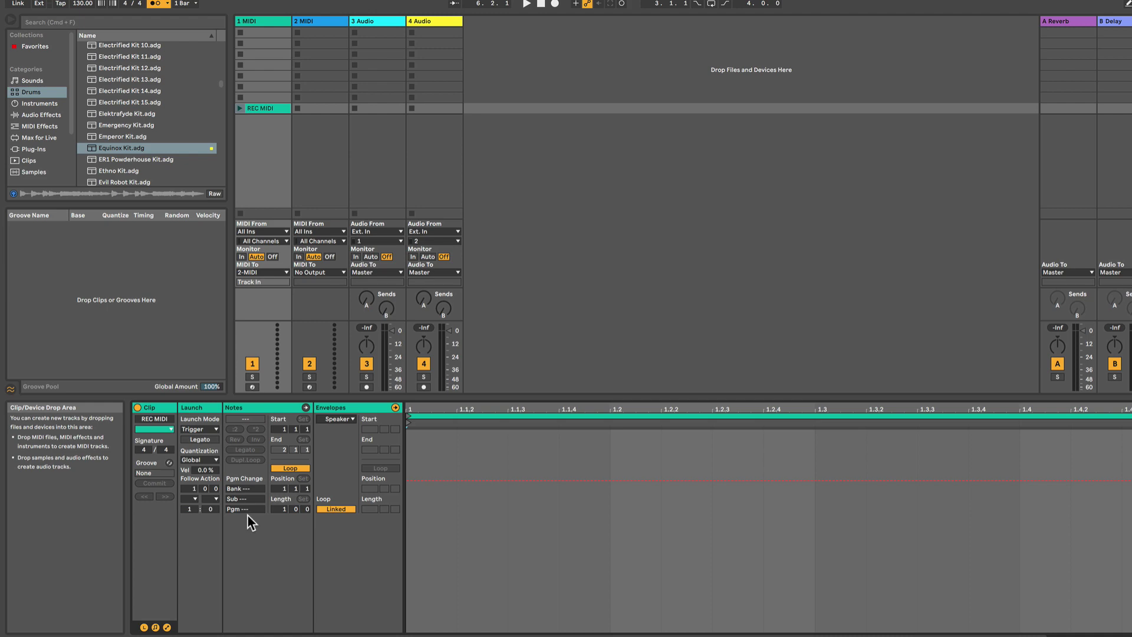
left_click(194, 614)
left_click(195, 615)
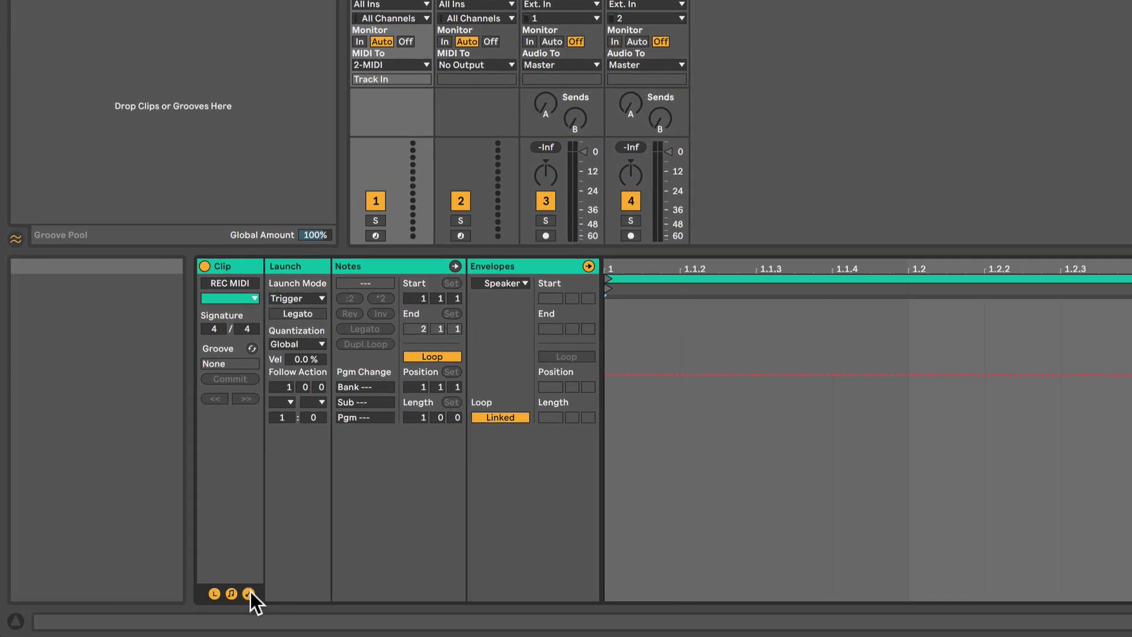
left_click(398, 374)
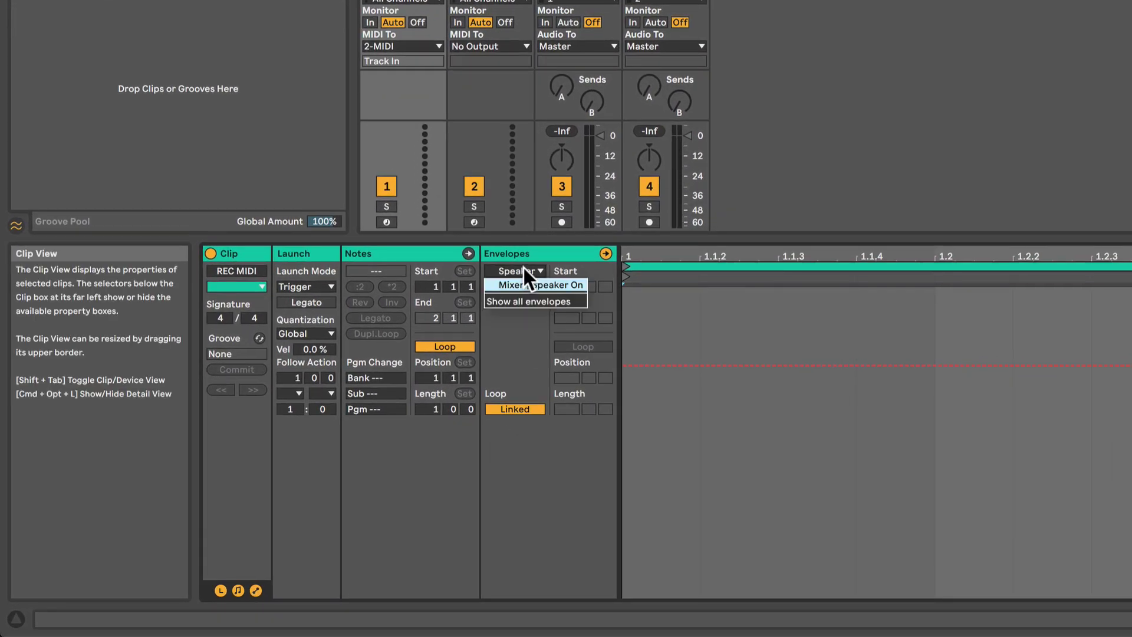
left_click(514, 318)
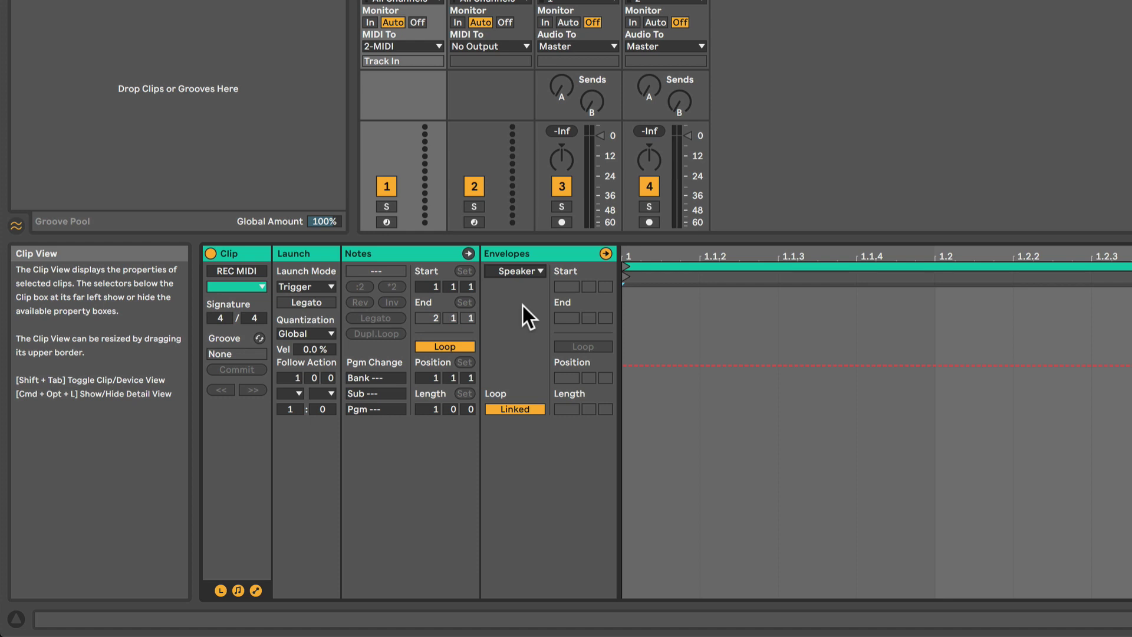
key("shift+Tab")
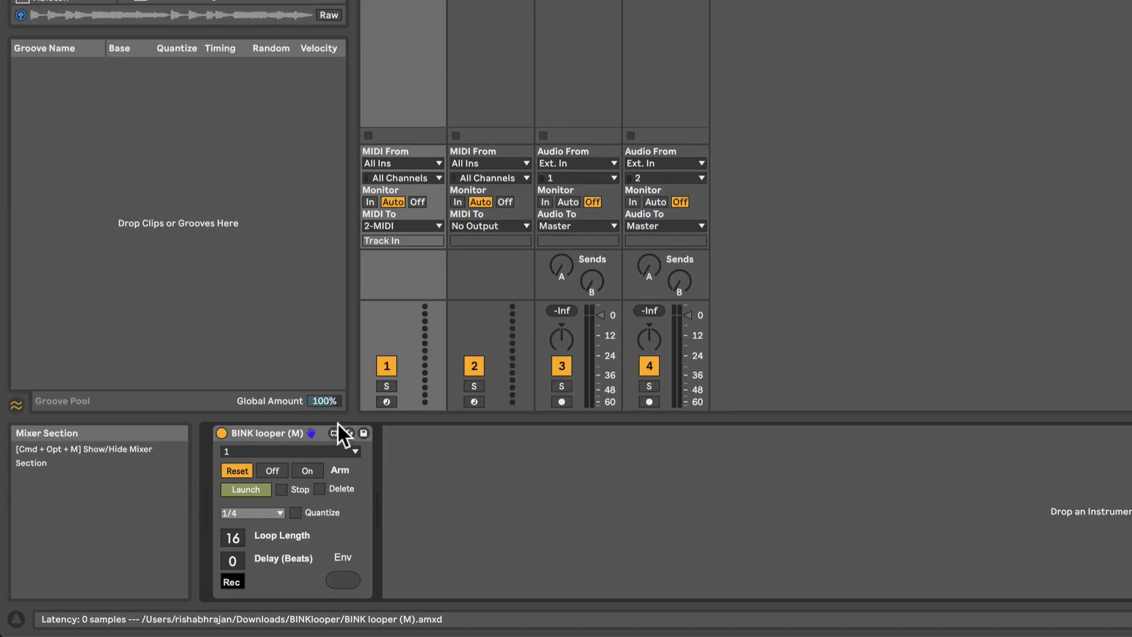
left_click(342, 578)
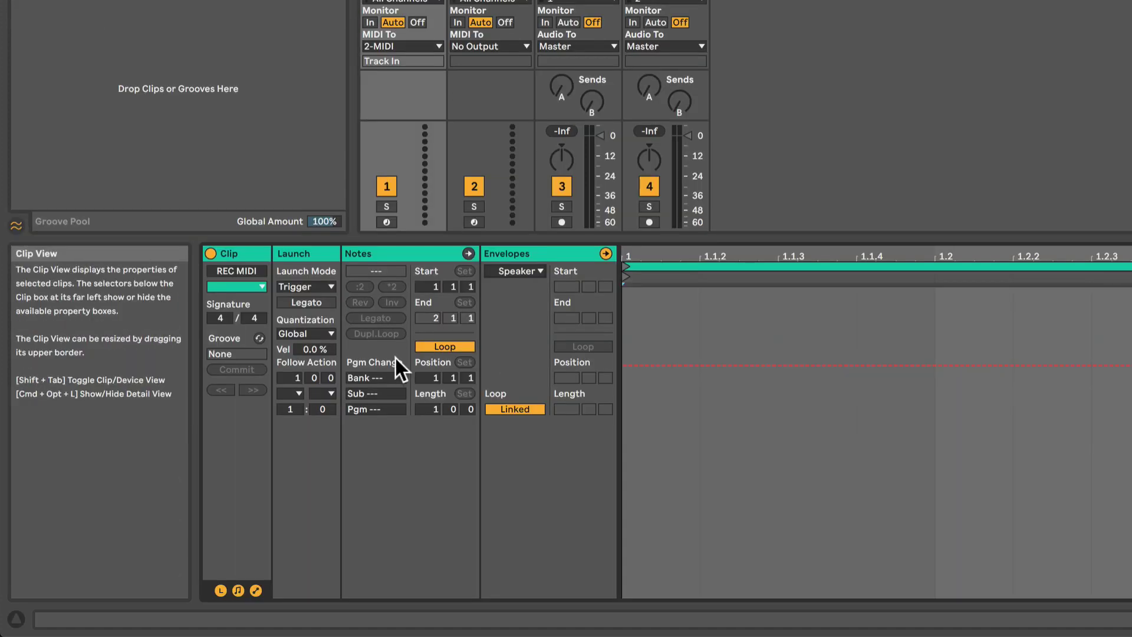
Show all envelopes and pick BINK looper as the envelope device to list its parameters
left_click(519, 271)
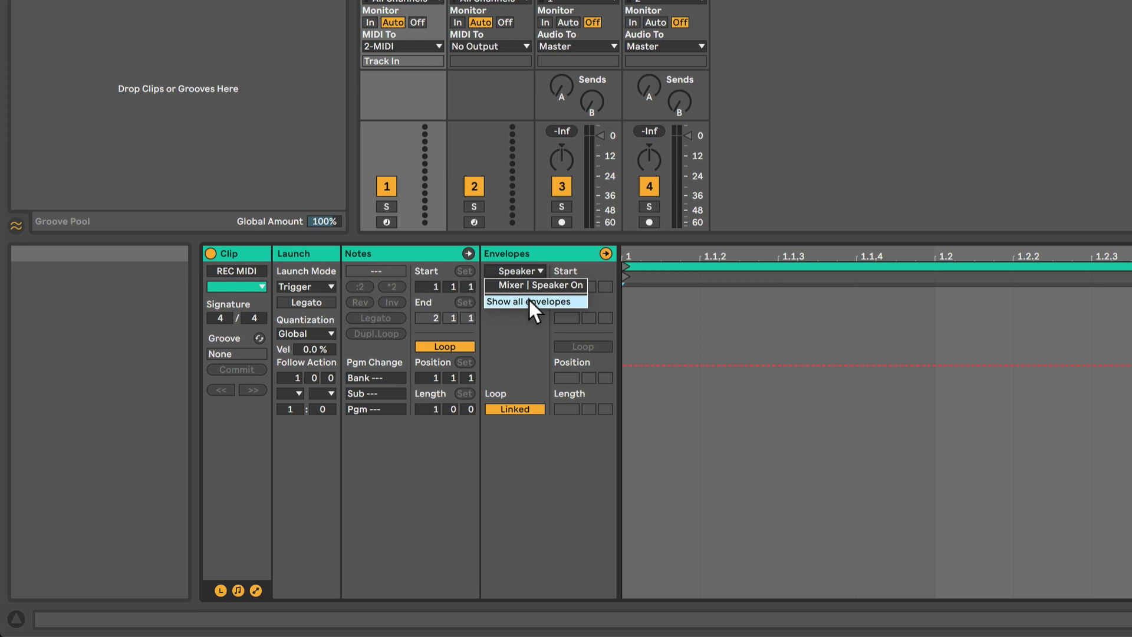
left_click(529, 301)
left_click(518, 273)
left_click(519, 292)
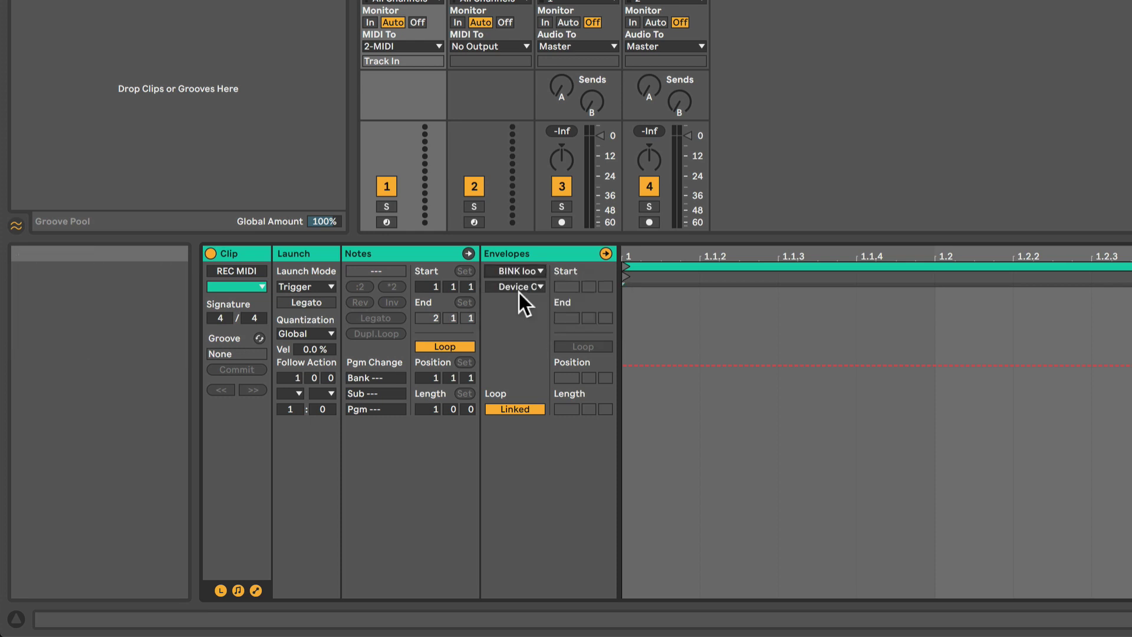
left_click(518, 288)
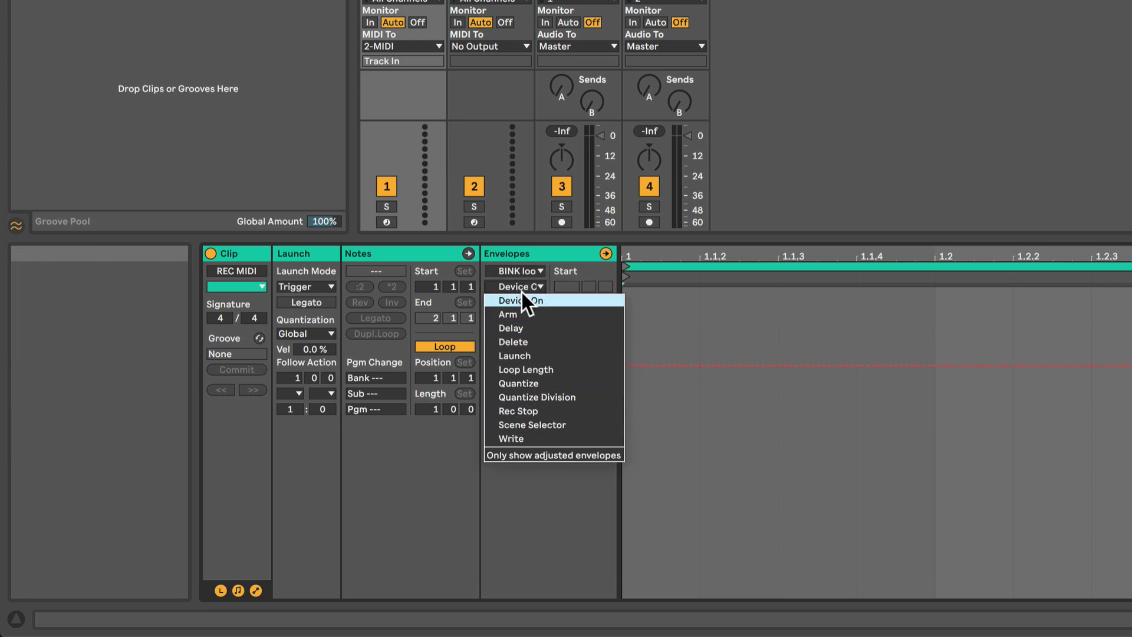
left_click(521, 286)
key("shift+Tab")
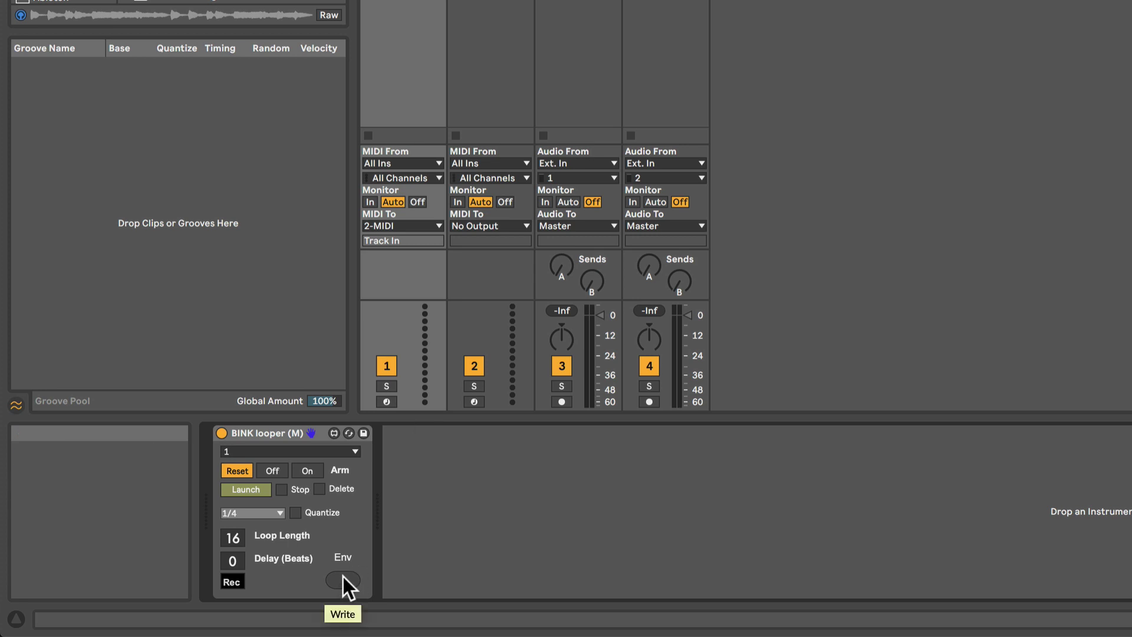
key("shift+Tab")
left_click(522, 287)
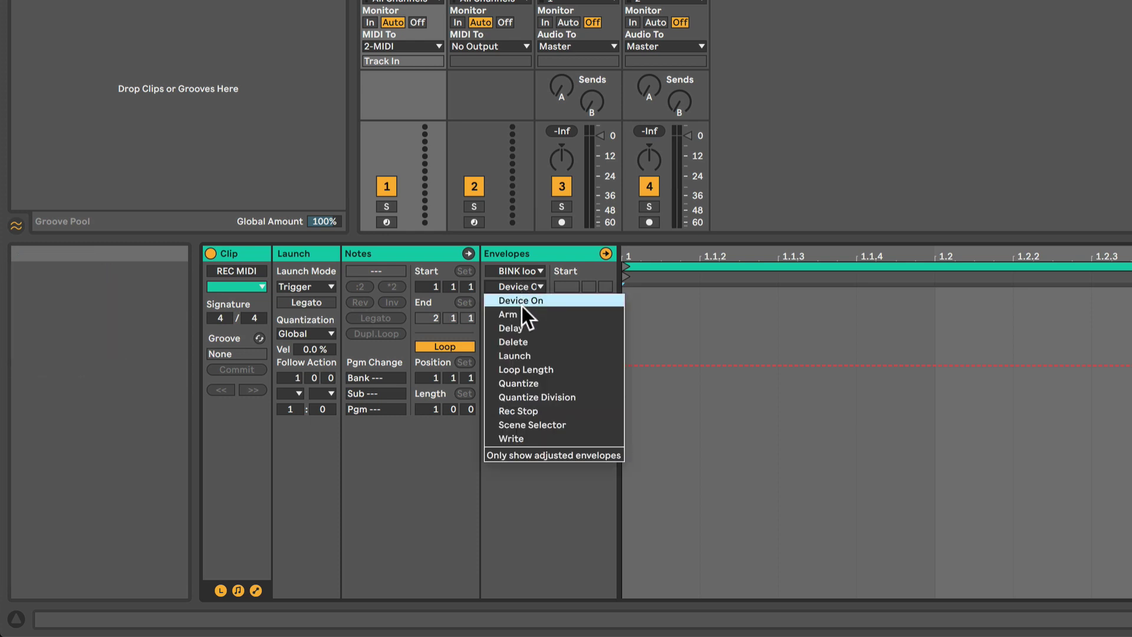
Automate the Delete parameter with a breakpoint raised high at the clip start
left_click(522, 341)
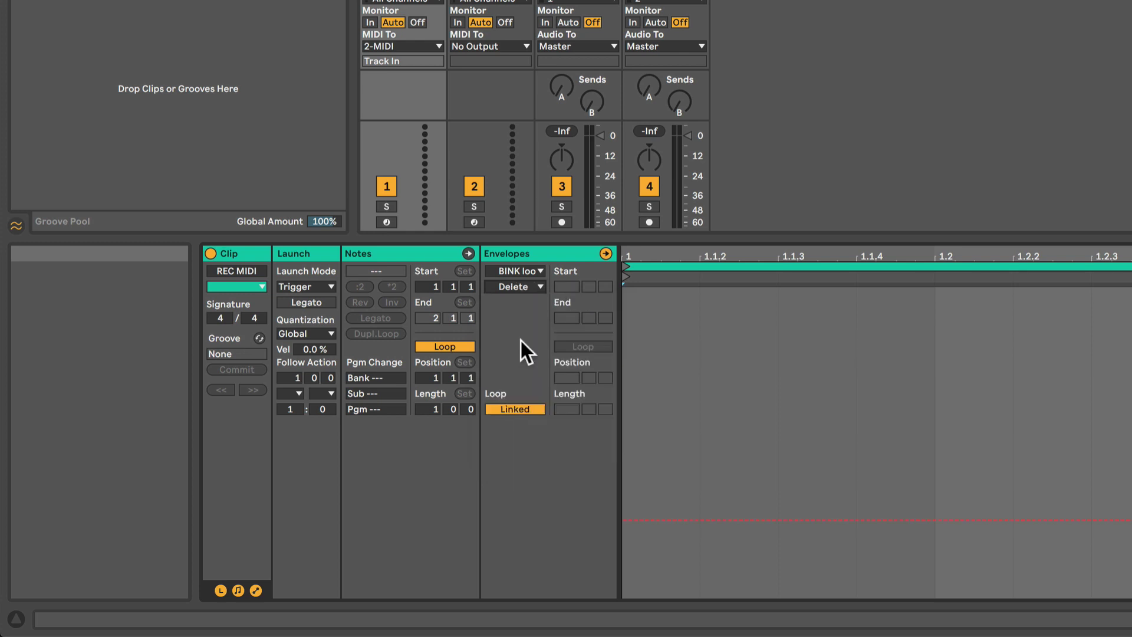
left_click(642, 519)
left_click_drag(641, 519, 632, 365)
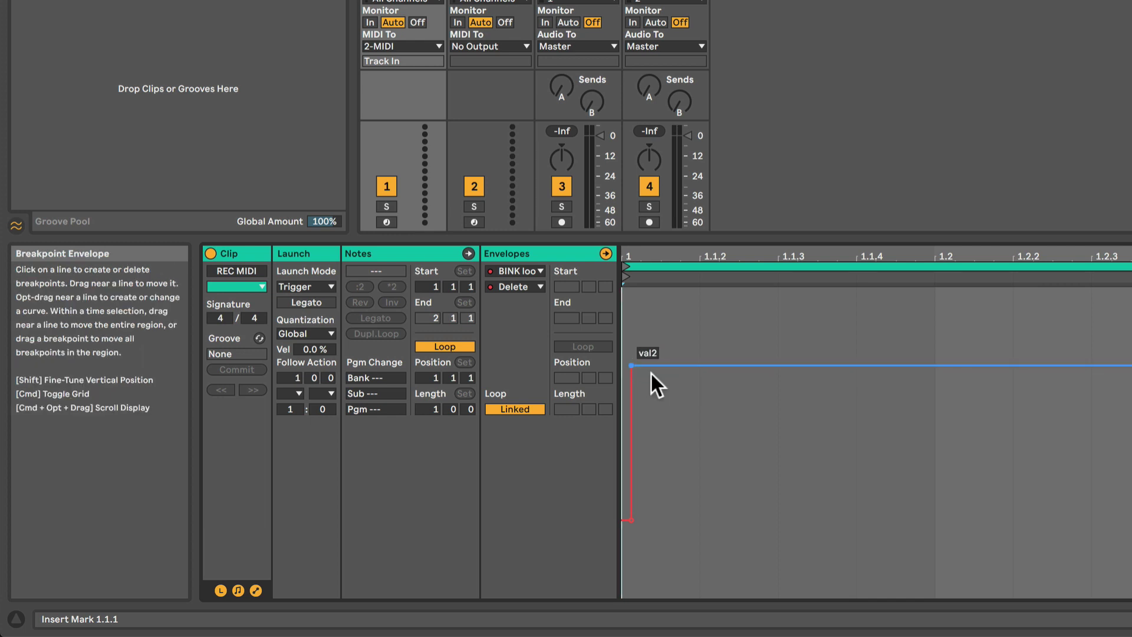
left_click(671, 392)
left_click(632, 367)
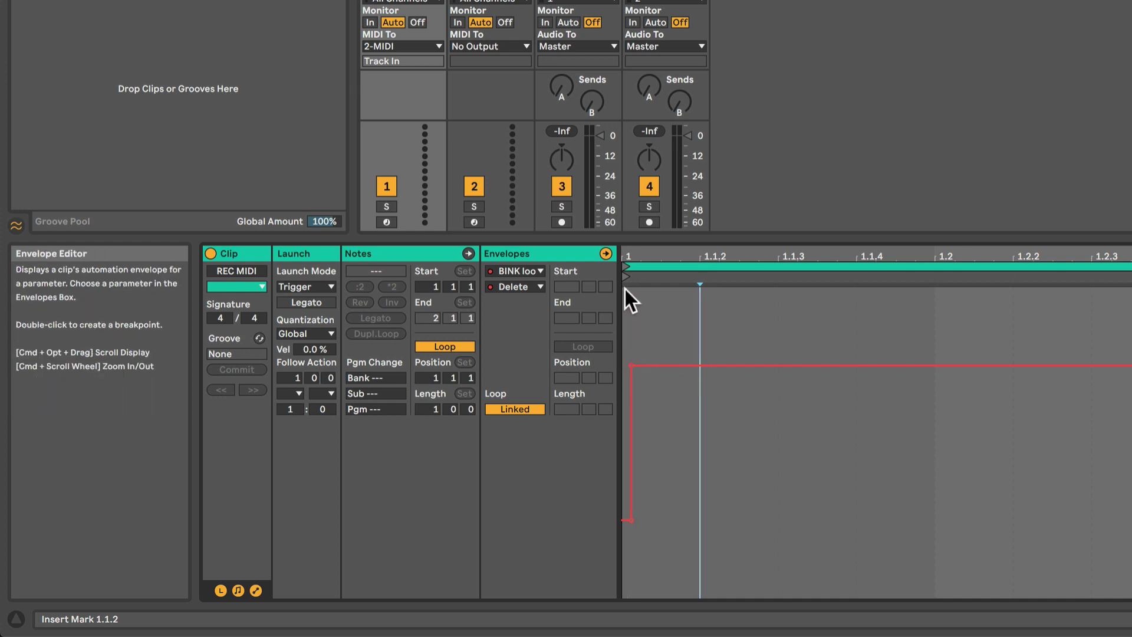
Turn off clip looping, set launch quantization to None, and select the Arm envelope
left_click(445, 348)
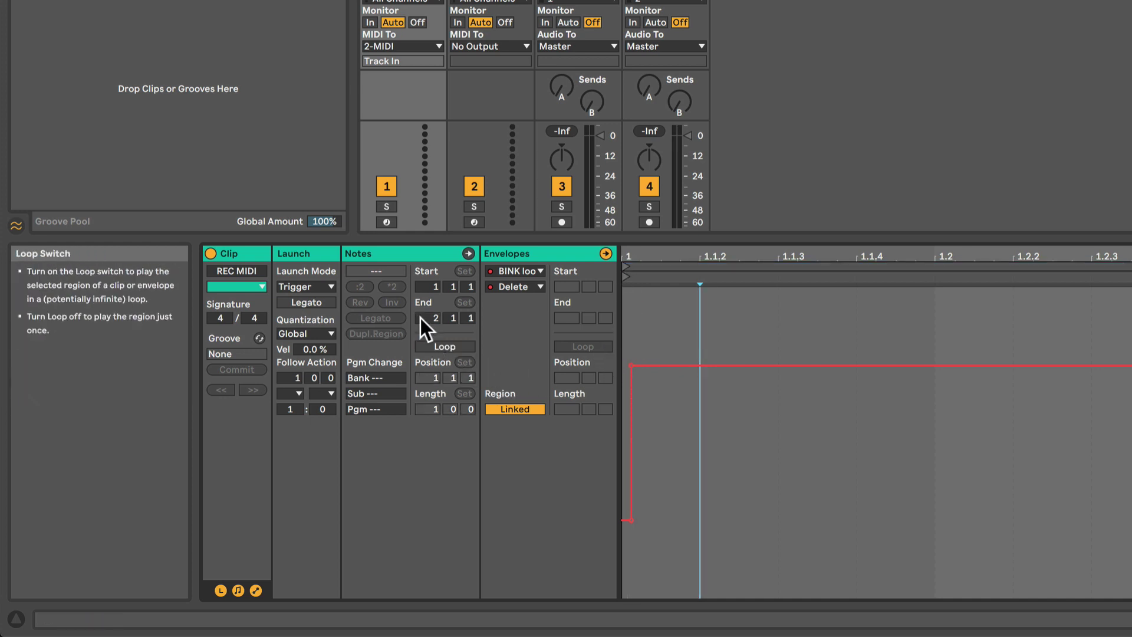
left_click(303, 332)
left_click(303, 361)
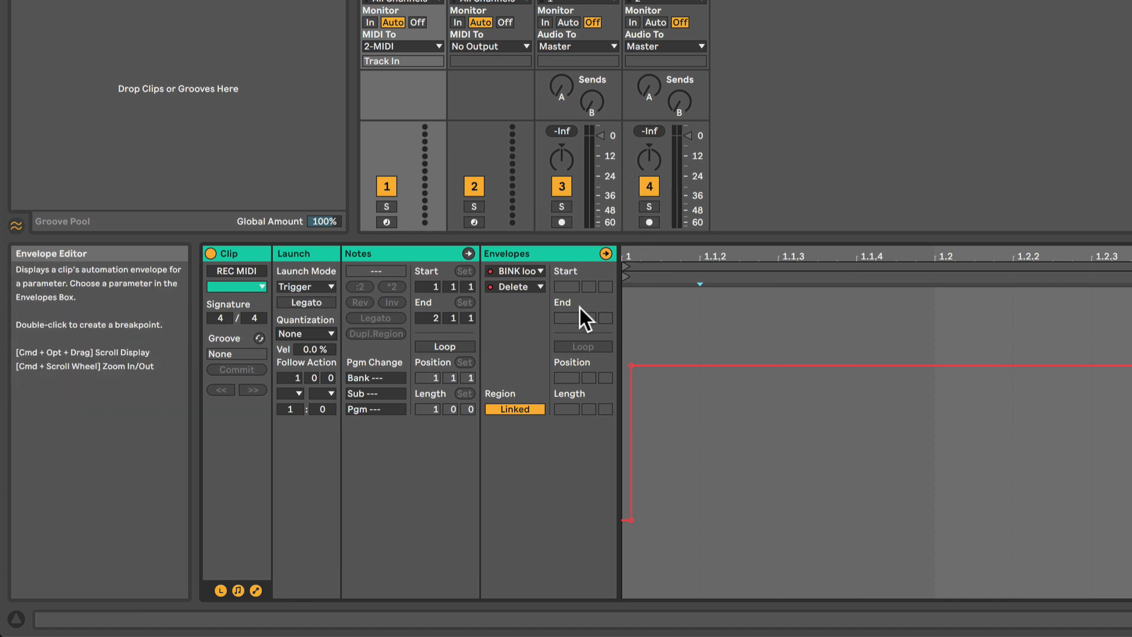
left_click(511, 286)
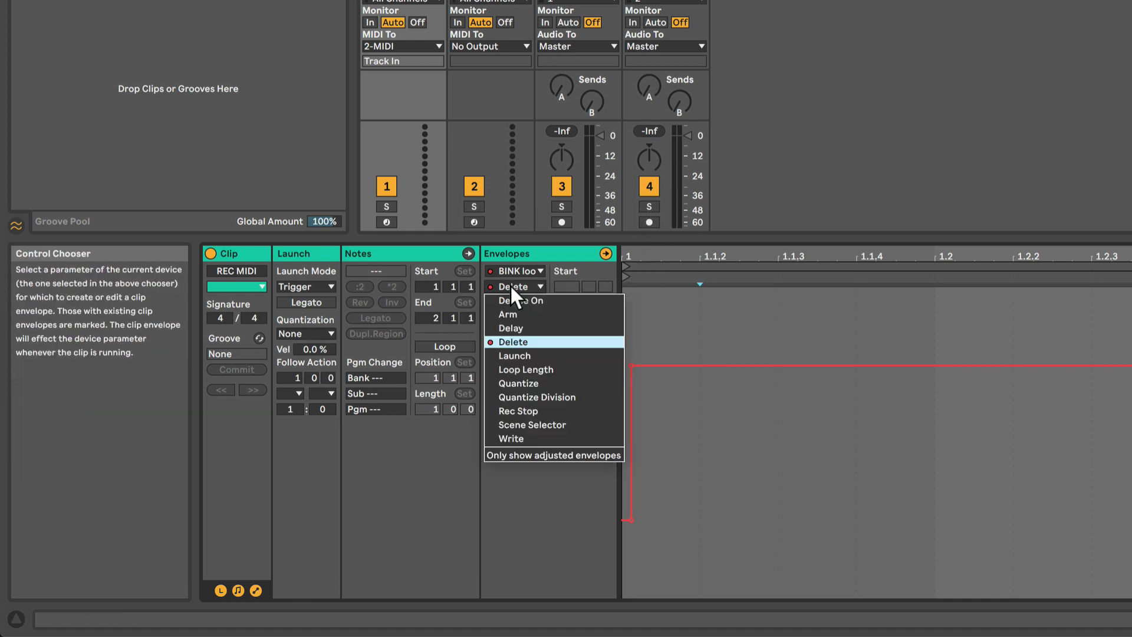
left_click(514, 317)
Raise the Arm envelope to On, then make the Launch envelope step up after the start
left_click_drag(634, 546, 636, 340)
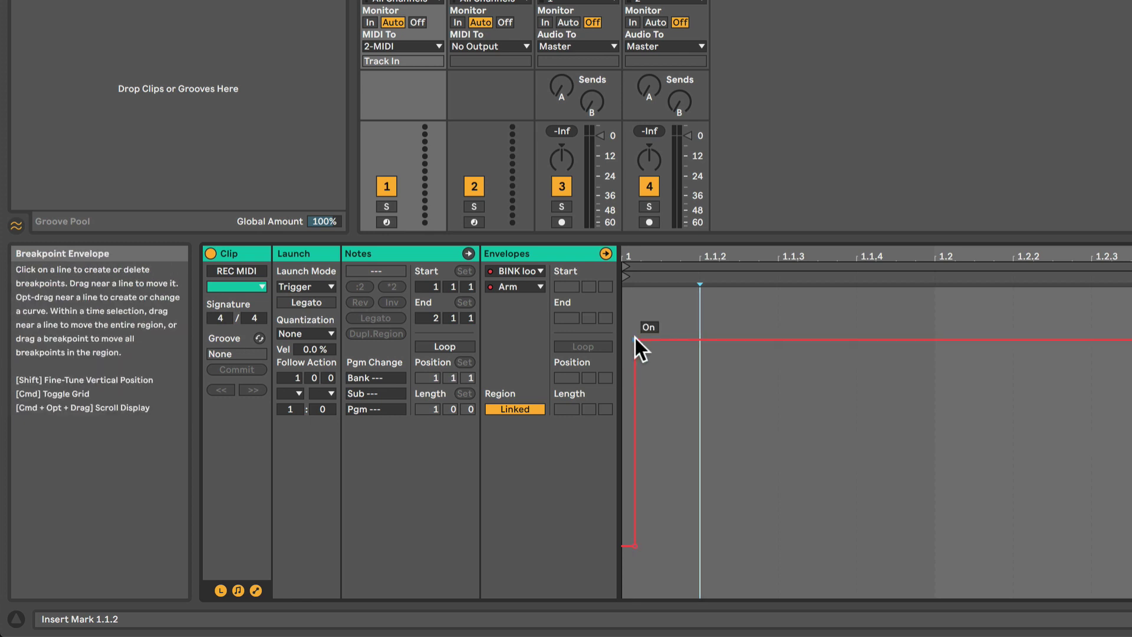
left_click(515, 286)
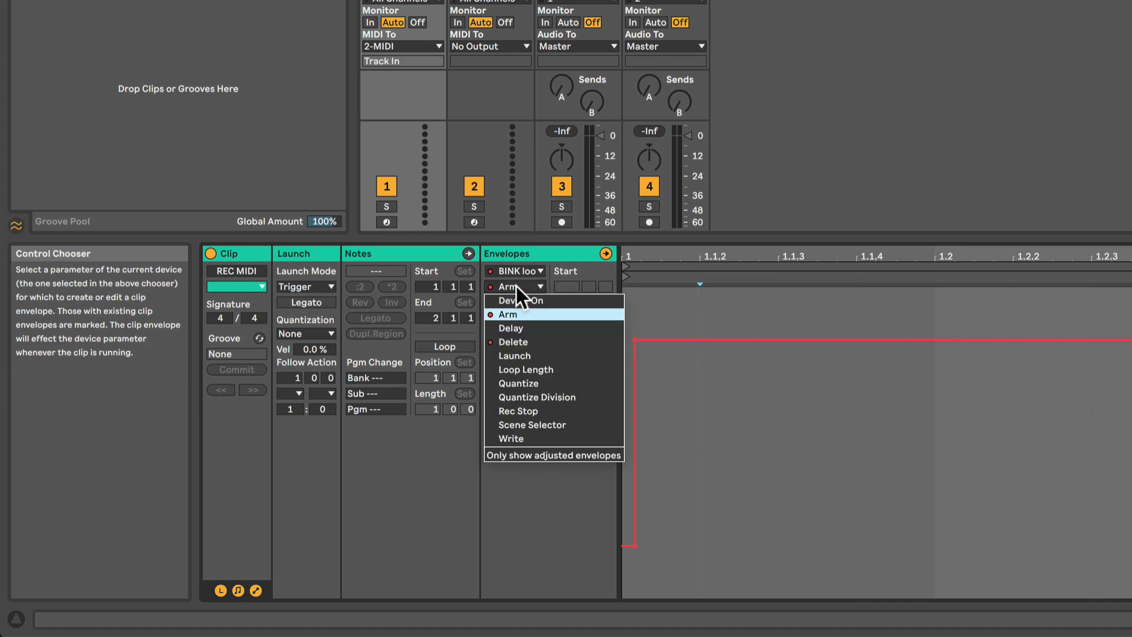
left_click(519, 355)
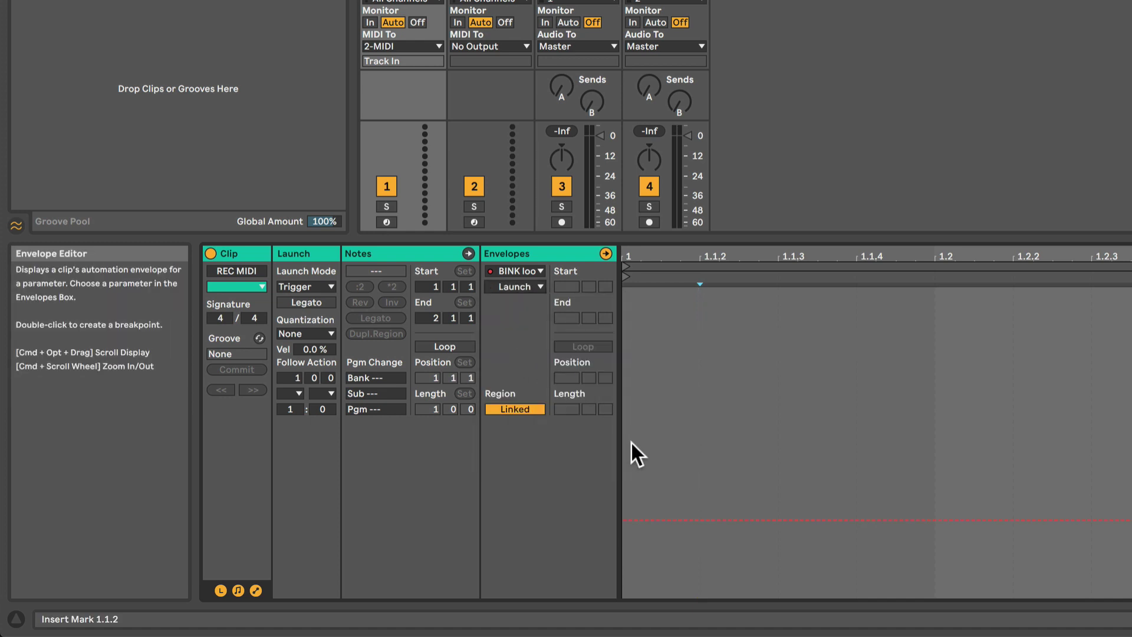
left_click_drag(660, 519, 660, 366)
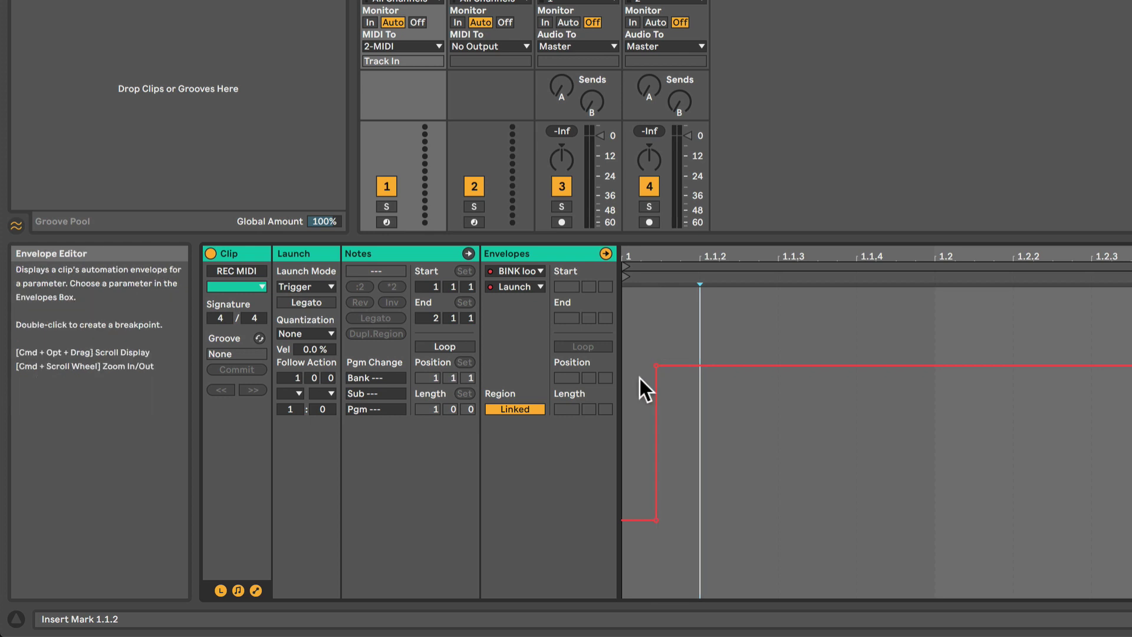
Enable Only show adjusted envelopes and cycle through the Arm, Delete and Launch envelopes
left_click(514, 273)
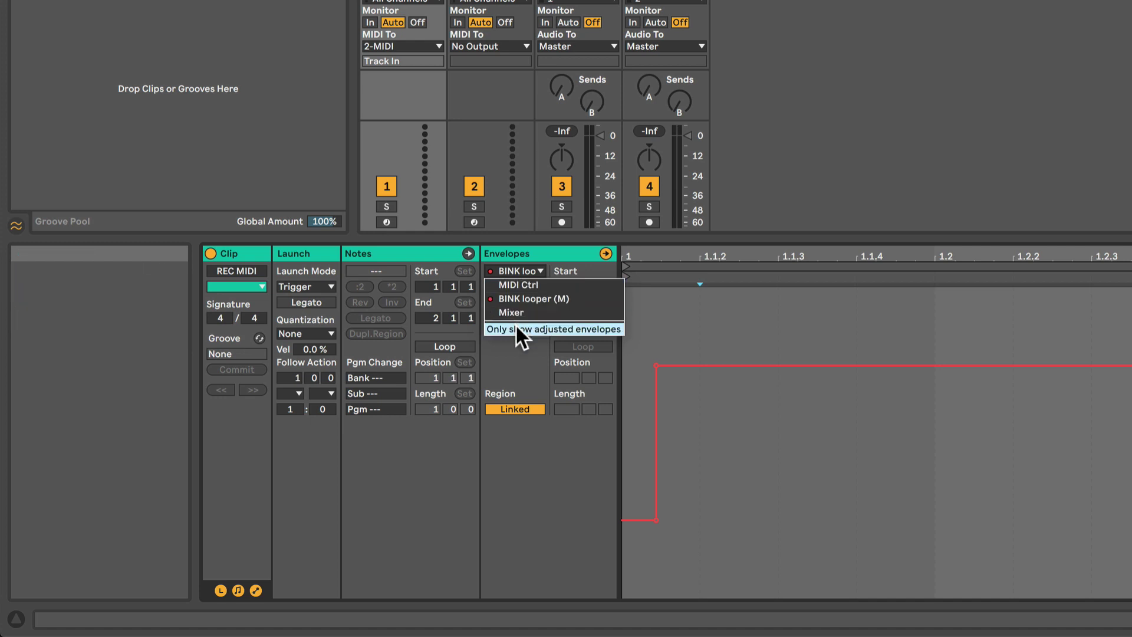
left_click(515, 326)
left_click(511, 275)
left_click(511, 274)
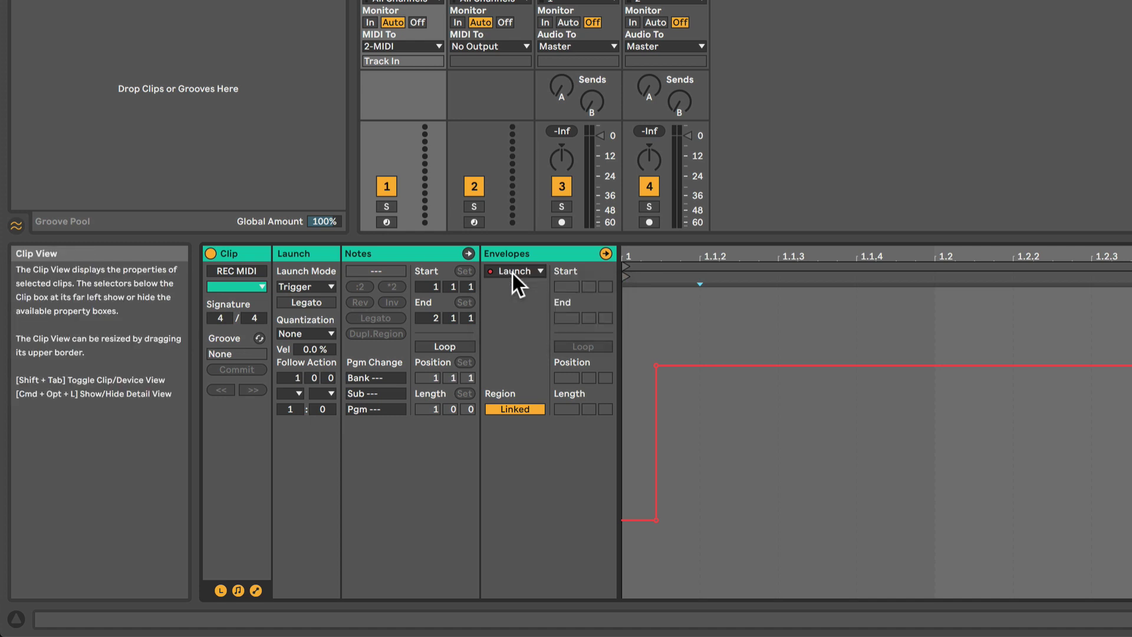
left_click(514, 272)
left_click(518, 278)
key("Down")
key("Up")
key("Up")
Shape the Launch envelope into a low-to-high step near the start, then show track 1's looper
left_click(655, 367)
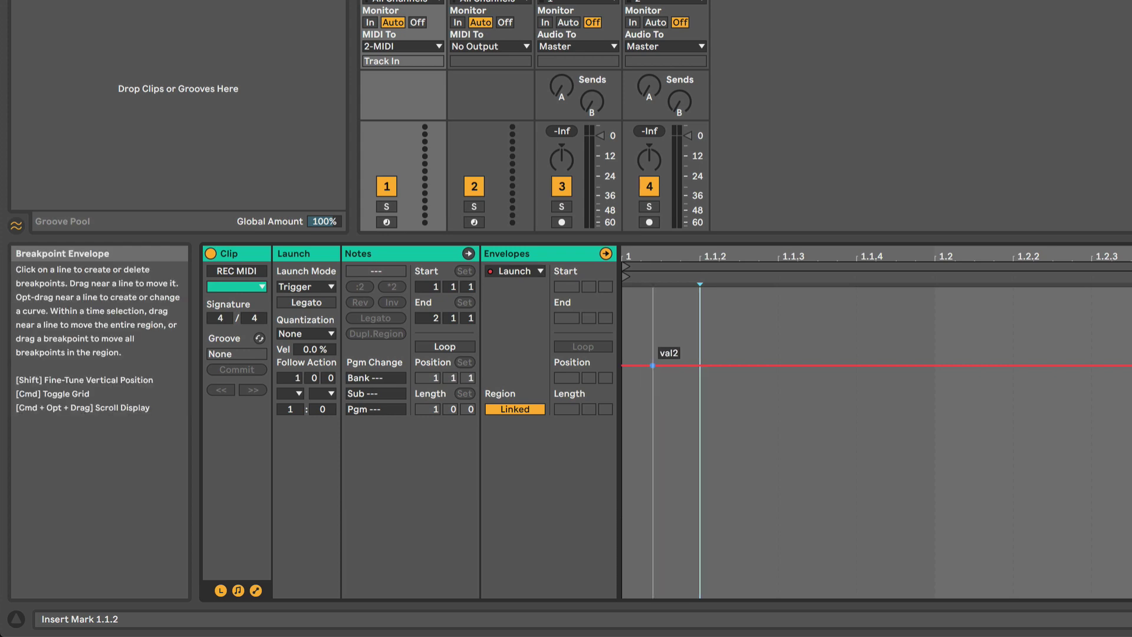
left_click_drag(646, 366, 652, 521)
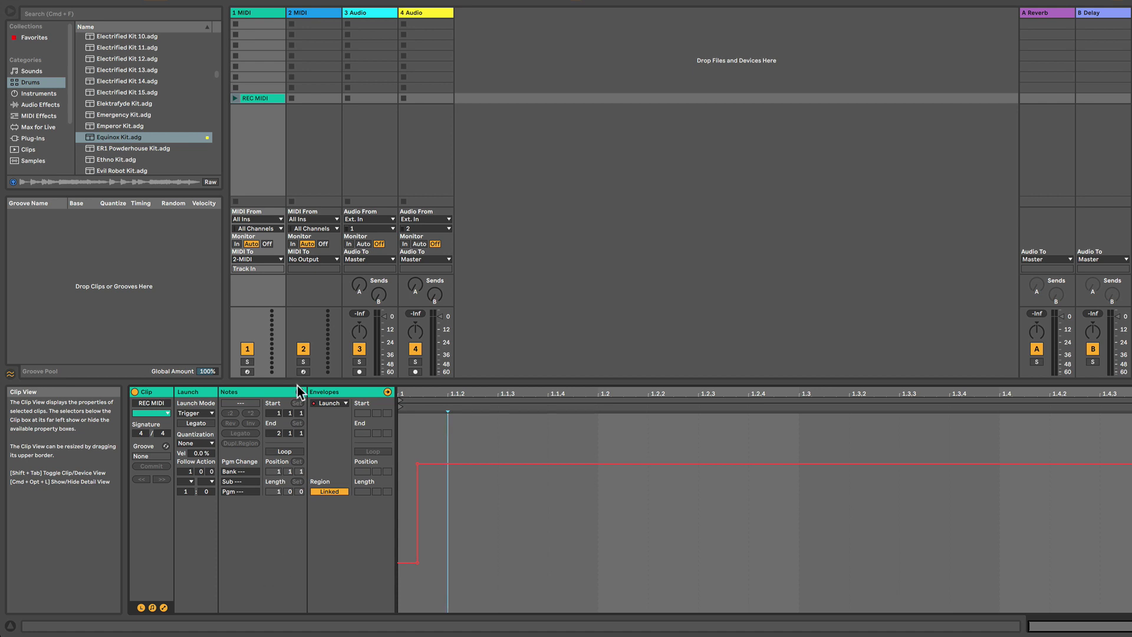
left_click(257, 99)
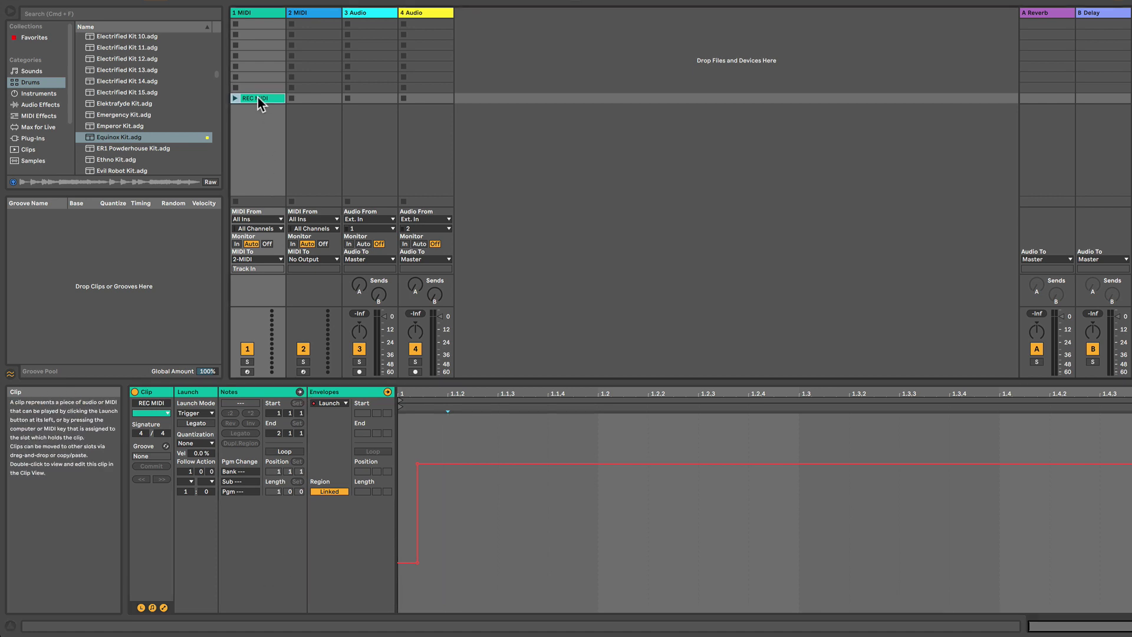
left_click(255, 15)
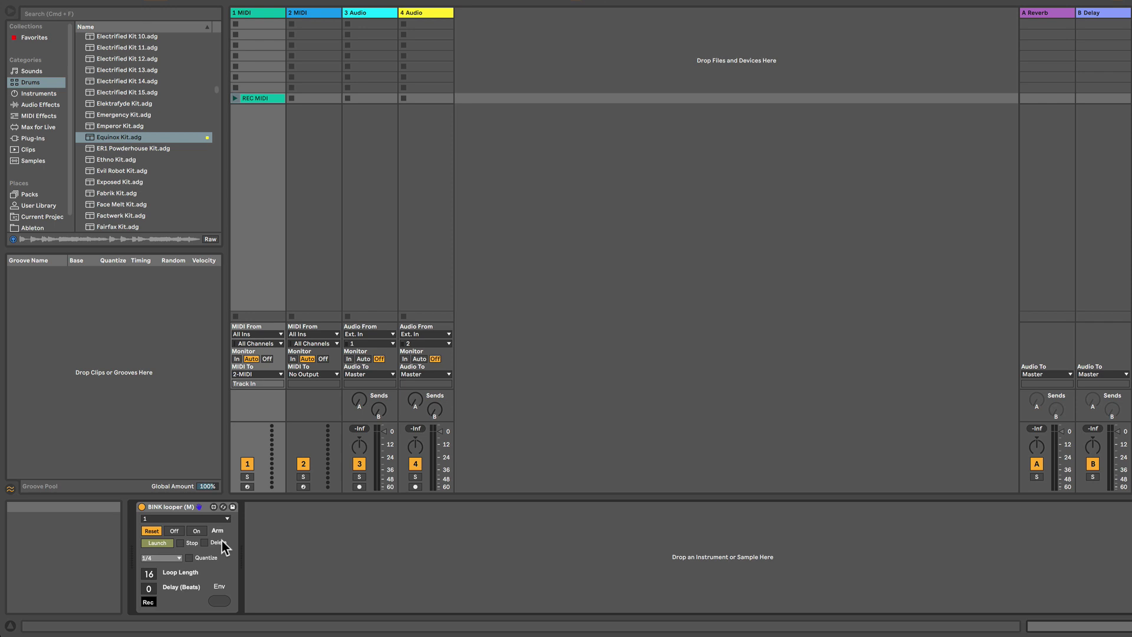
Load the Equinox Kit drum rack onto the 2 MIDI track
left_click(310, 13)
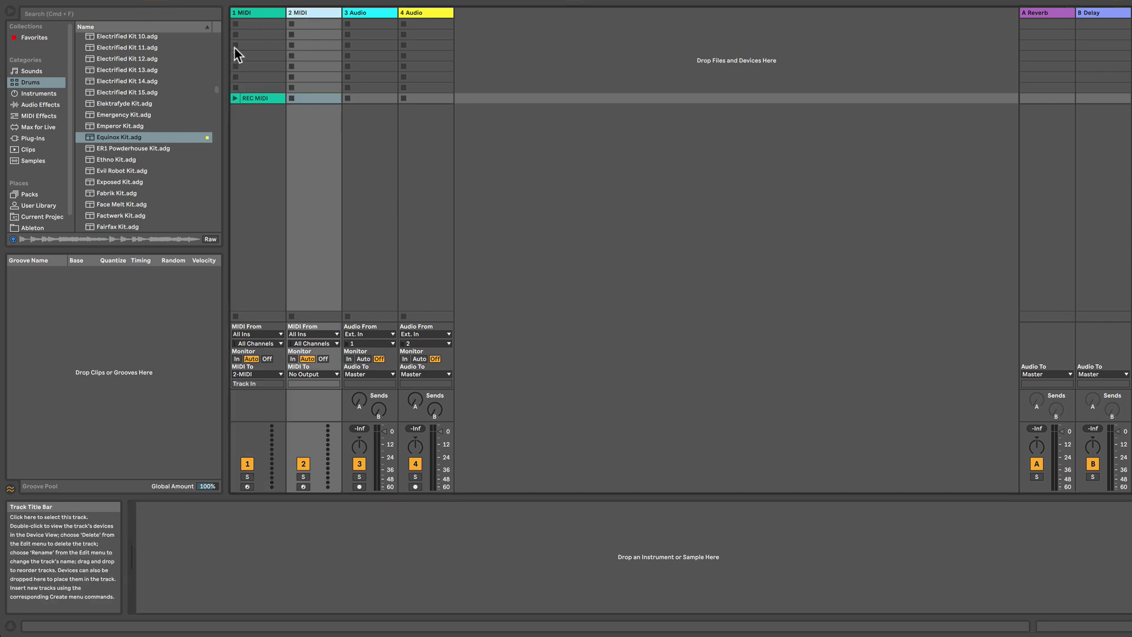
left_click_drag(122, 136, 201, 106)
left_click_drag(306, 48, 306, 47)
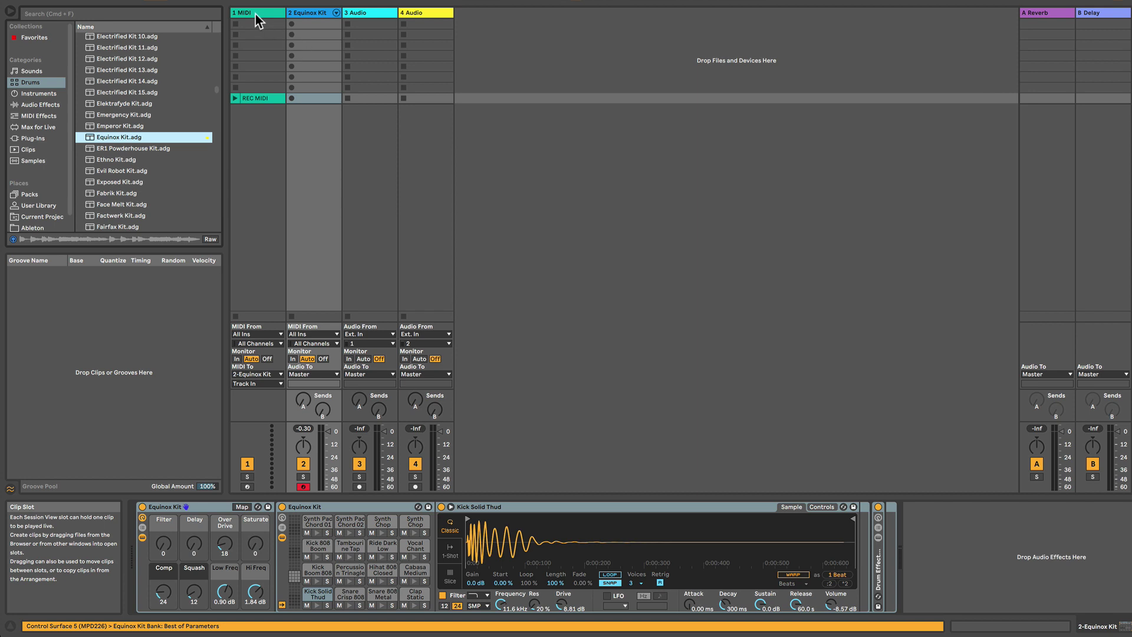
Route track 1's MIDI output to 2-Equinox Kit, Track In
left_click(250, 30)
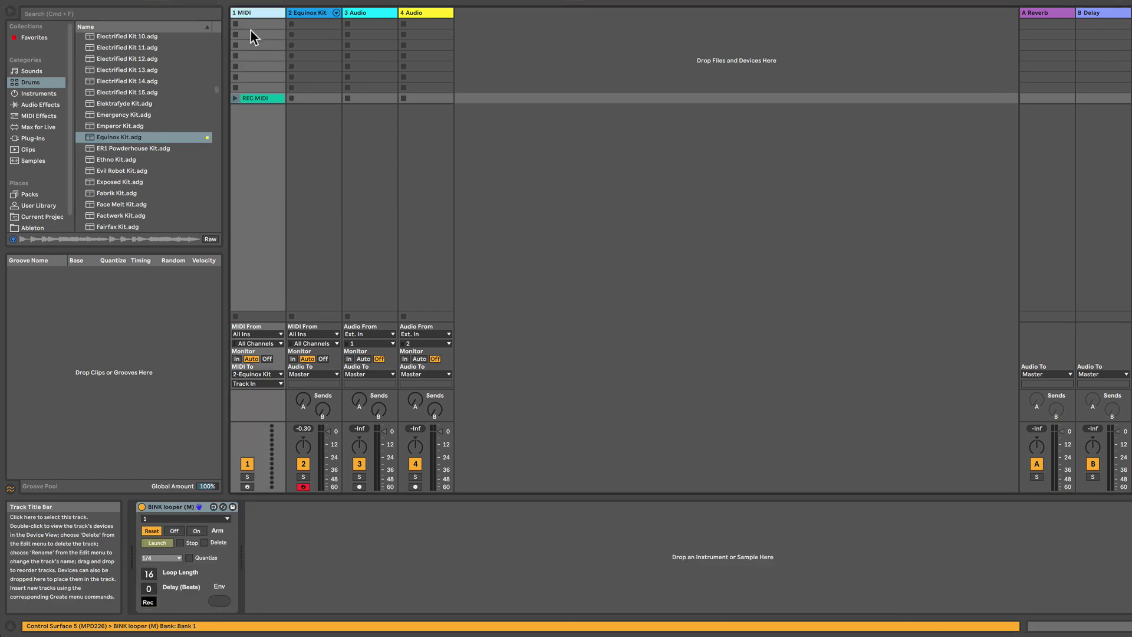
left_click(246, 374)
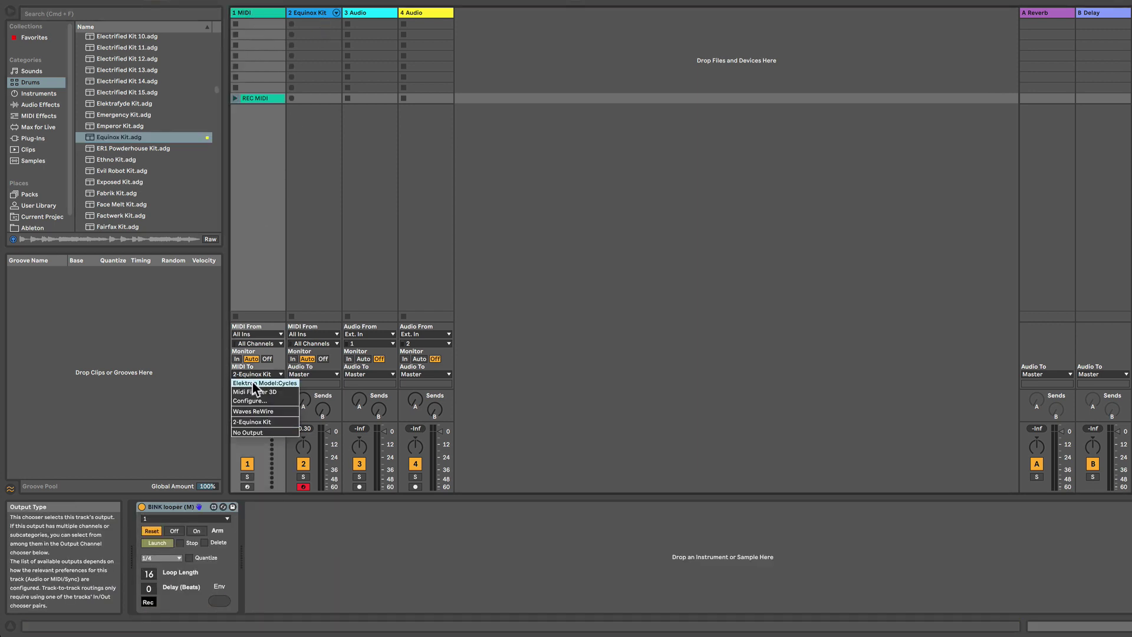
left_click(255, 422)
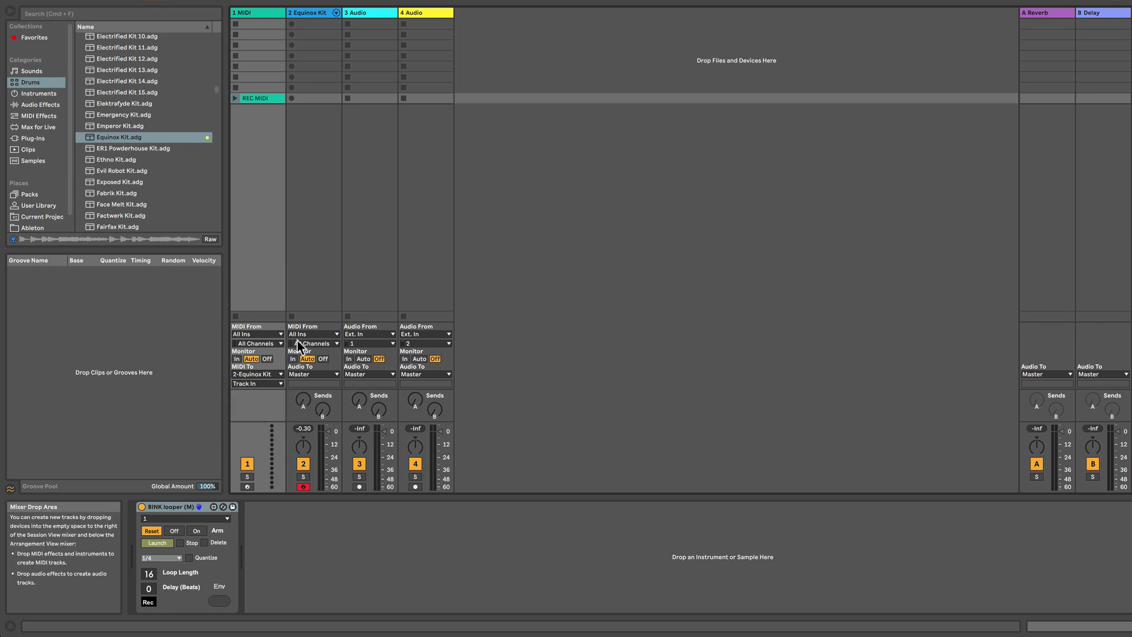
left_click(258, 384)
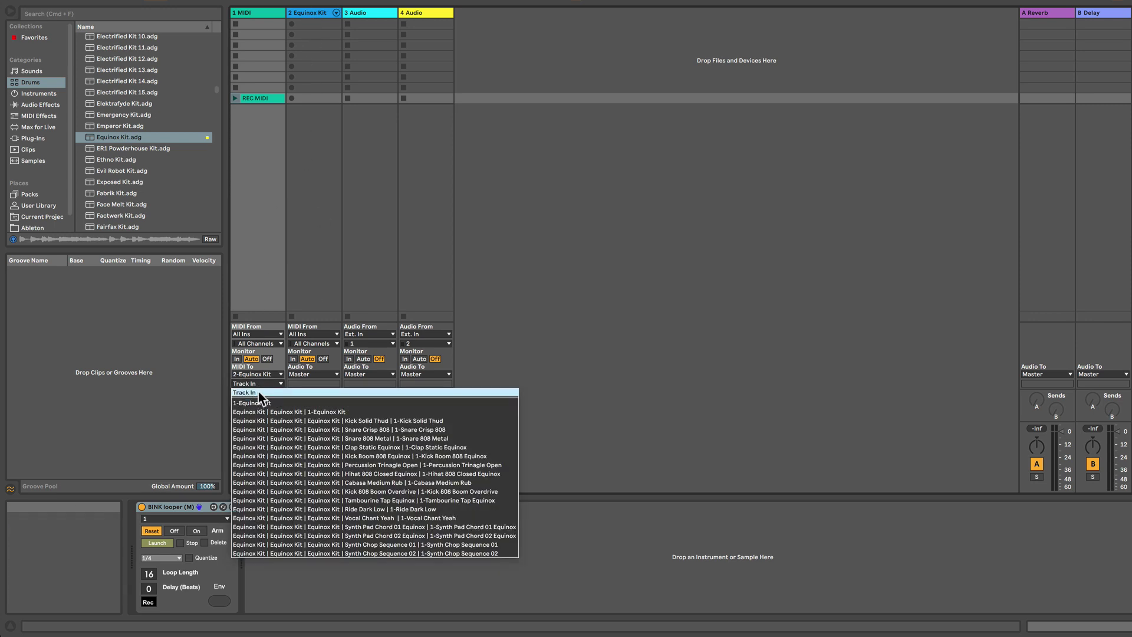
left_click(258, 392)
left_click(311, 13)
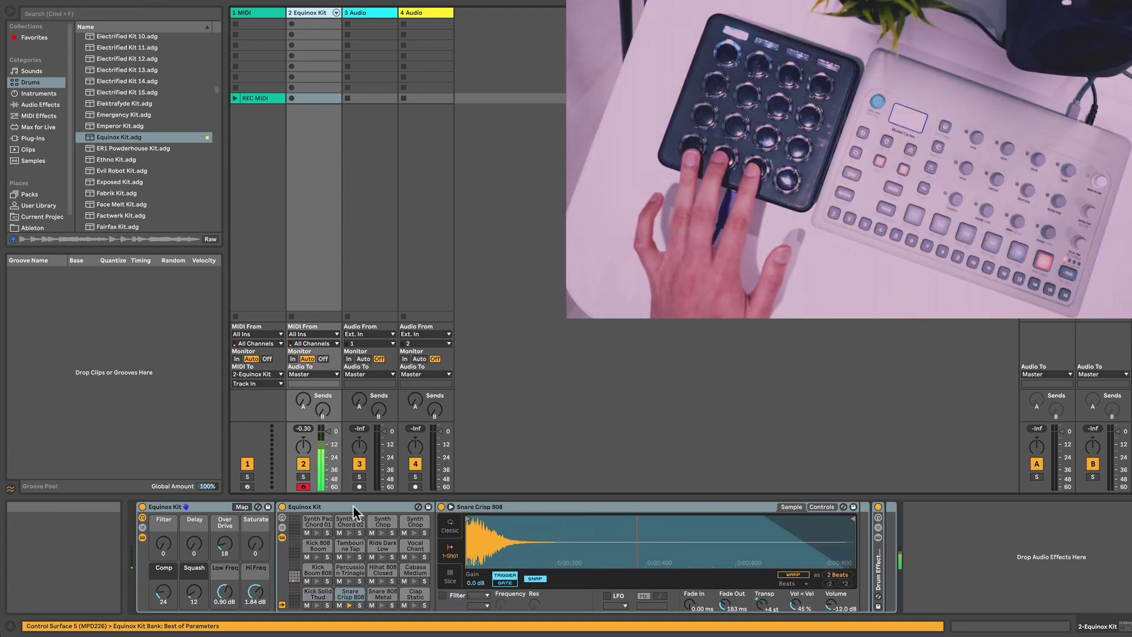
Move the Hihat 808 Closed and Ride Dark Low pads onto the Drum Rack's bottom row
left_click_drag(382, 567, 384, 594)
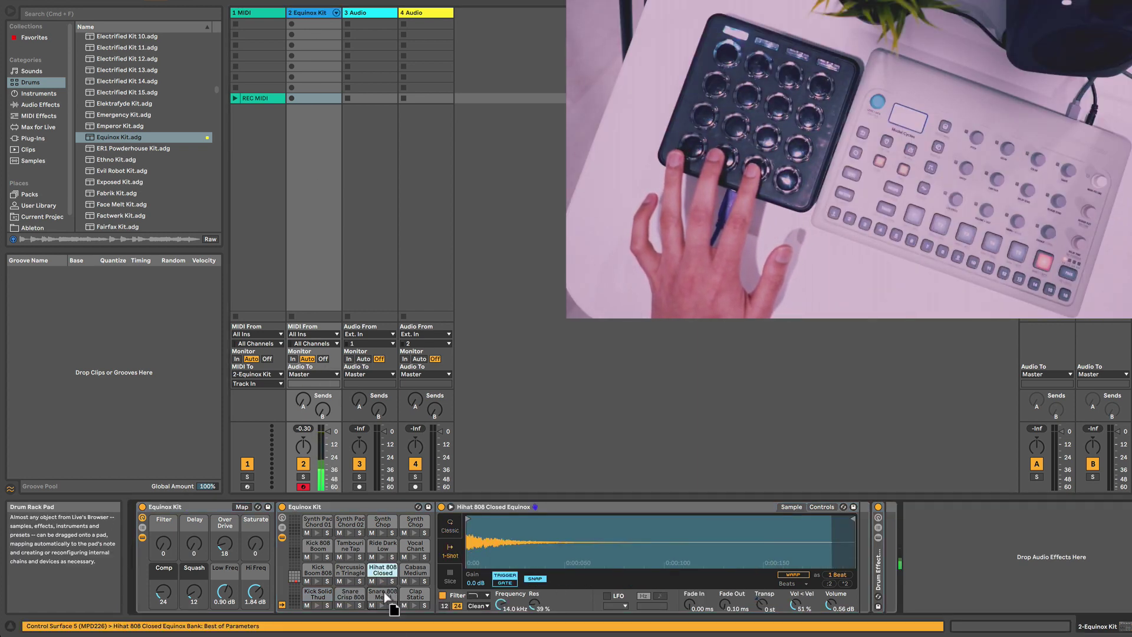
left_click_drag(381, 550, 415, 599)
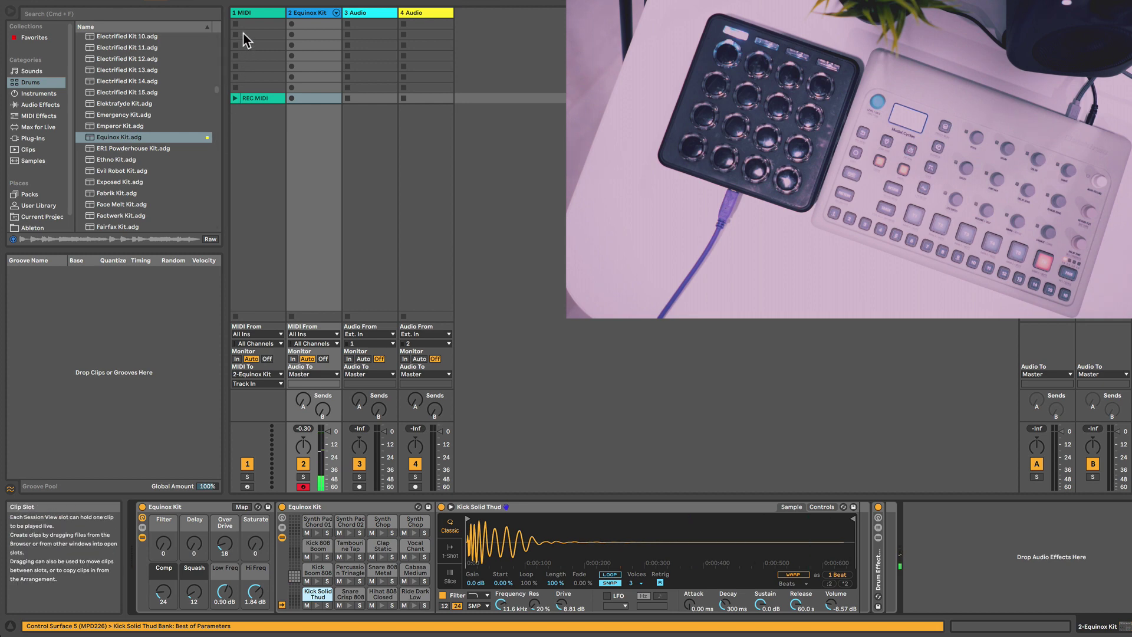
left_click(248, 12)
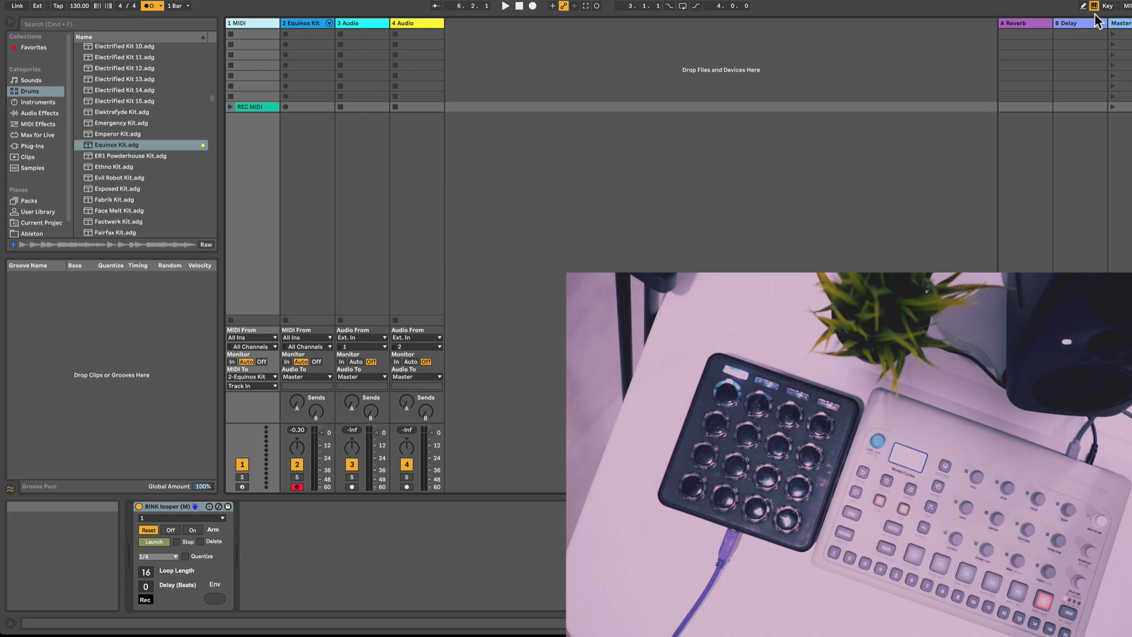
In MIDI Map mode, delete the REC MIDI slot's old C2 mapping and remap it to the controller
left_click(1101, 19)
left_click(300, 123)
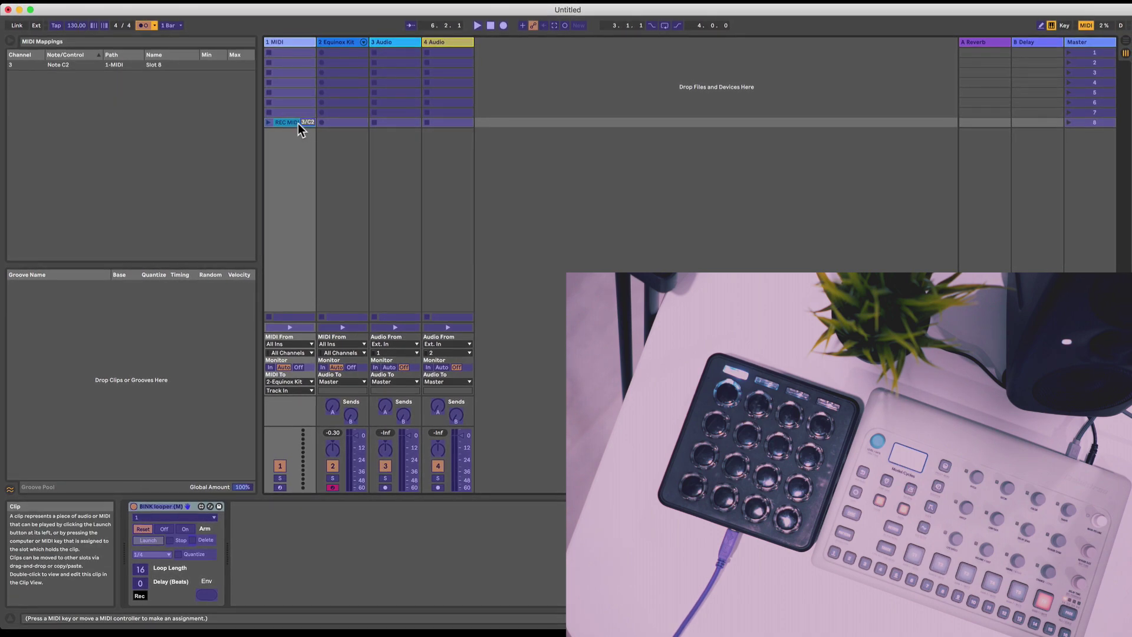
left_click(165, 66)
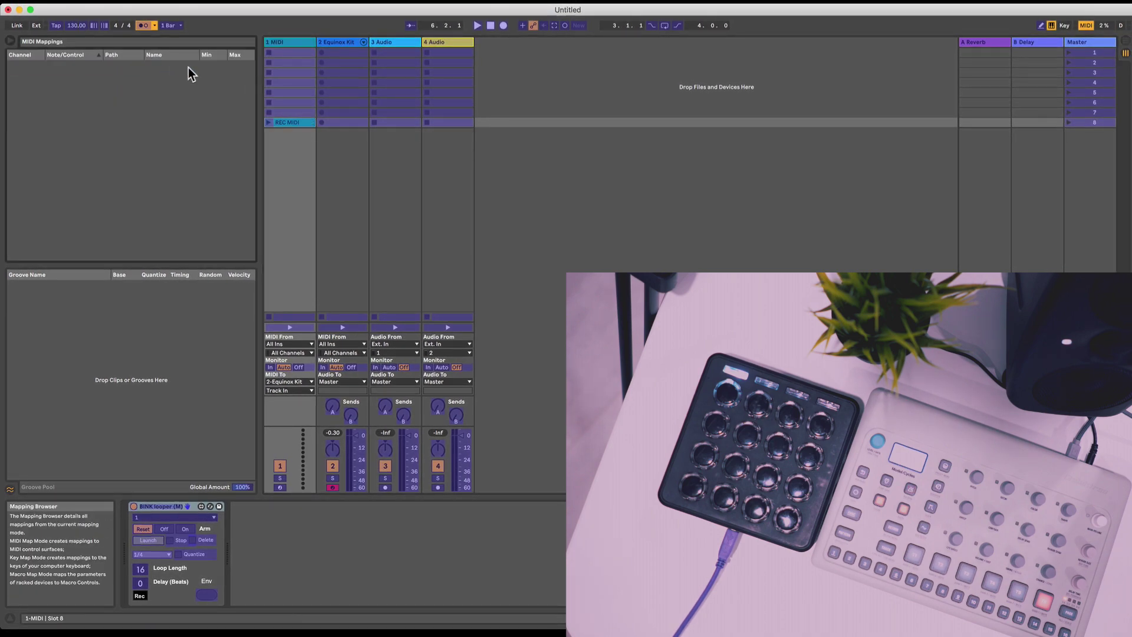
left_click(298, 120)
key("Delete")
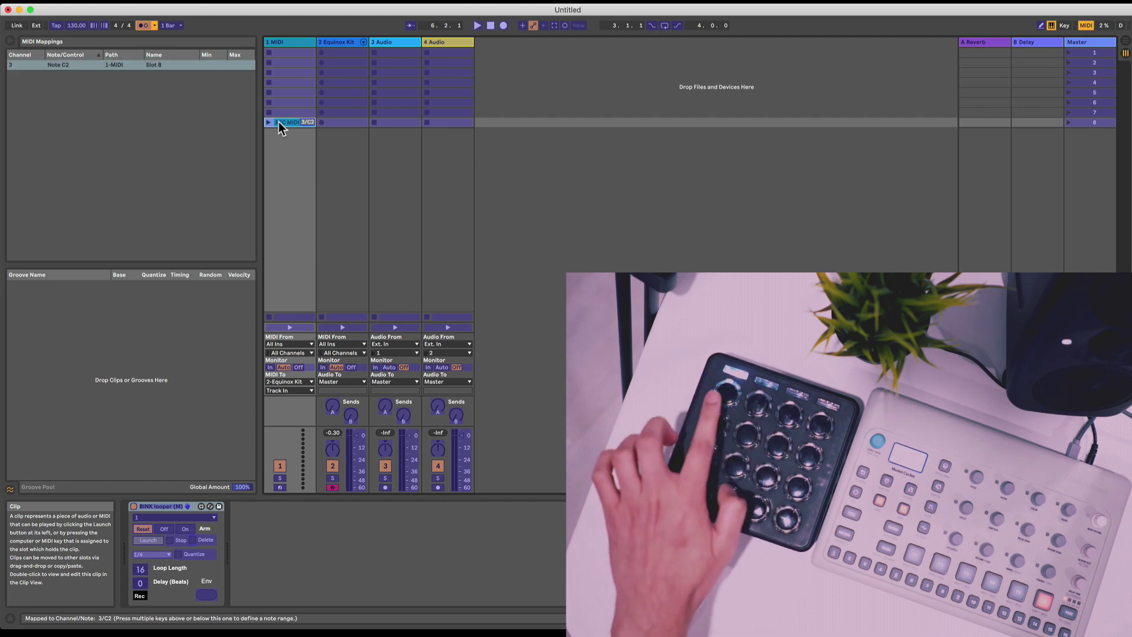
left_click(1086, 25)
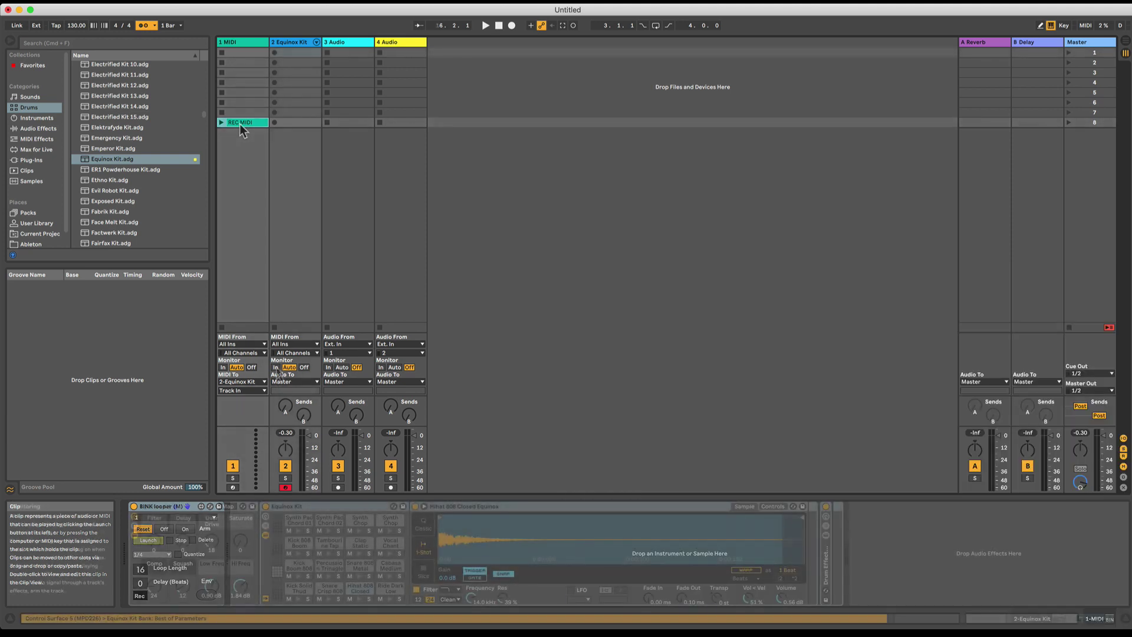
Set the Equinox Kit track to monitor In and disarm it, then select track 1
left_click(275, 367)
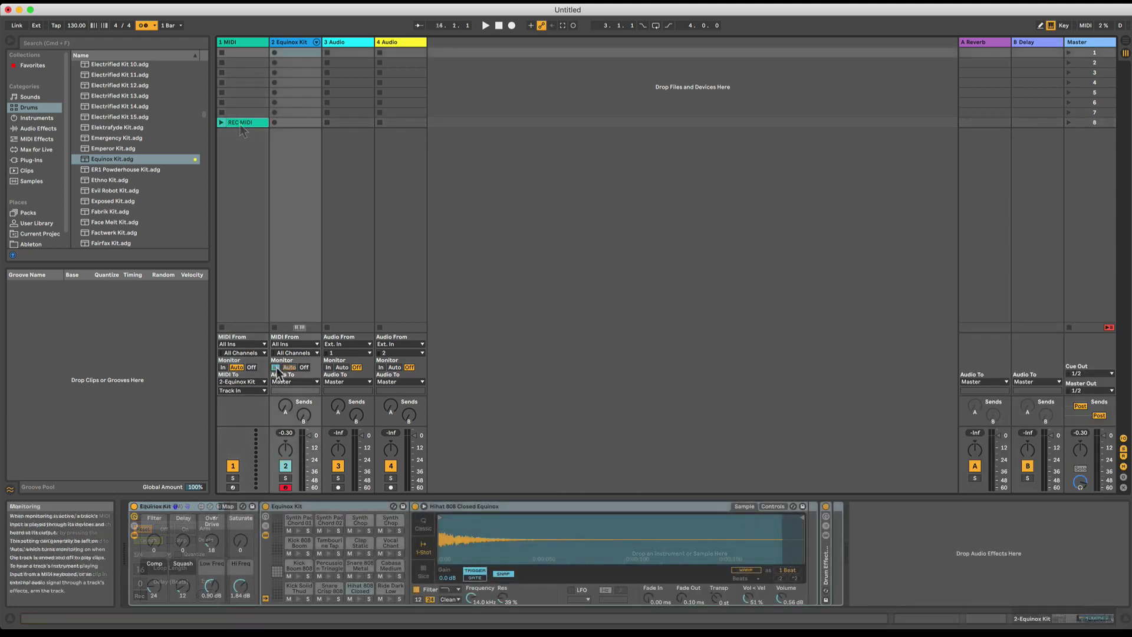
left_click(286, 487)
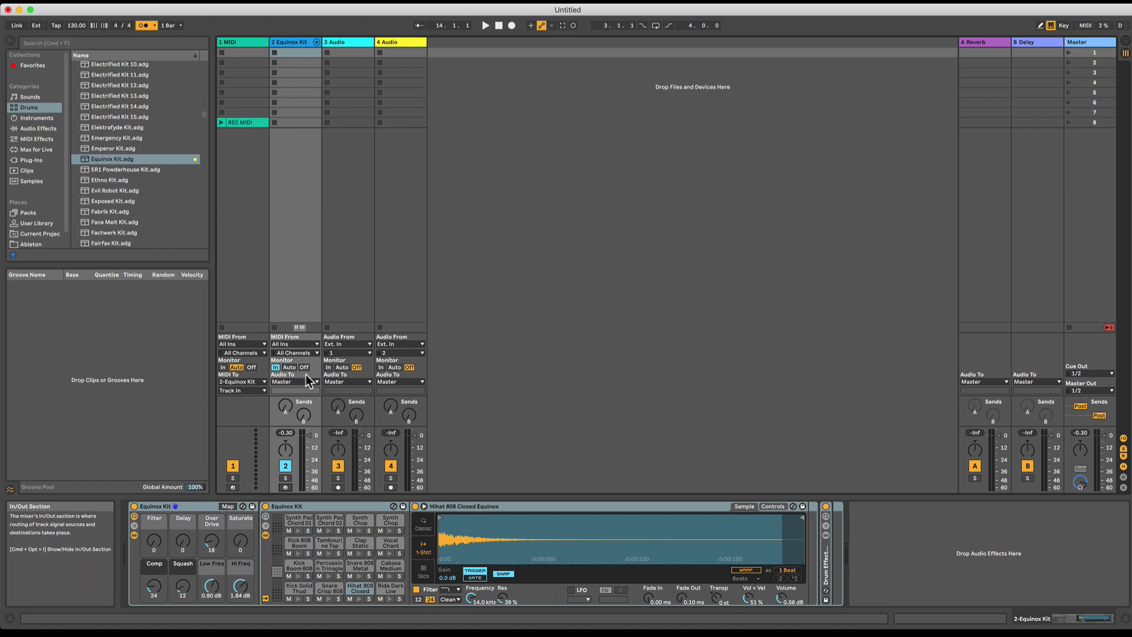
left_click(232, 39)
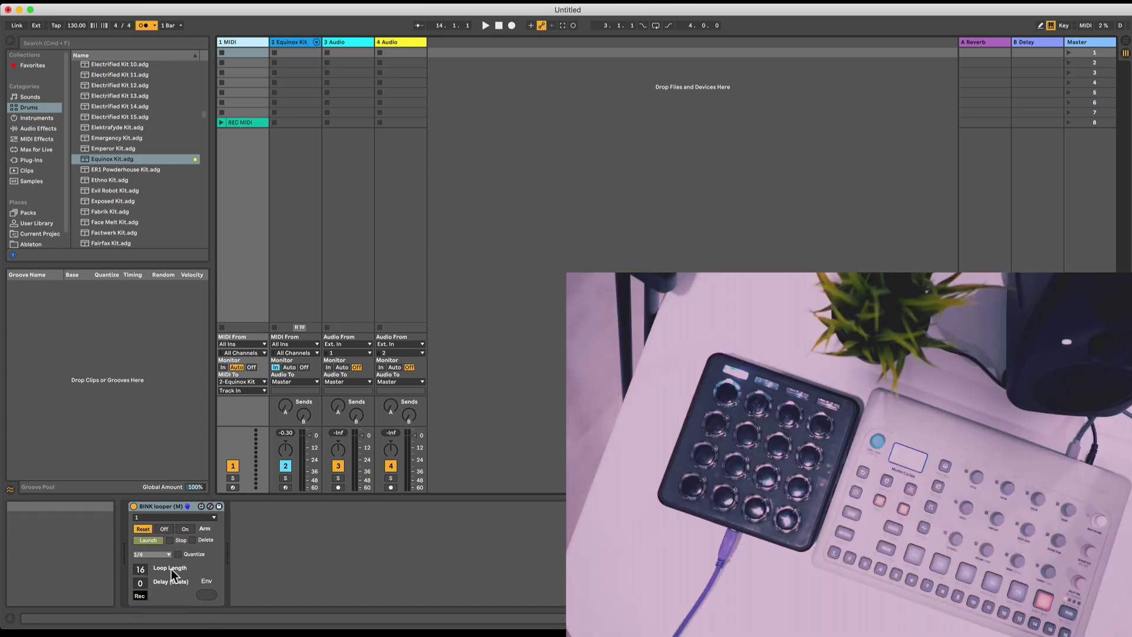
Play and record a drum loop into clip 1-MIDI 13 on track 1, checking its notes
key("space")
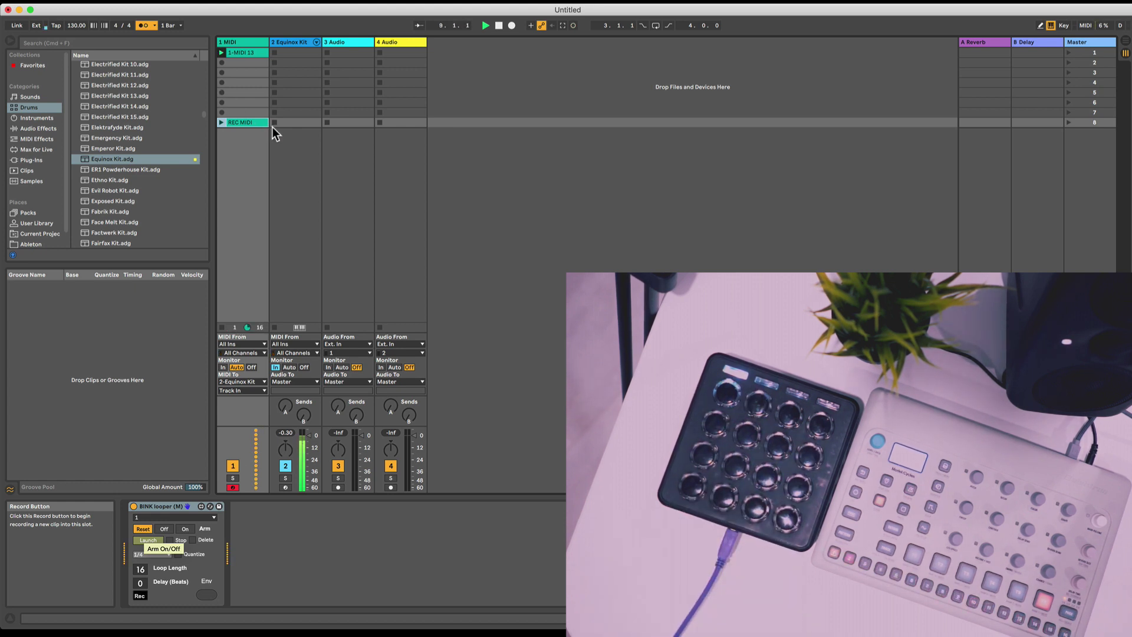
left_click(246, 51)
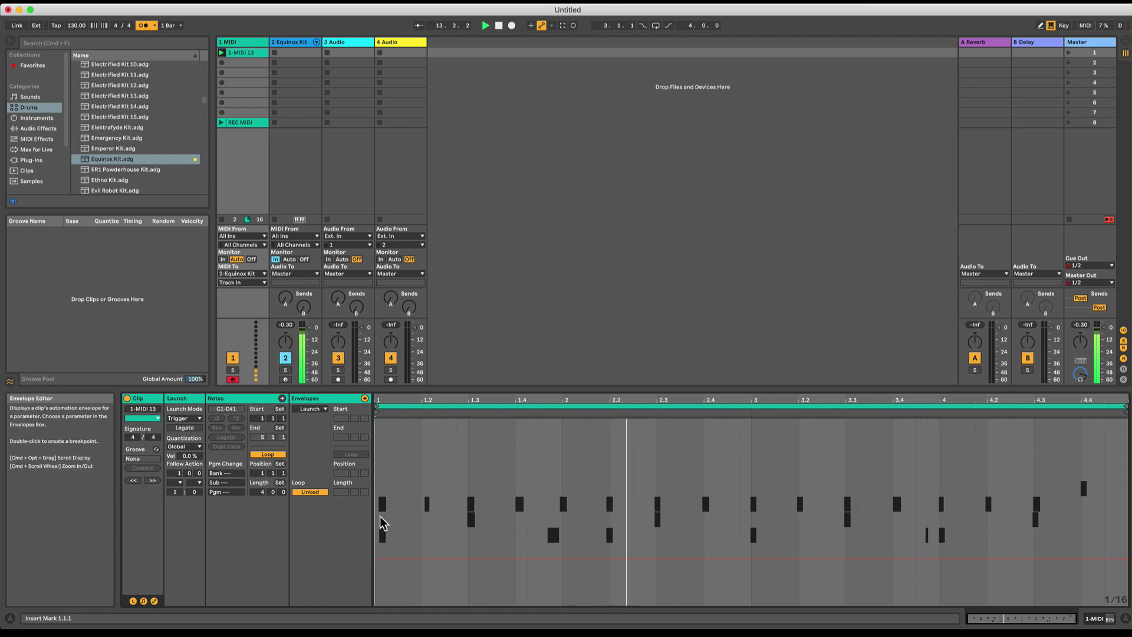
key("shift+Tab")
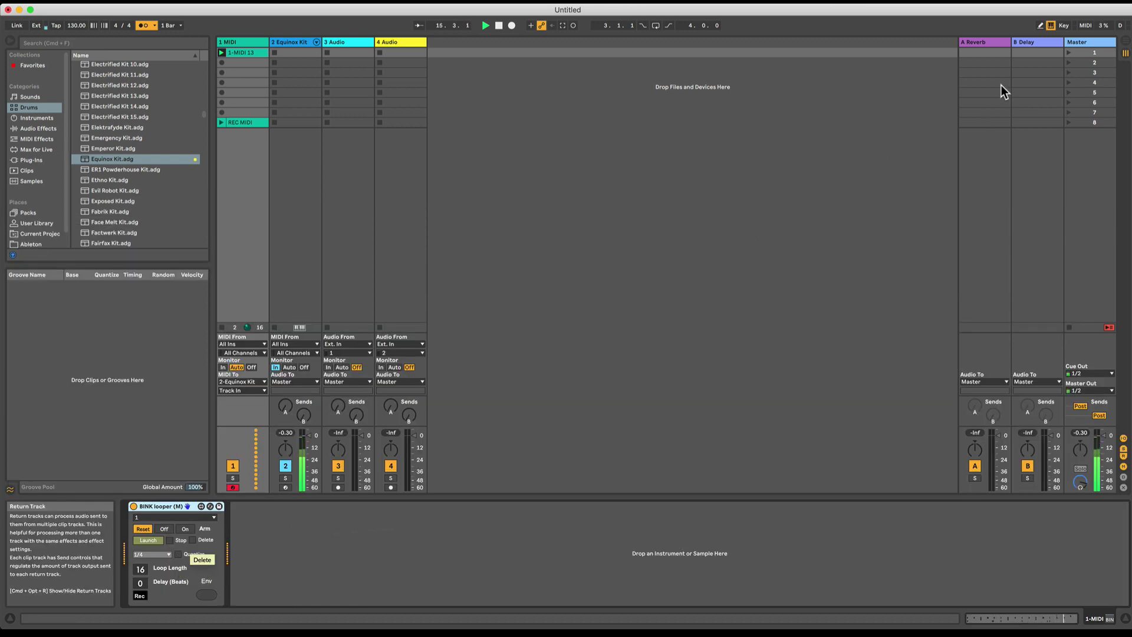
Change the BINK looper's quantize from 1/4 to 1/16
left_click(1085, 25)
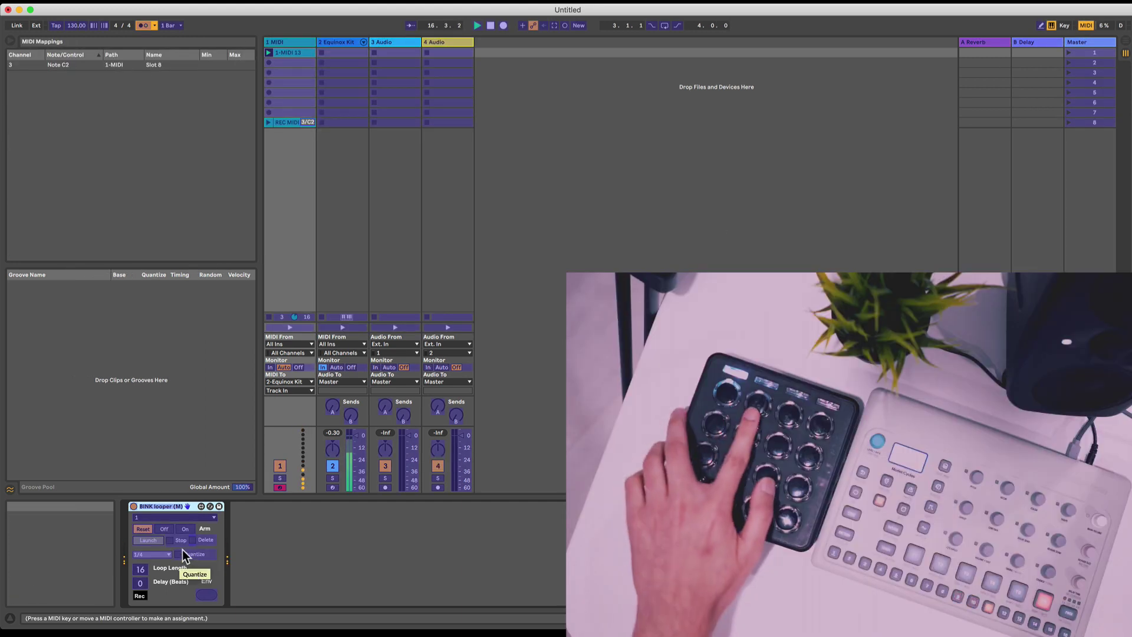
left_click(178, 554)
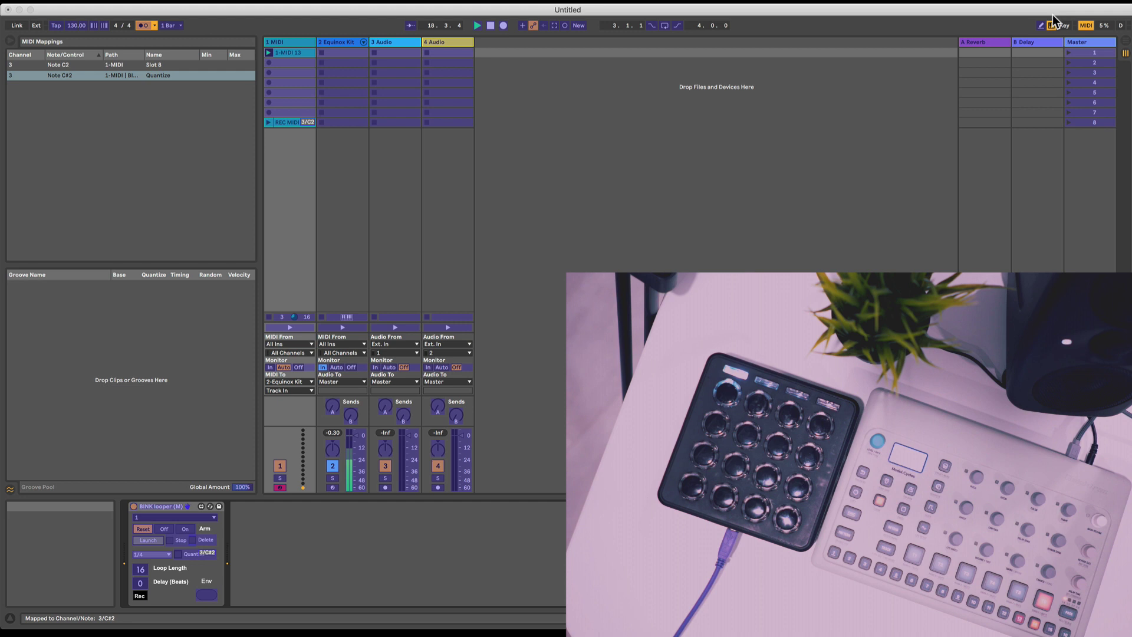
left_click(1085, 25)
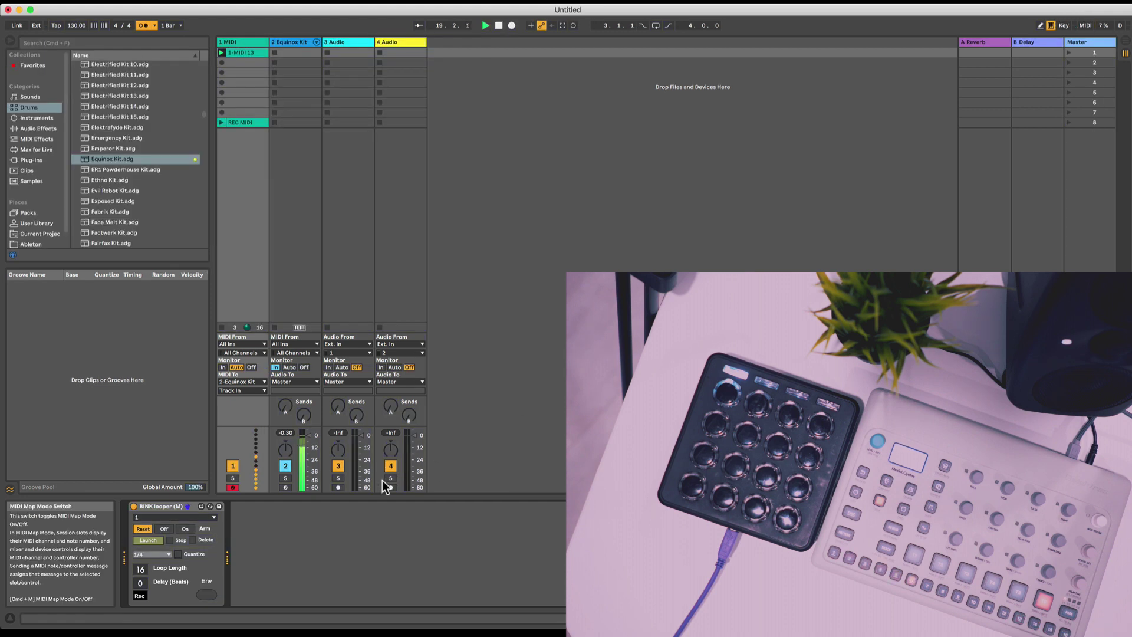
left_click(158, 554)
left_click(148, 522)
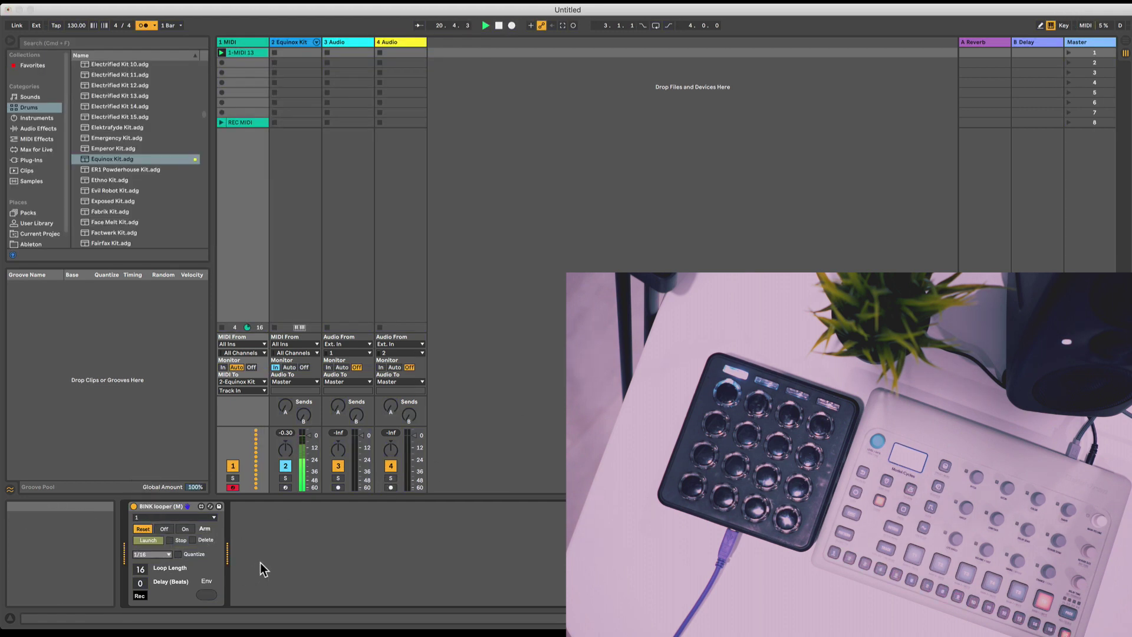
Review the 1-MIDI 13 drum notes with envelopes hidden, then stop the loop
left_click(243, 52)
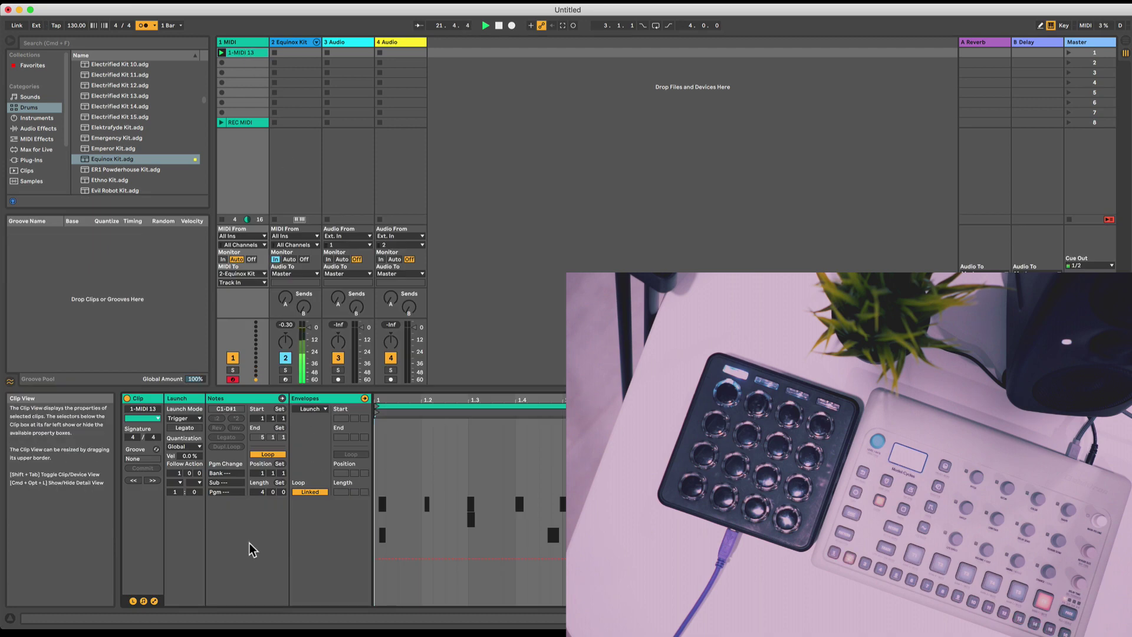
left_click(154, 601)
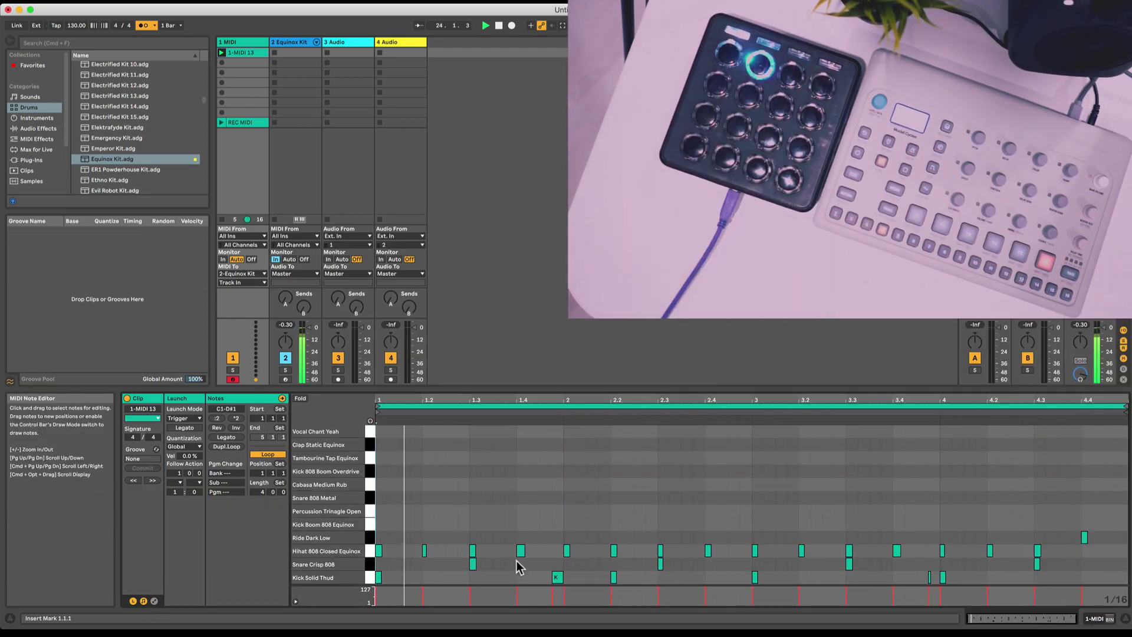
key("shift+Tab")
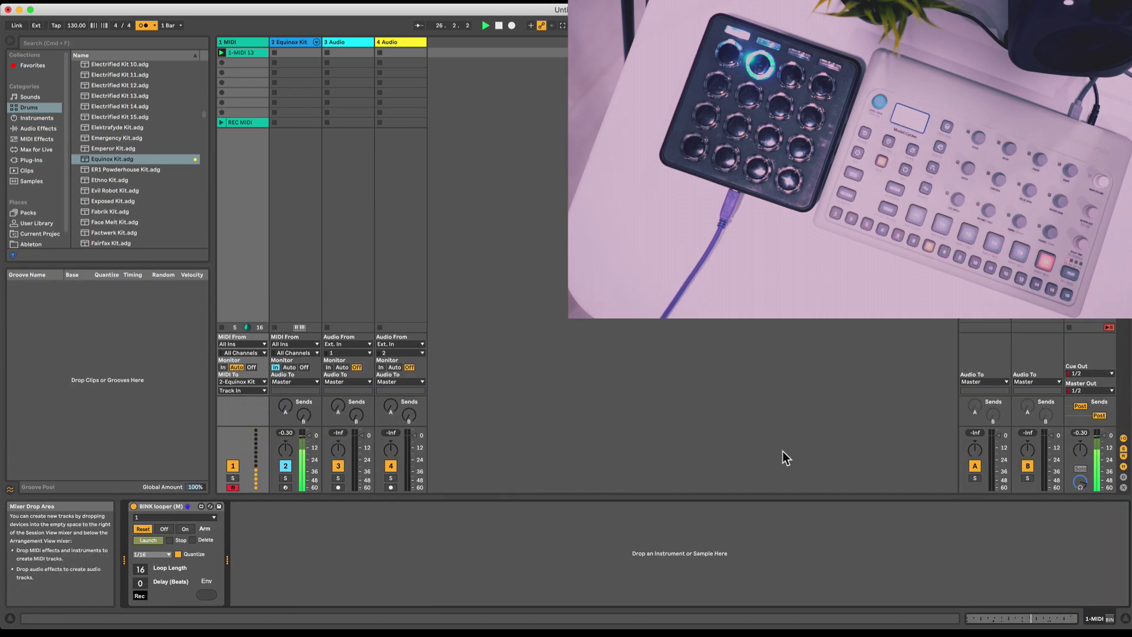
left_click(1069, 328)
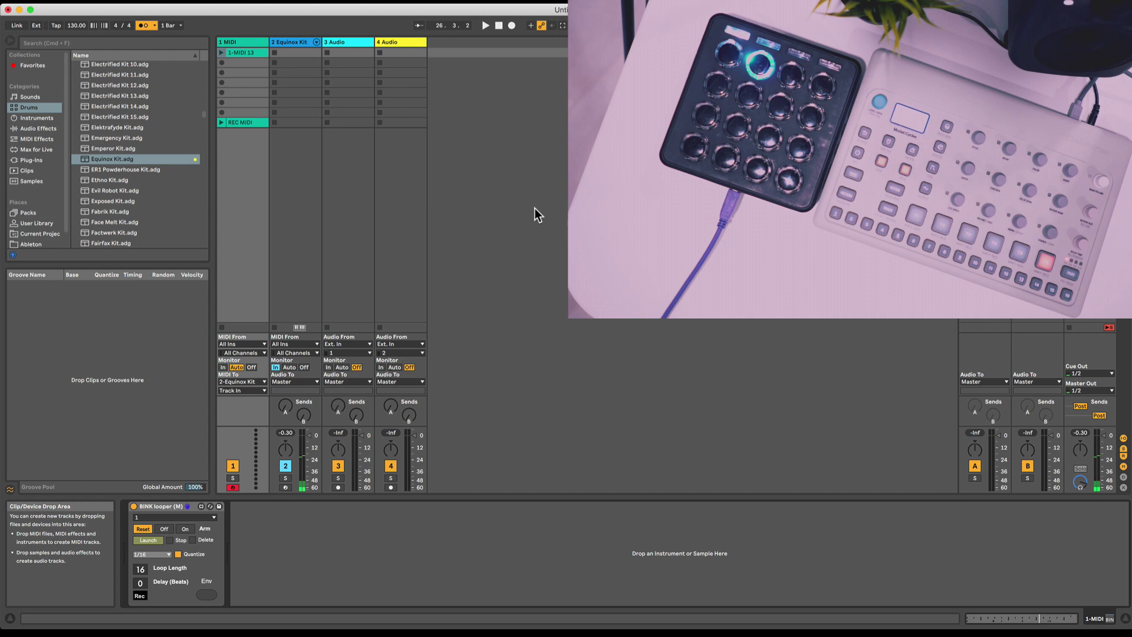
Record drum loop 1-MIDI 14 and inspect its 1/16-quantized hi-hat, snare and kick notes
key("space")
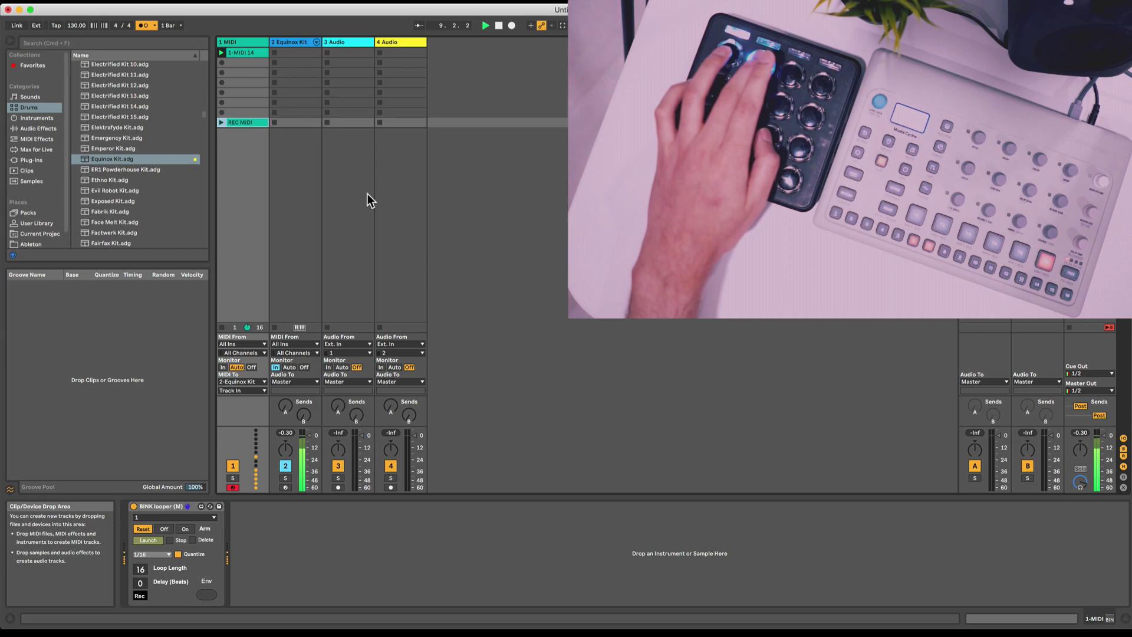
double_click(251, 53)
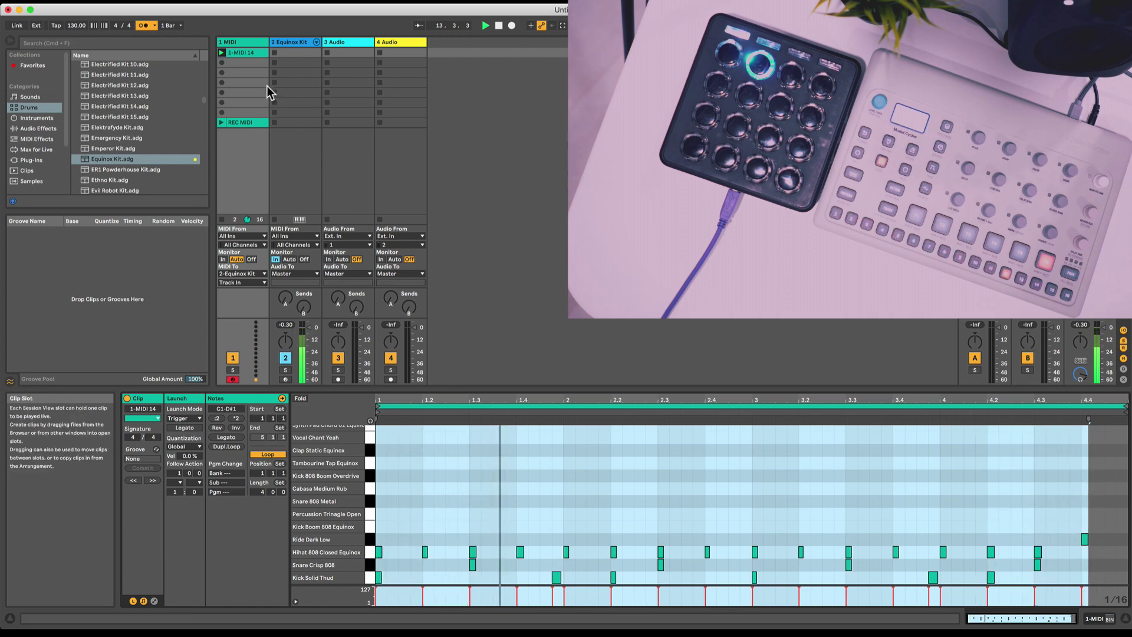
left_click(267, 171)
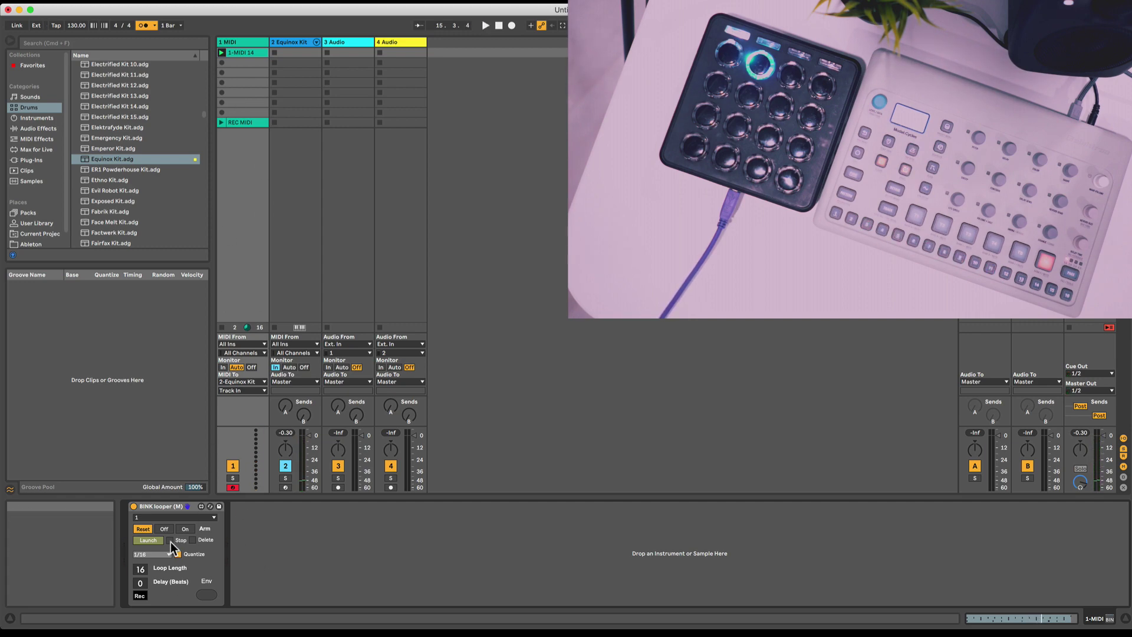
Add a BINK looper Rec Stop envelope to REC MIDI that steps up at 1.1.2
left_click(239, 121)
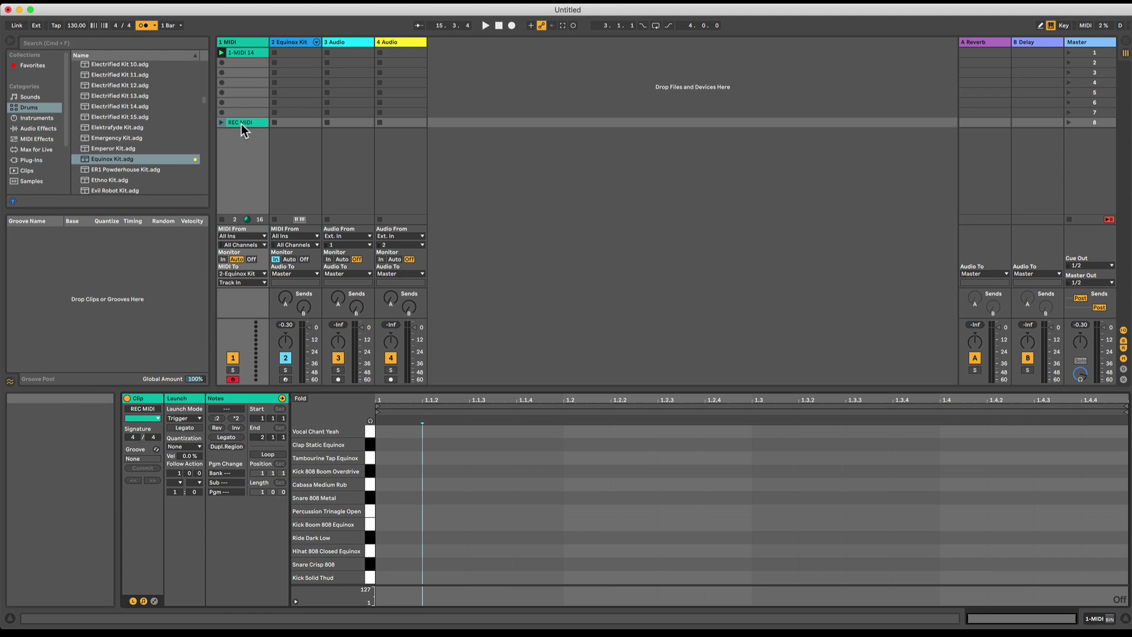
left_click(154, 600)
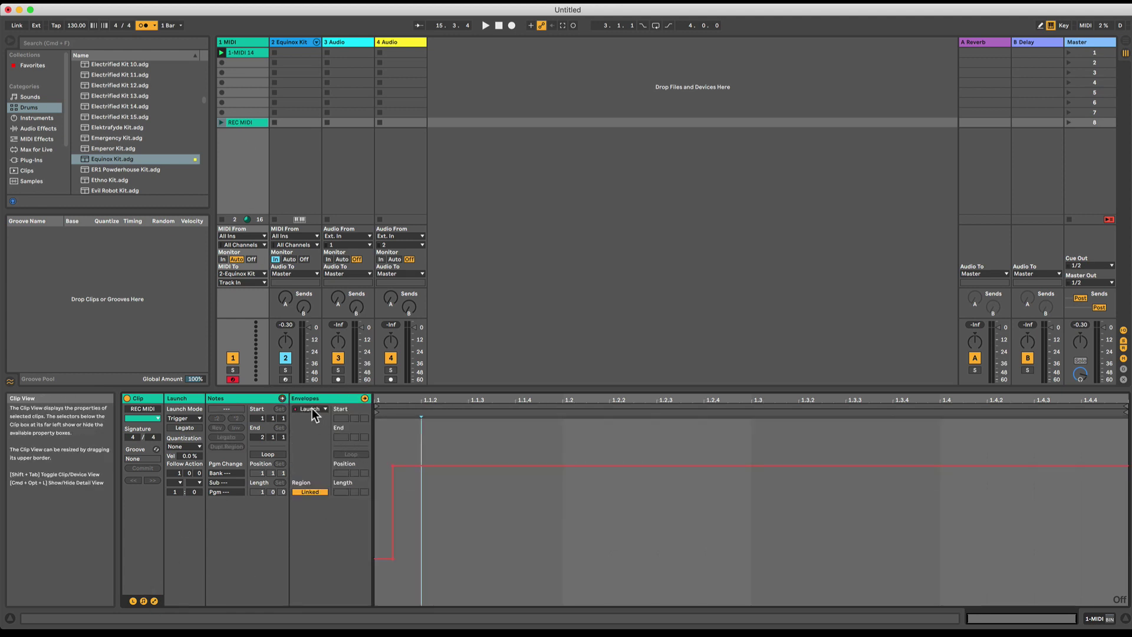
left_click(313, 408)
left_click(312, 442)
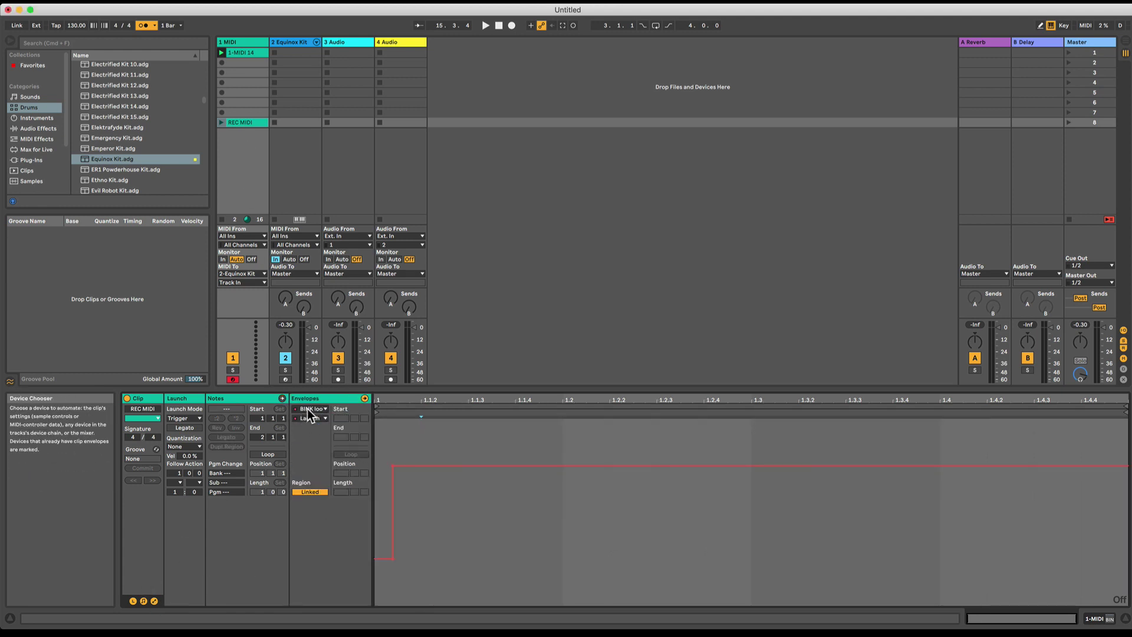
left_click(310, 418)
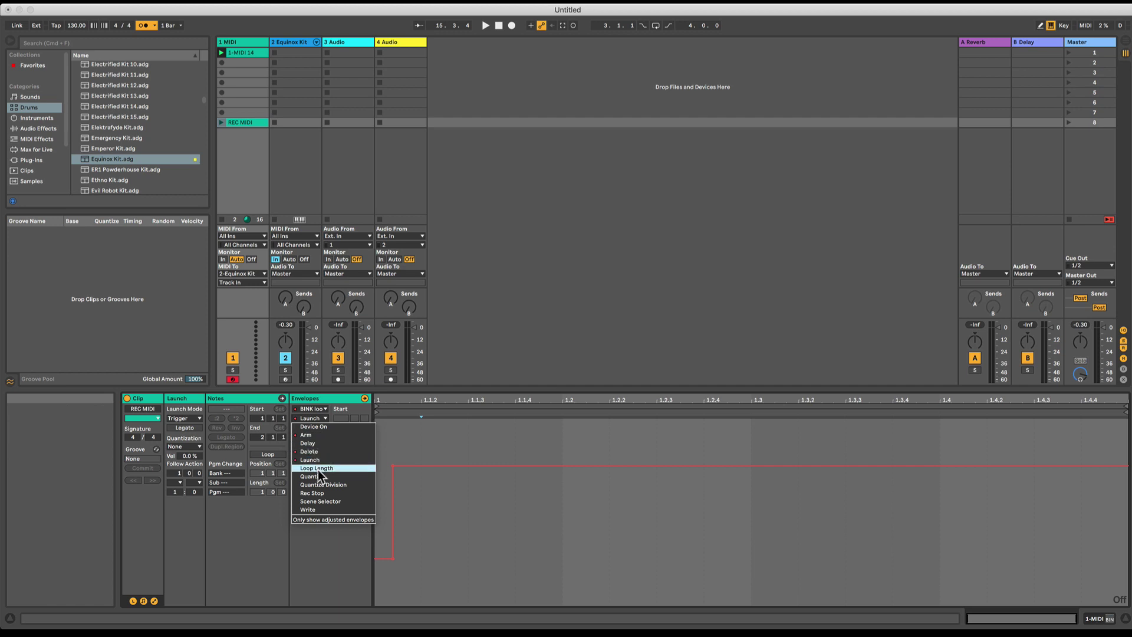
left_click(339, 492)
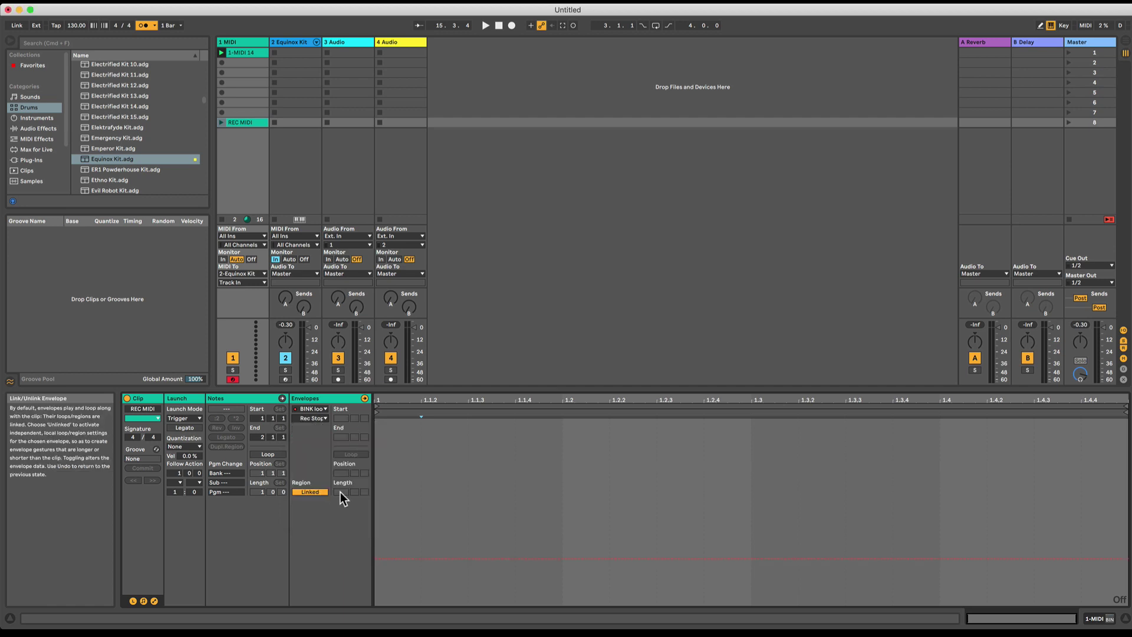
left_click(394, 558)
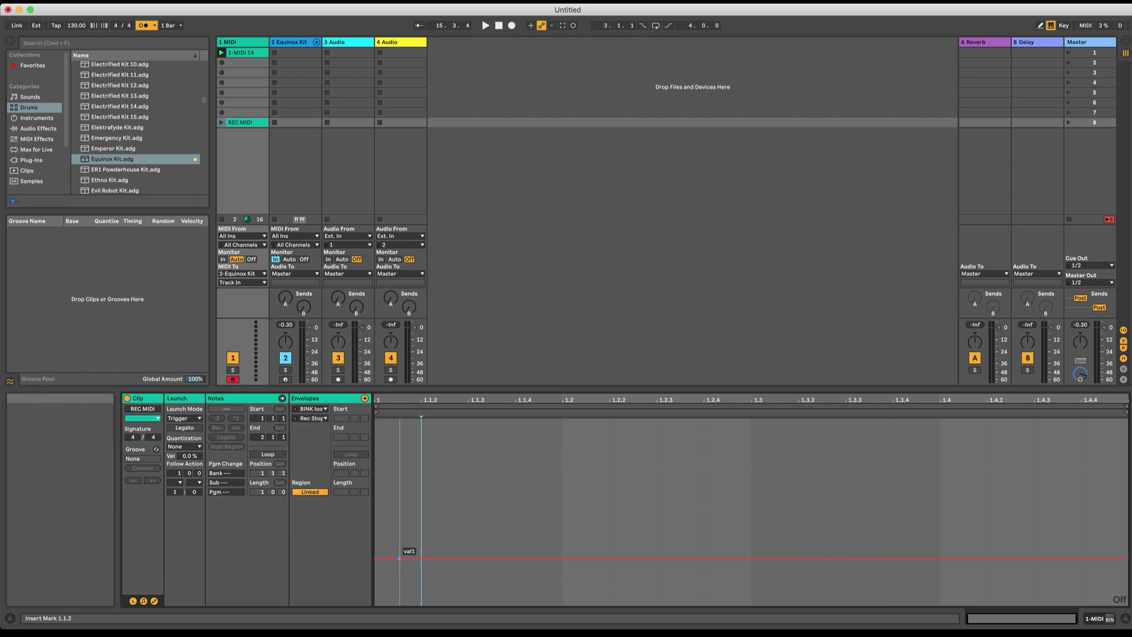
left_click_drag(407, 558, 407, 465)
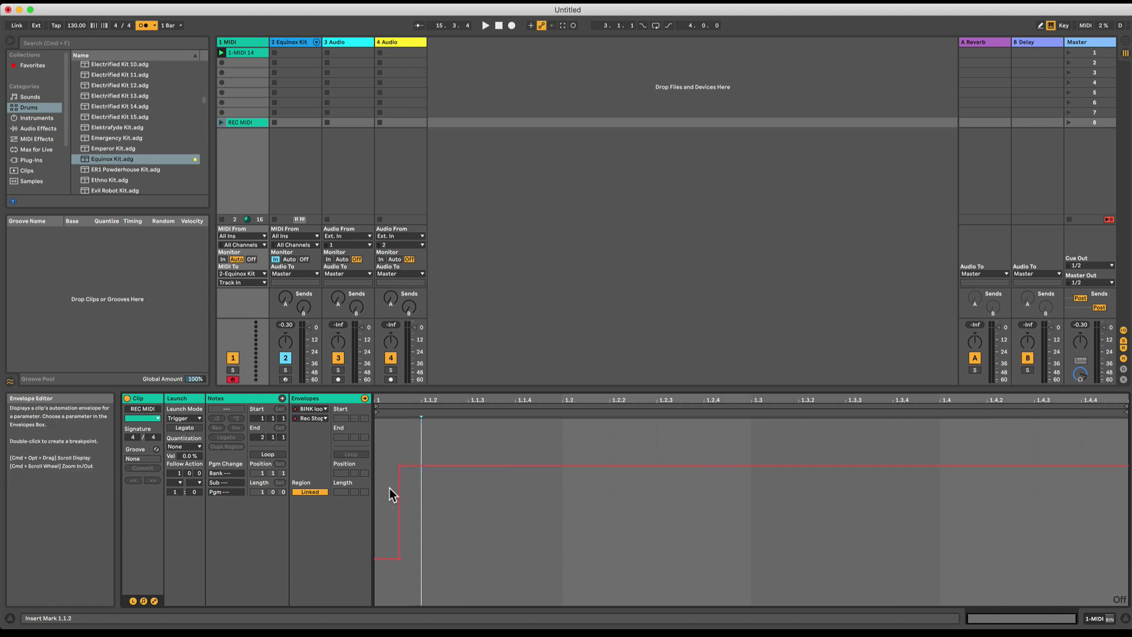
key("shift+Tab")
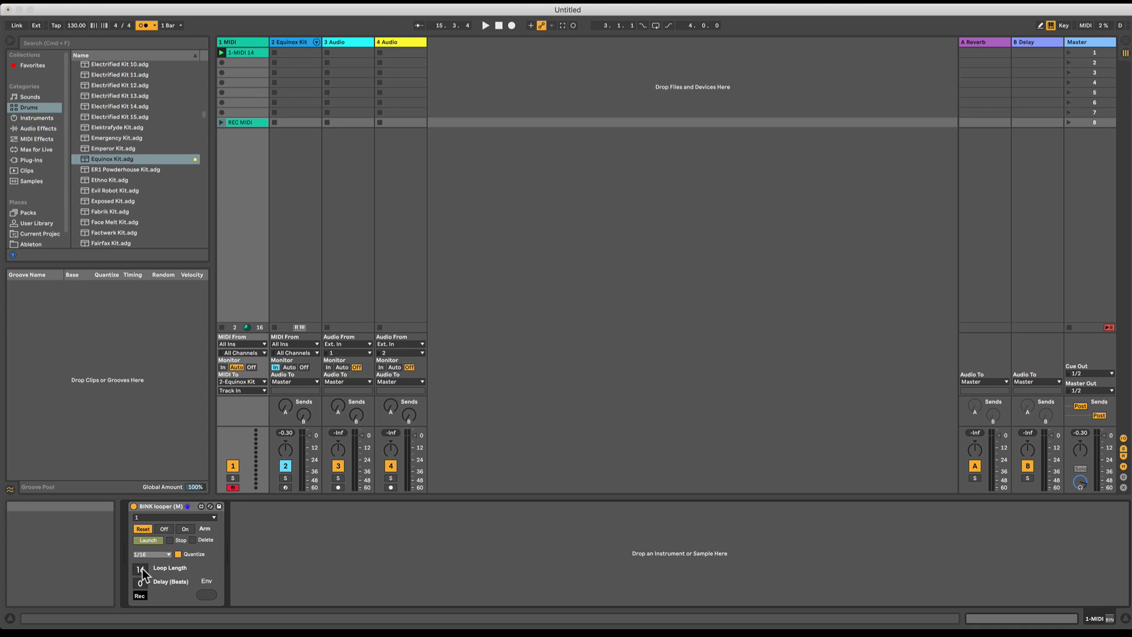
Set loop length to 8, record 2-bar clip 1-MIDI 15, check it, and disarm track 1
left_click_drag(141, 569, 142, 590)
left_click(233, 487)
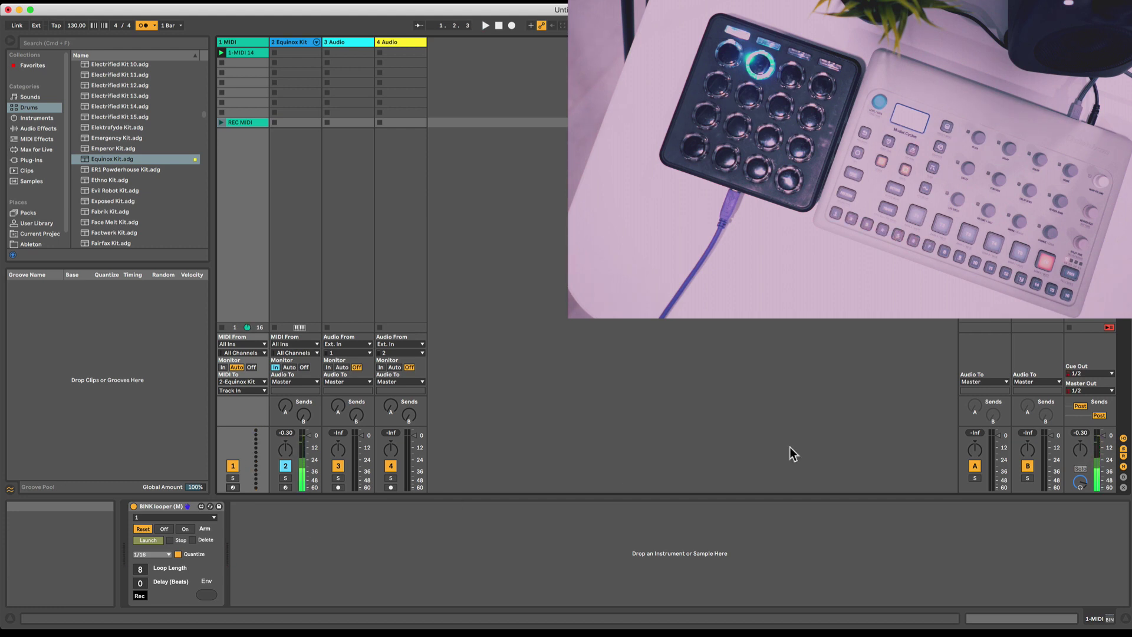
key("space")
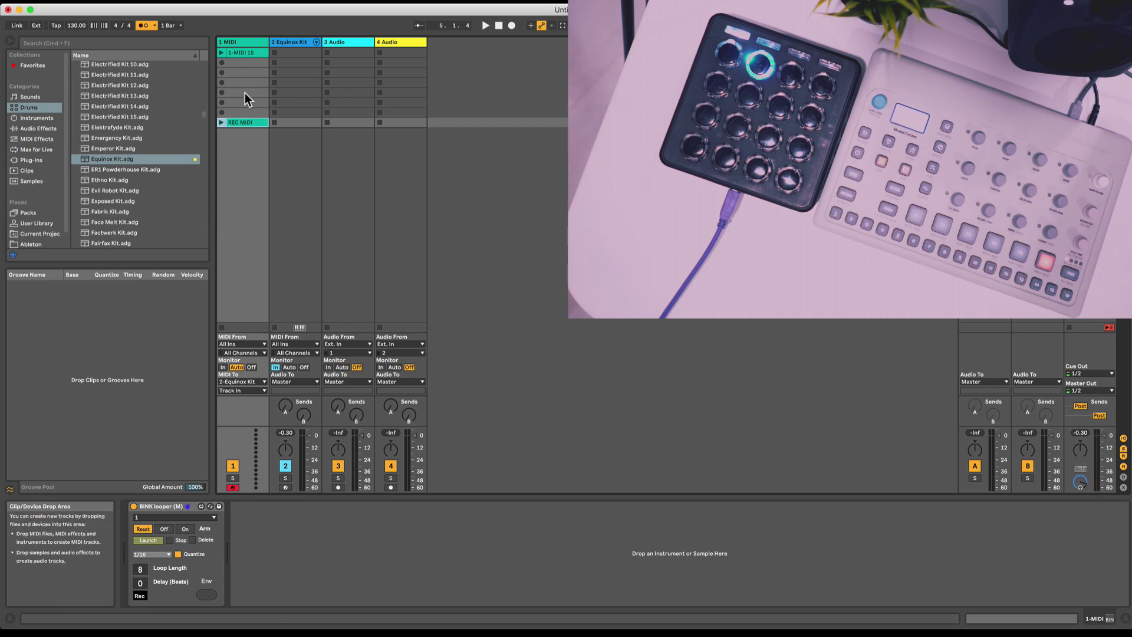
left_click(244, 46)
double_click(241, 53)
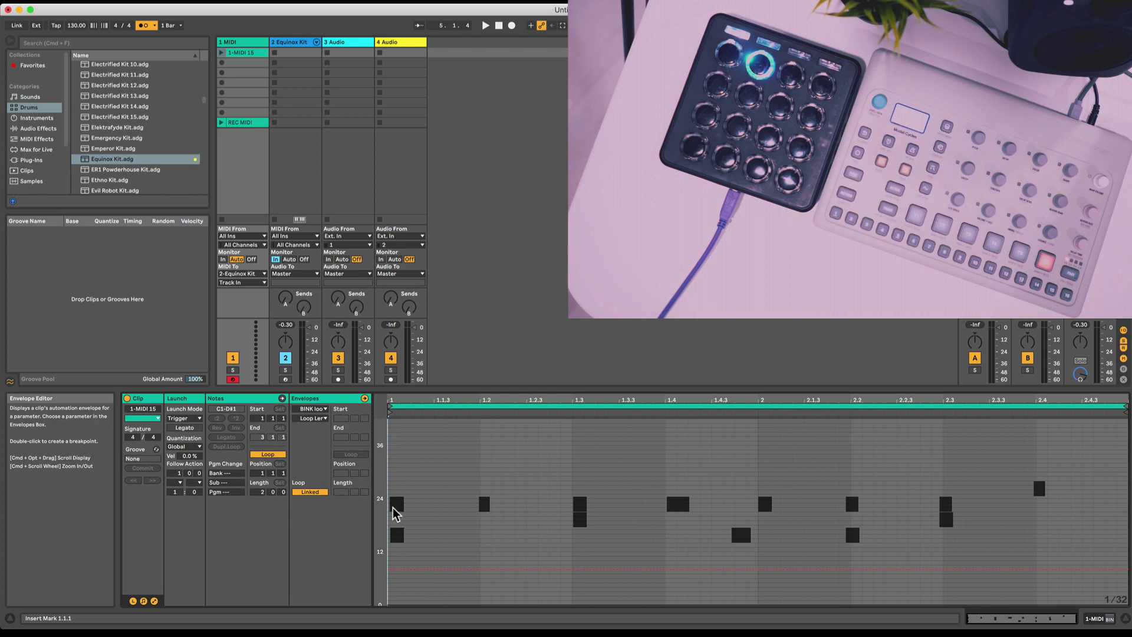
key("shift+Tab")
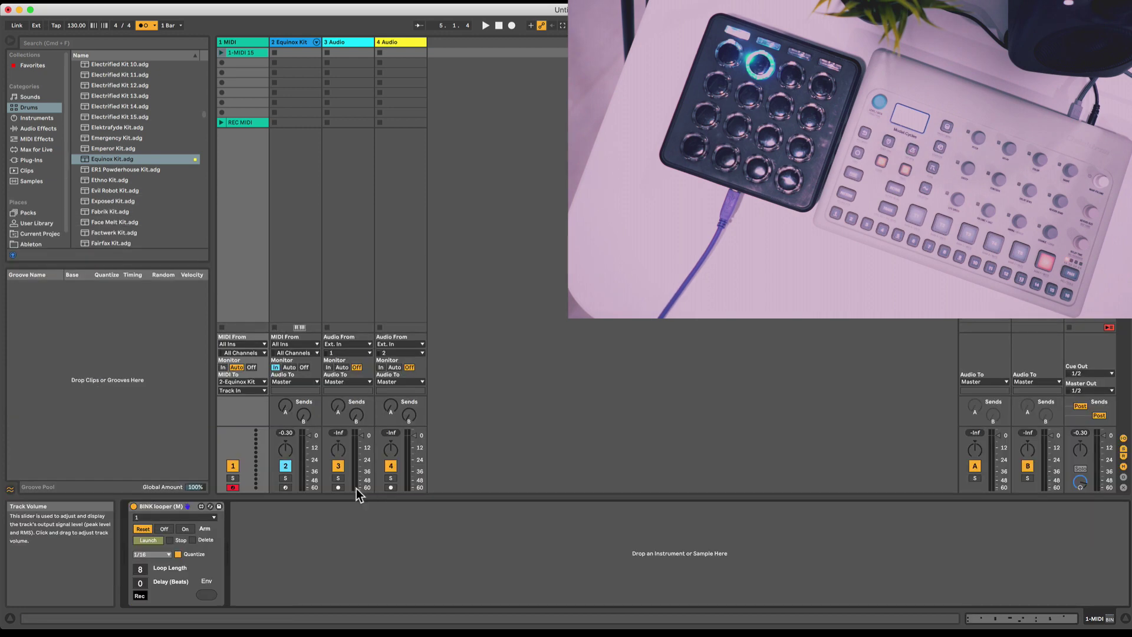
left_click(235, 486)
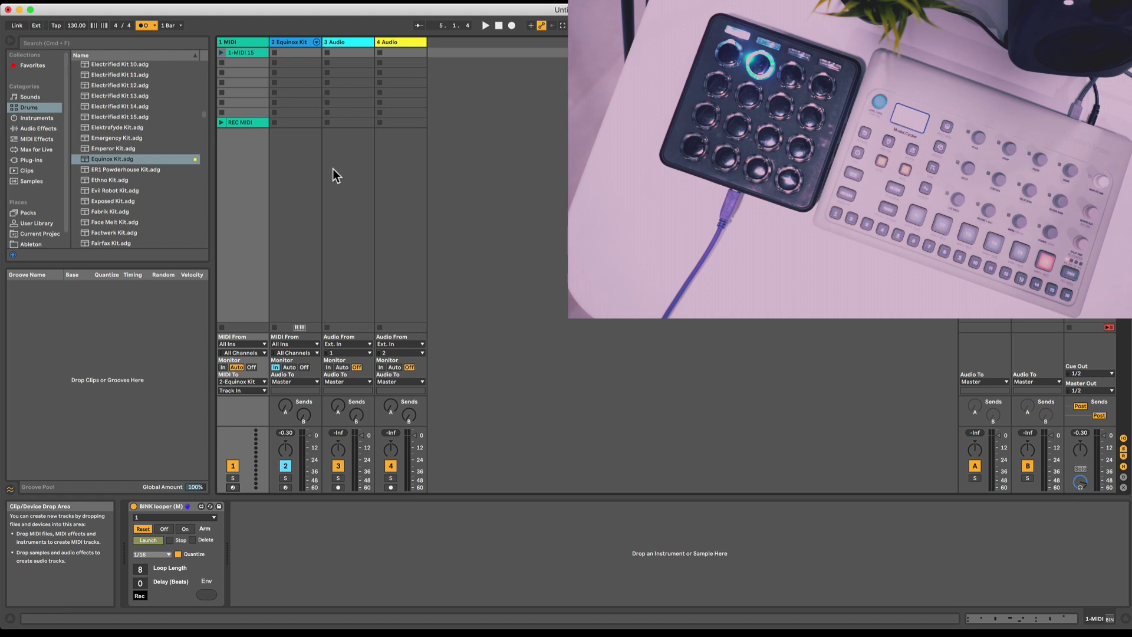
Set 3 Audio's input to 1/2, arm it with Auto monitoring, and raise its send
left_click(343, 41)
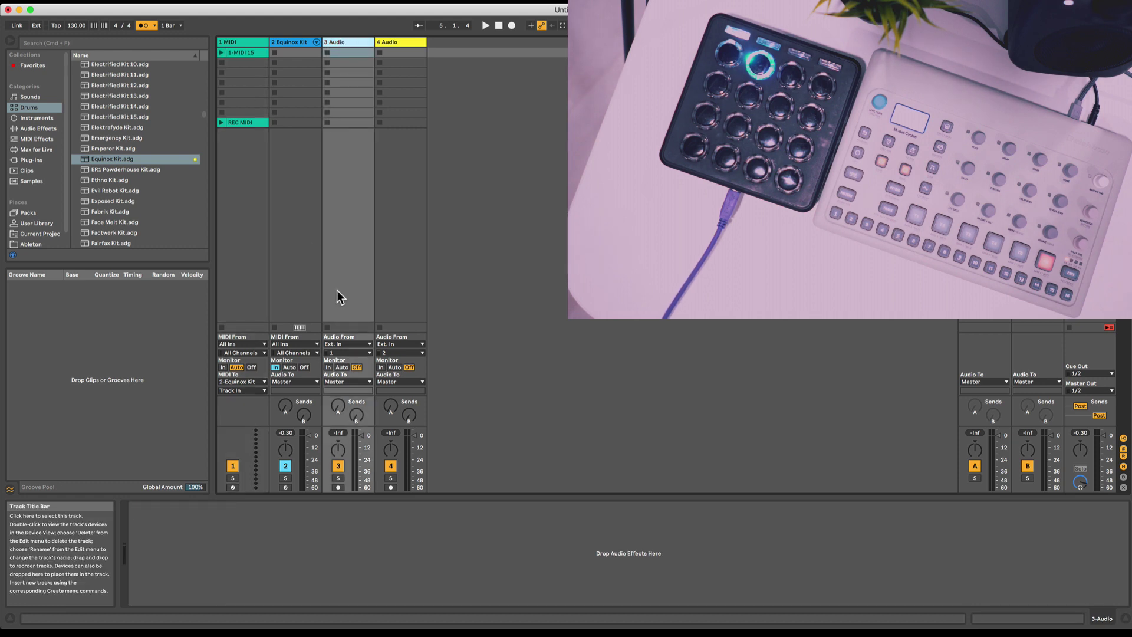
left_click(348, 353)
left_click(345, 366)
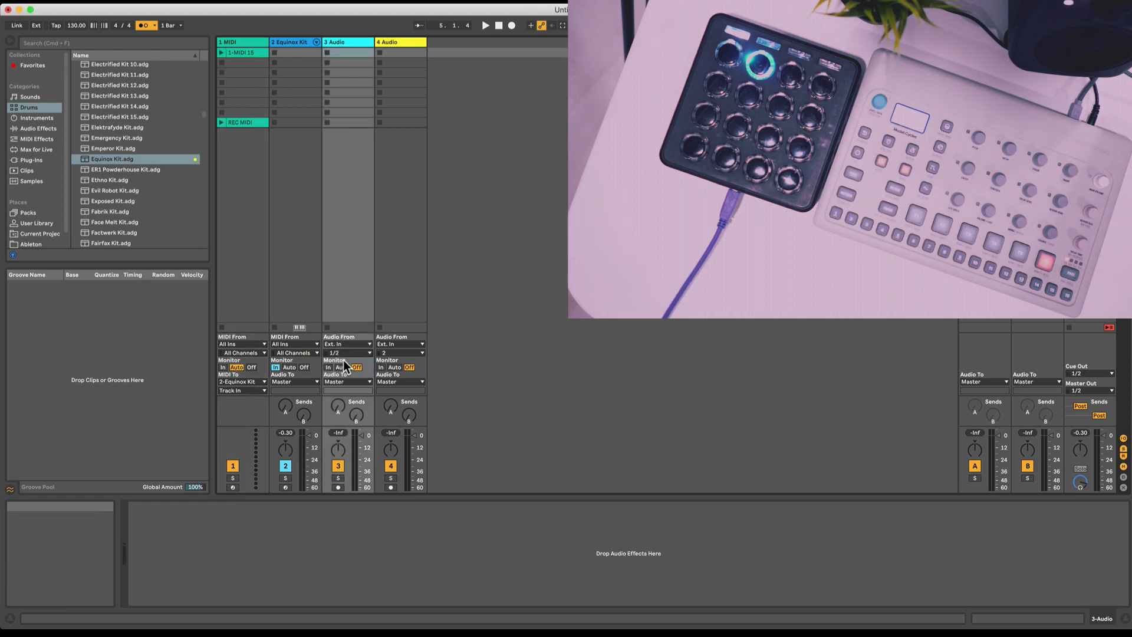
left_click(338, 487)
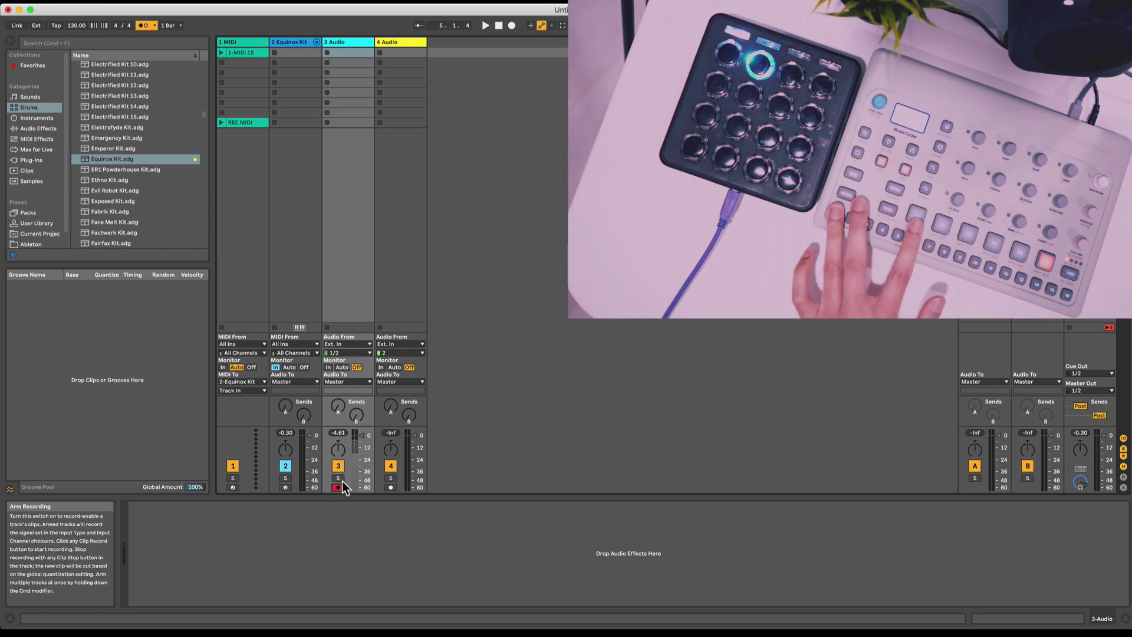
left_click(341, 367)
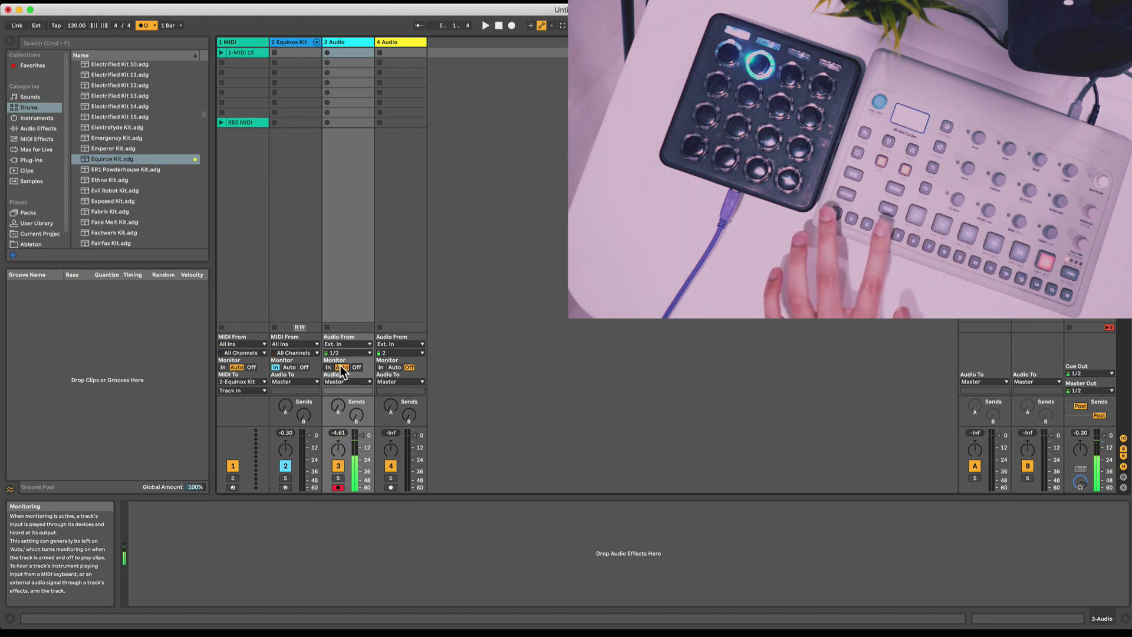
mouse_move(338, 406)
left_mouse_down()
mouse_move(338, 395)
mouse_move(357, 417)
left_mouse_up()
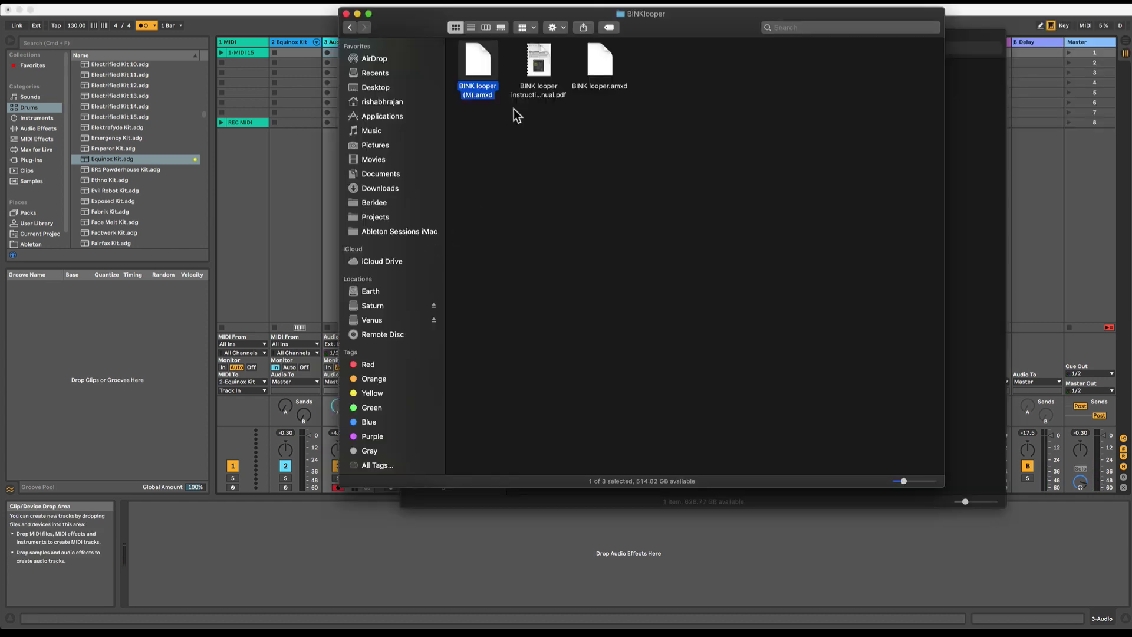
Drag BINK looper.amxd from the Finder BINKlooper folder onto the 3 Audio track
left_click_drag(591, 84, 337, 149)
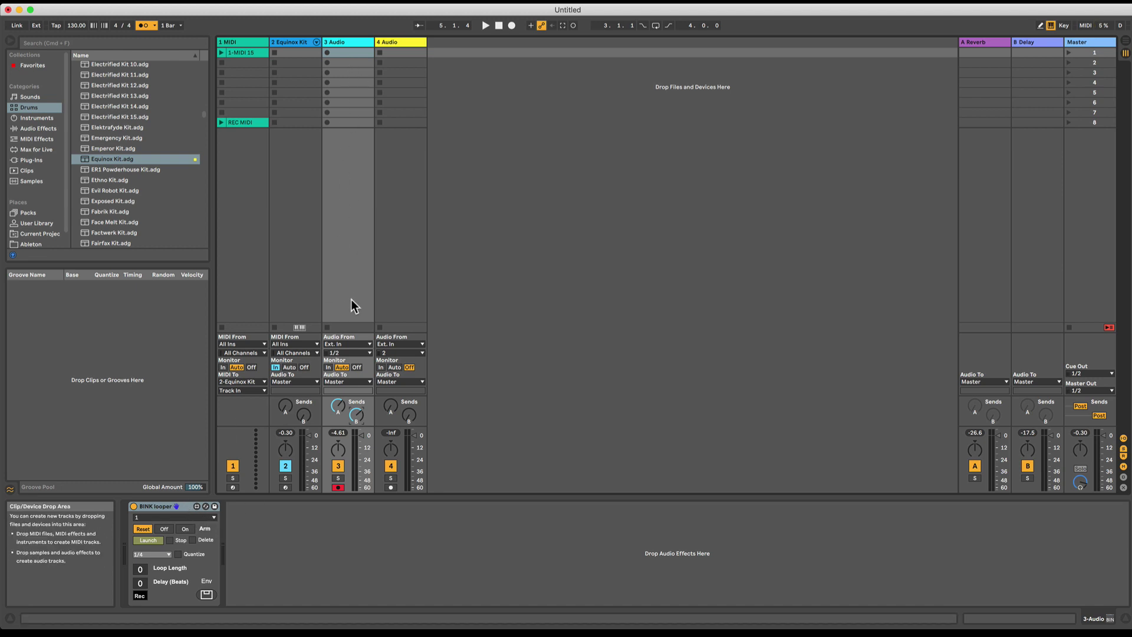
Drop the 00DB_Flash.aif sample into track 3's slot 8
left_click(337, 121)
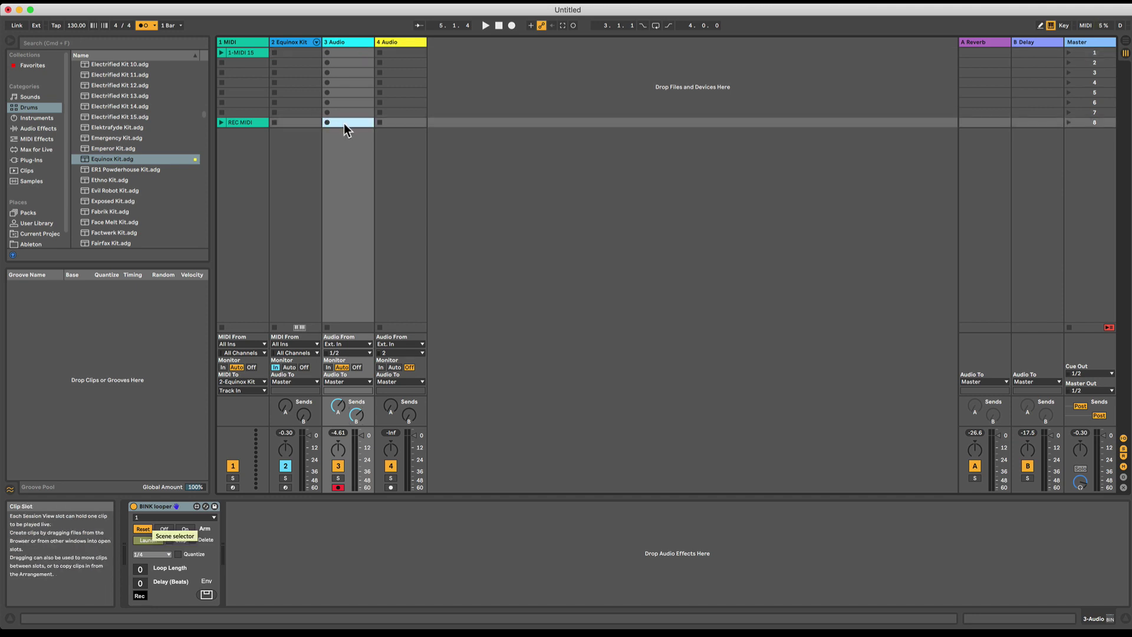
left_click(32, 181)
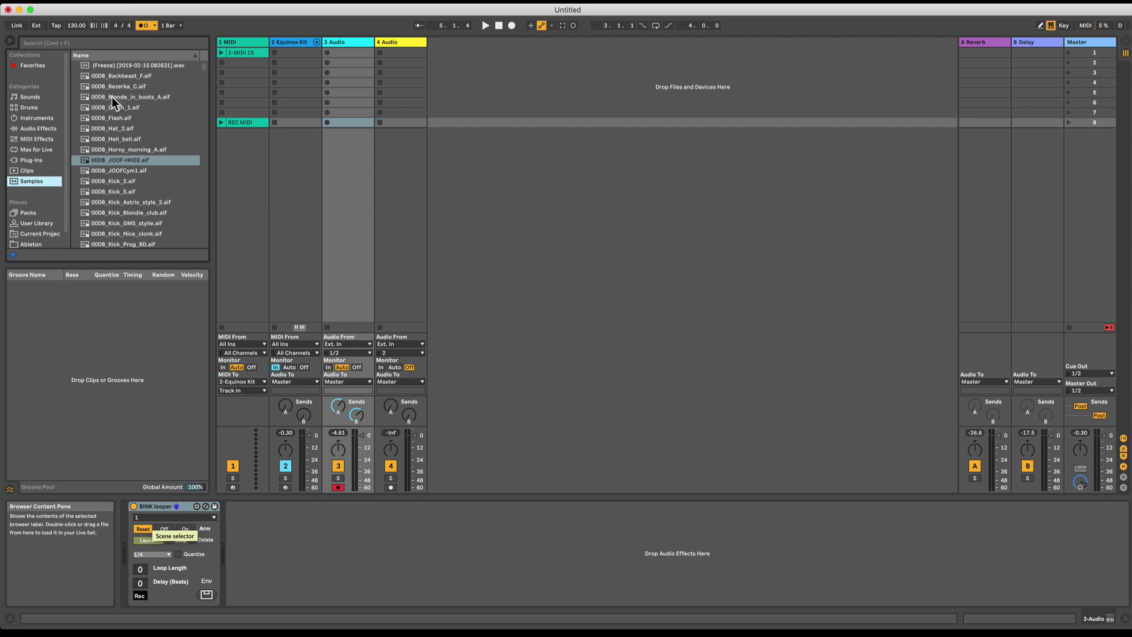
left_click(114, 118)
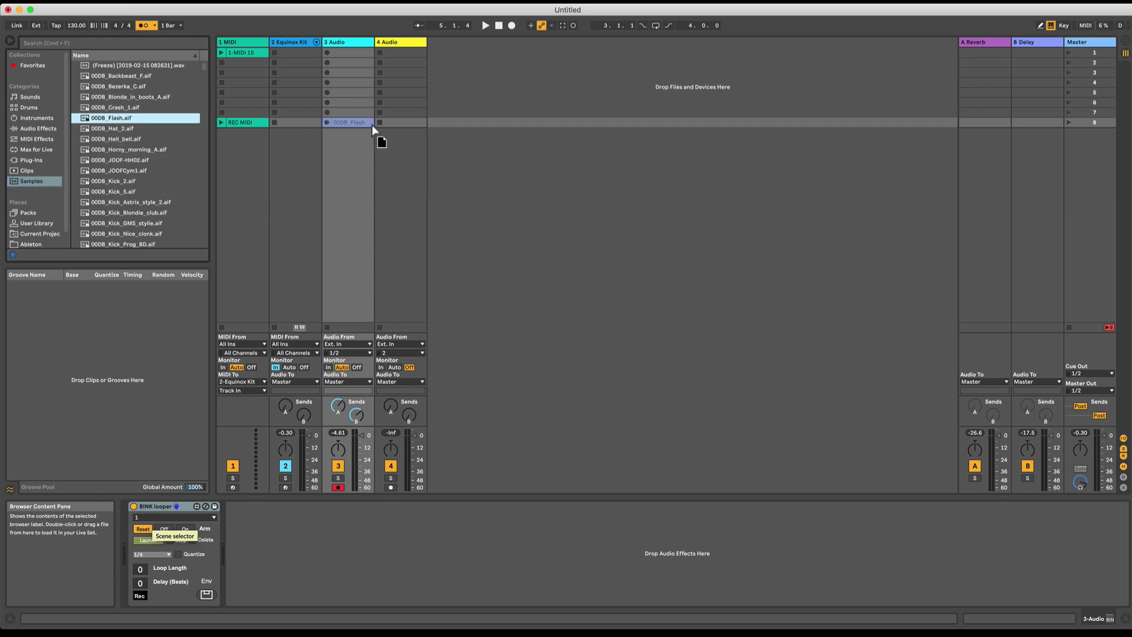
left_click_drag(356, 122, 353, 121)
left_click(345, 120)
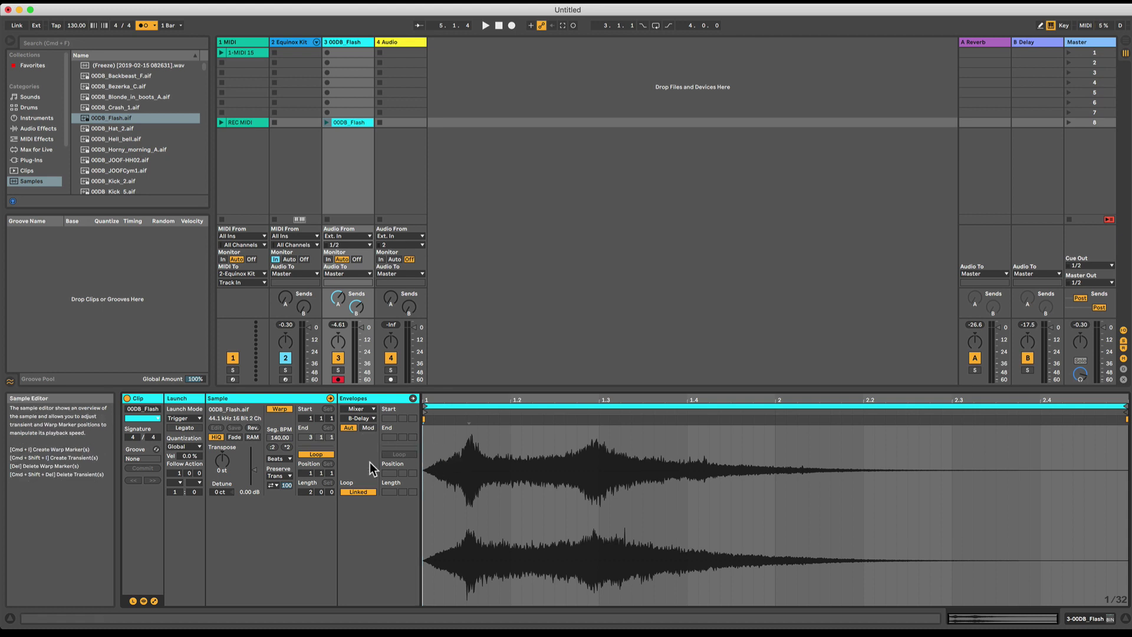
Set the clip's gain to -inf, loop off, launch quantization None, and name it 'REC Audio'
left_click_drag(256, 466, 257, 486)
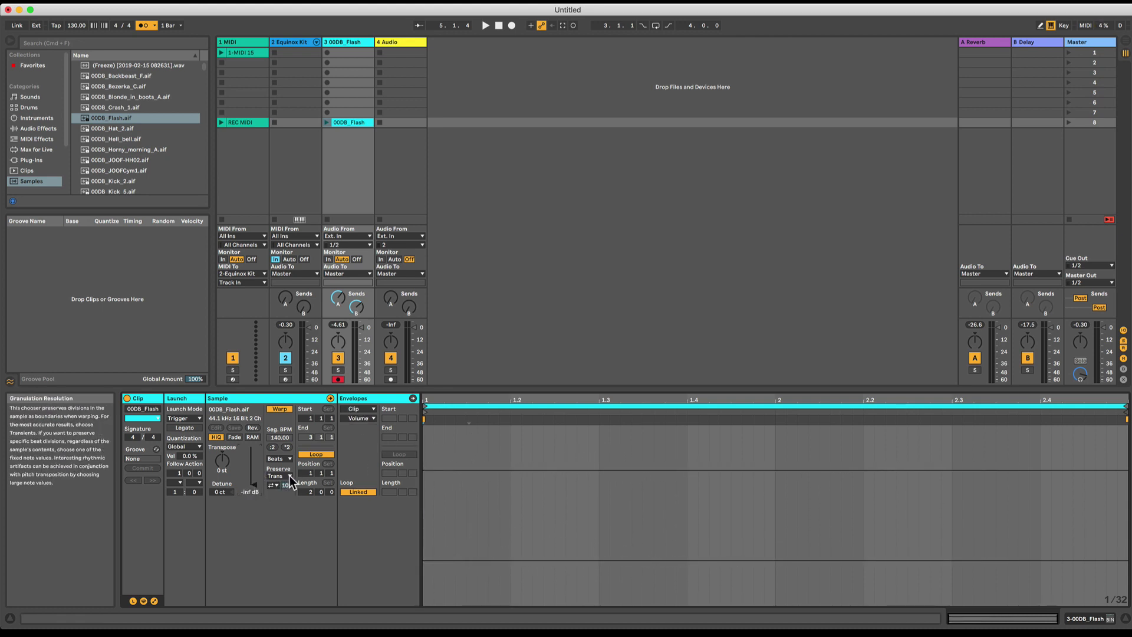
left_click(310, 456)
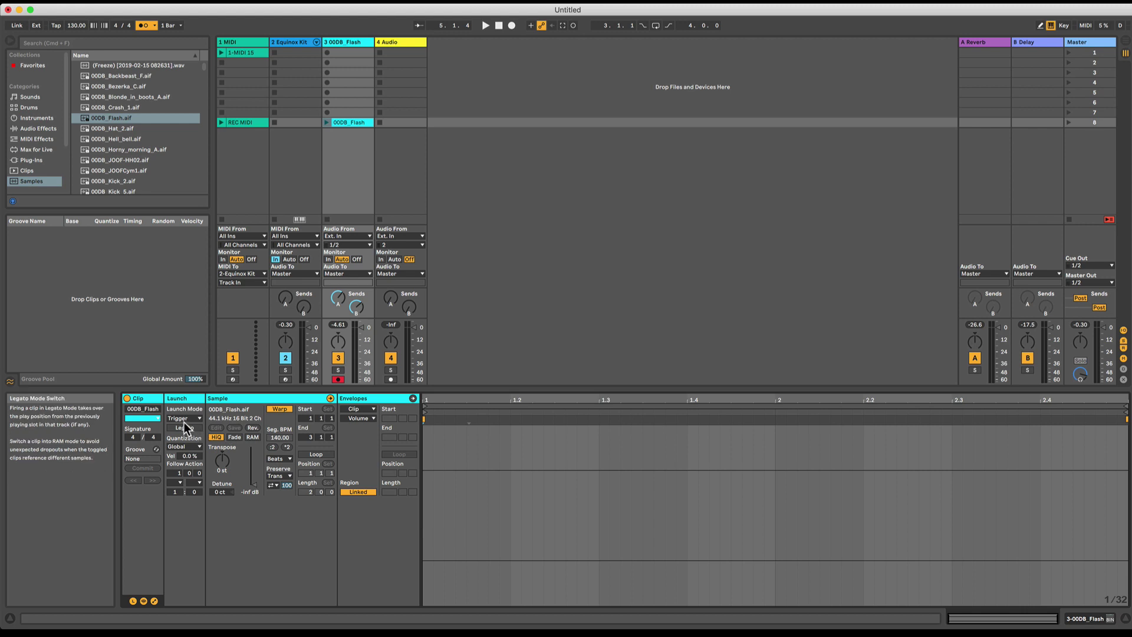
left_click(184, 447)
left_click(179, 463)
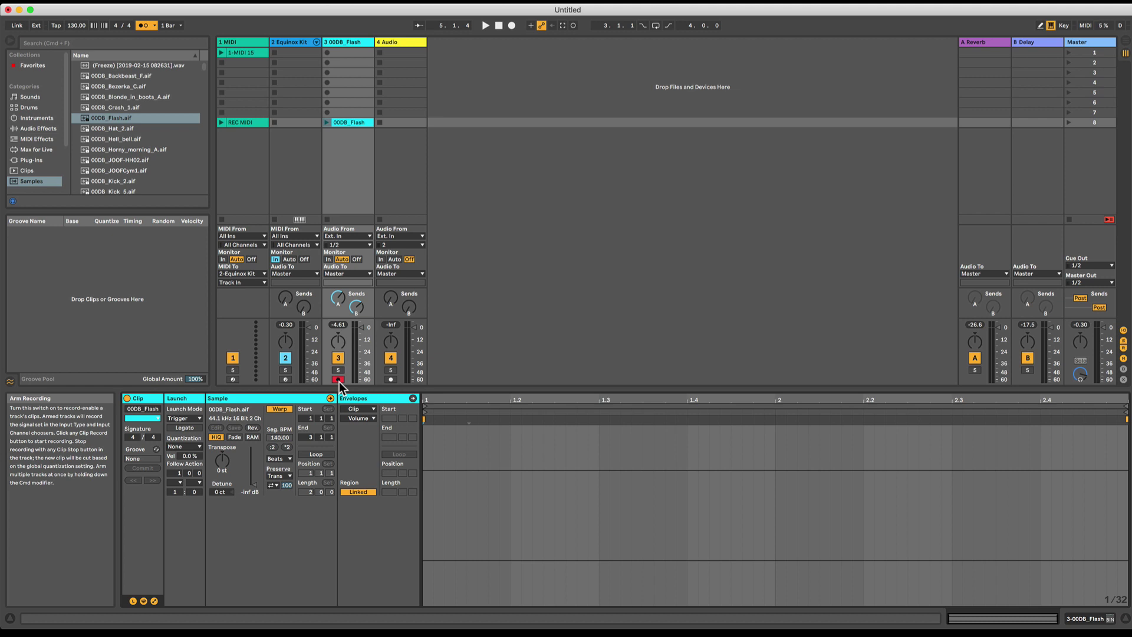
left_click(346, 119)
type("REC Audio")
key("Return")
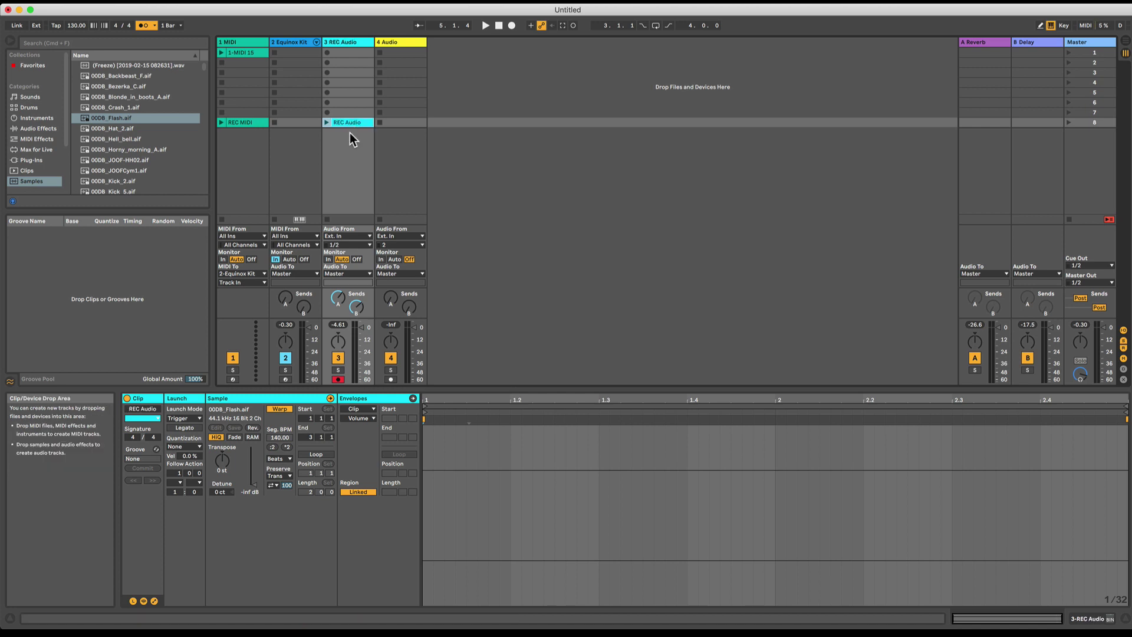
In REC Audio's clip envelopes, choose BINK looper and raise the Arm envelope to On
key("shift+Tab")
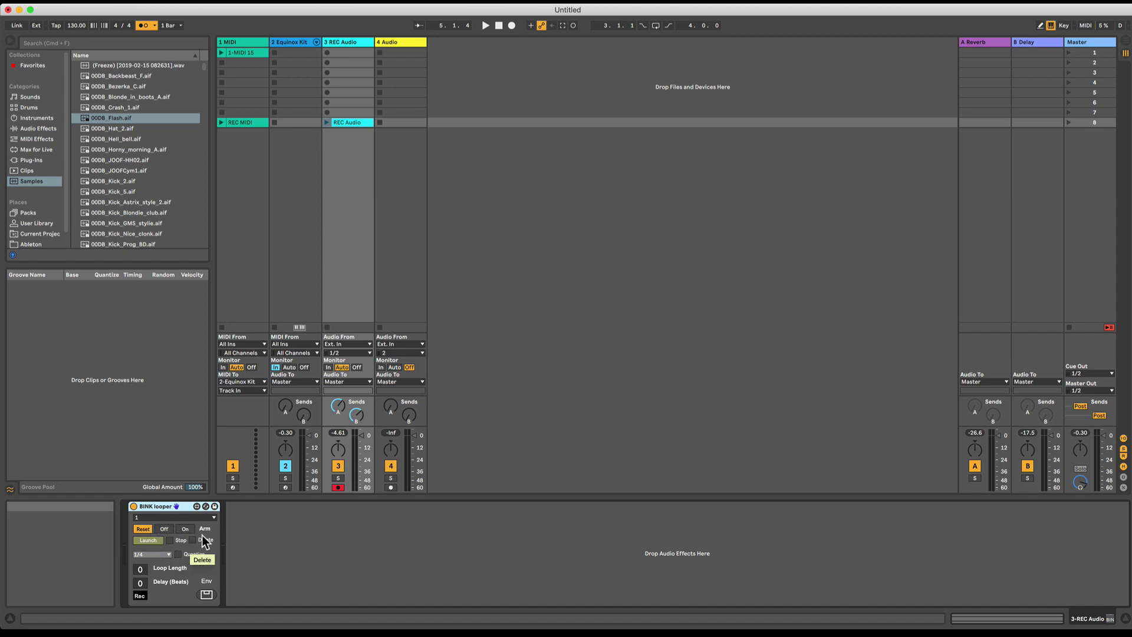
left_click(351, 123)
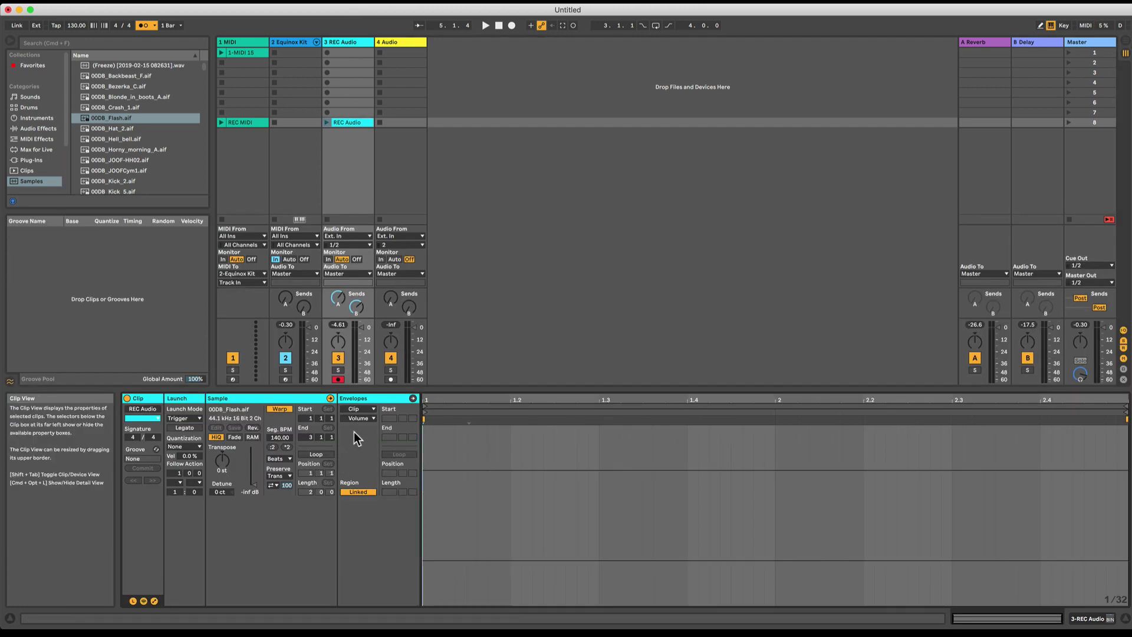
left_click(357, 409)
left_click(358, 413)
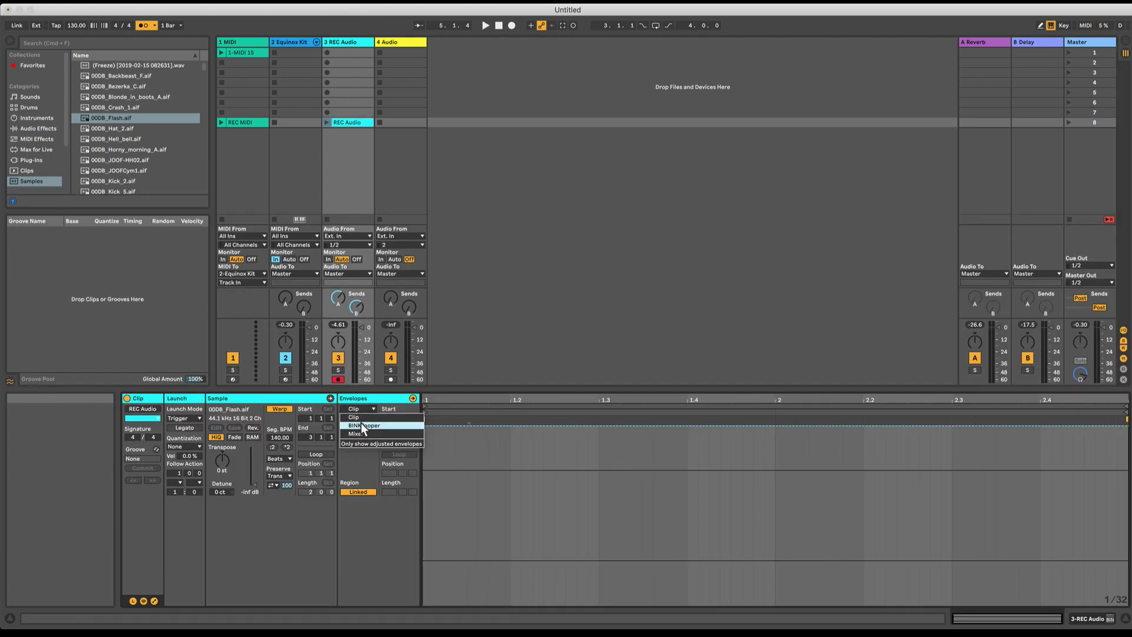
left_click(360, 418)
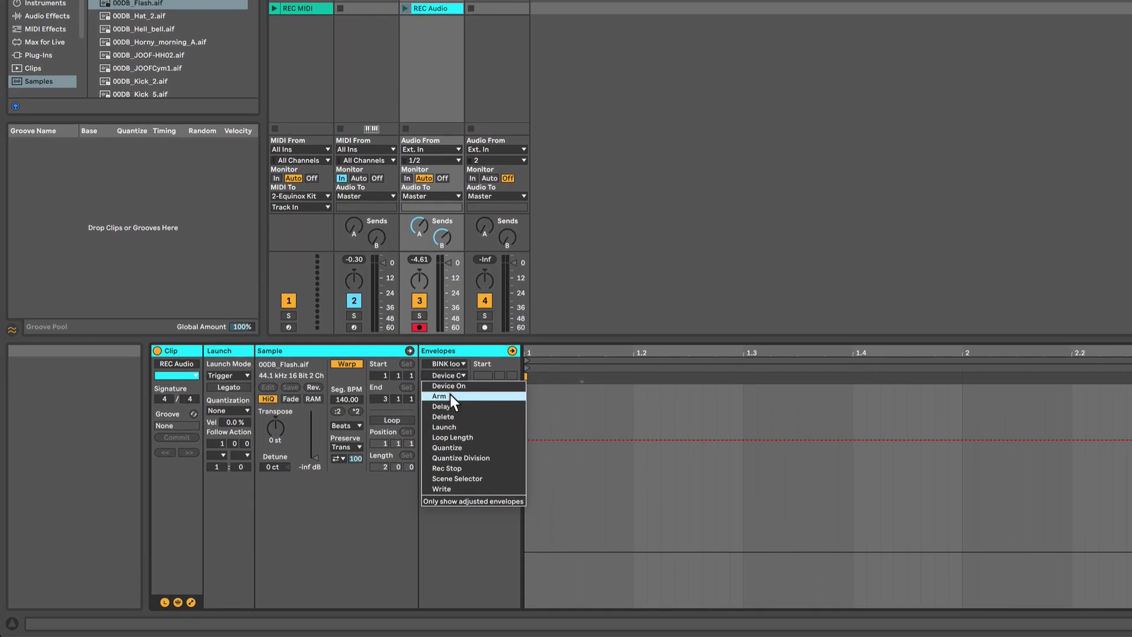
left_click(354, 435)
left_click(532, 571)
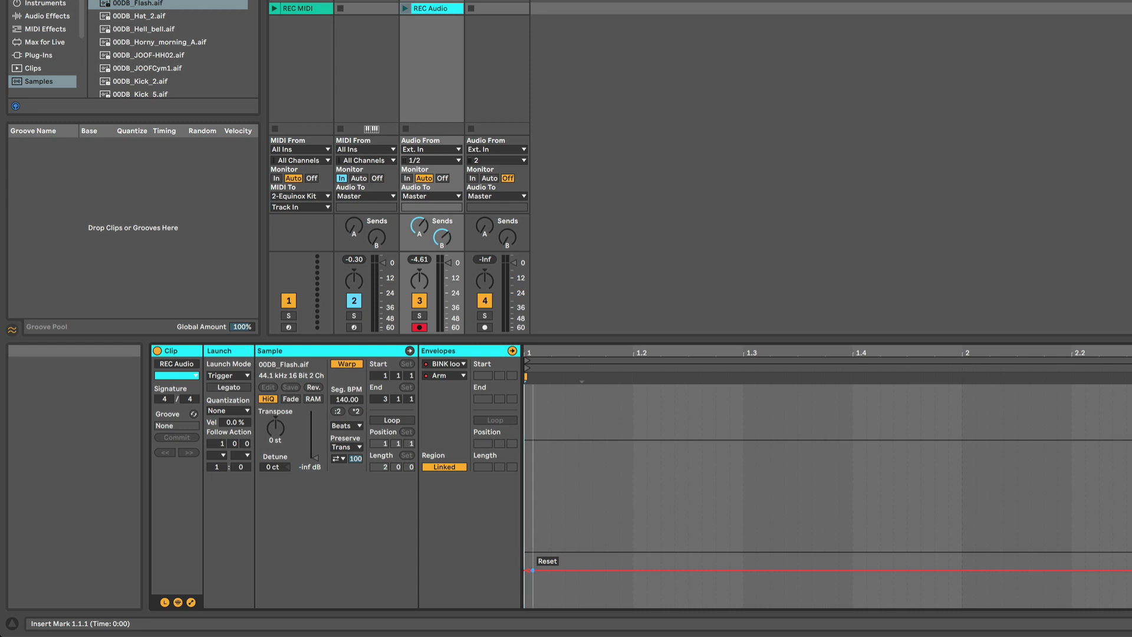
left_click_drag(532, 571, 529, 421)
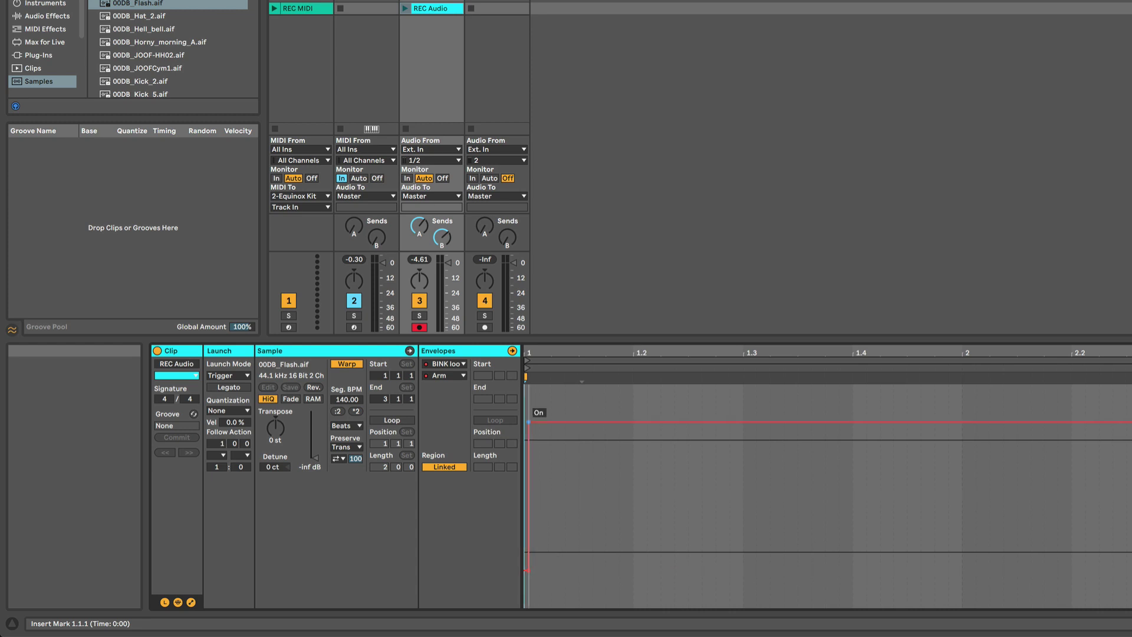
Add raised Delete and Launch envelopes at the clip start
left_click(448, 375)
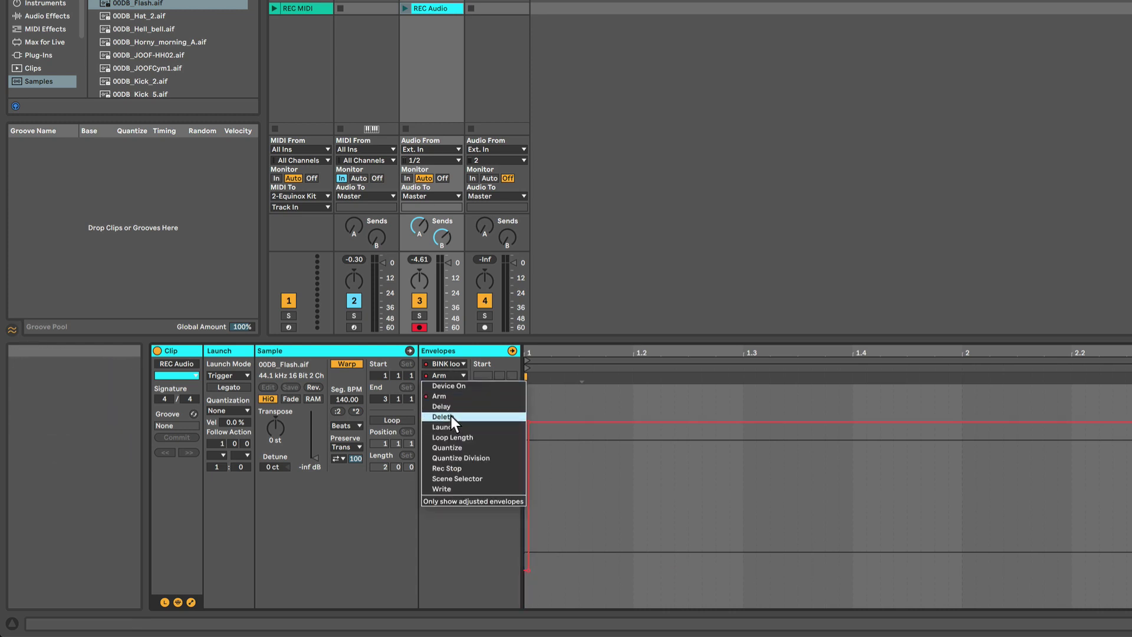
left_click(451, 416)
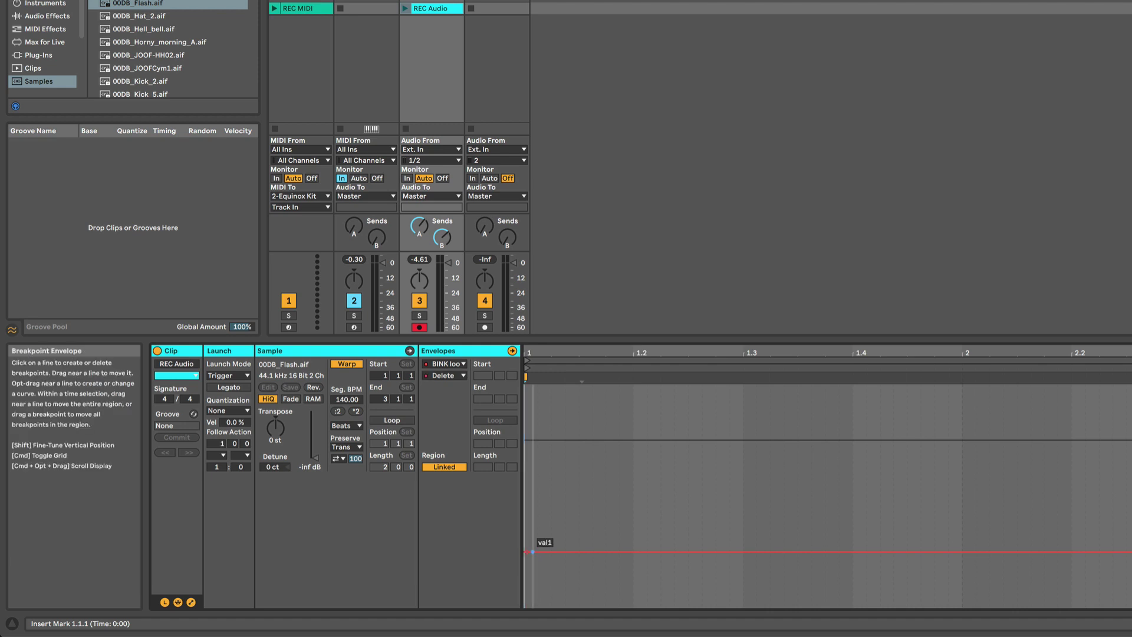
left_click_drag(526, 551, 529, 440)
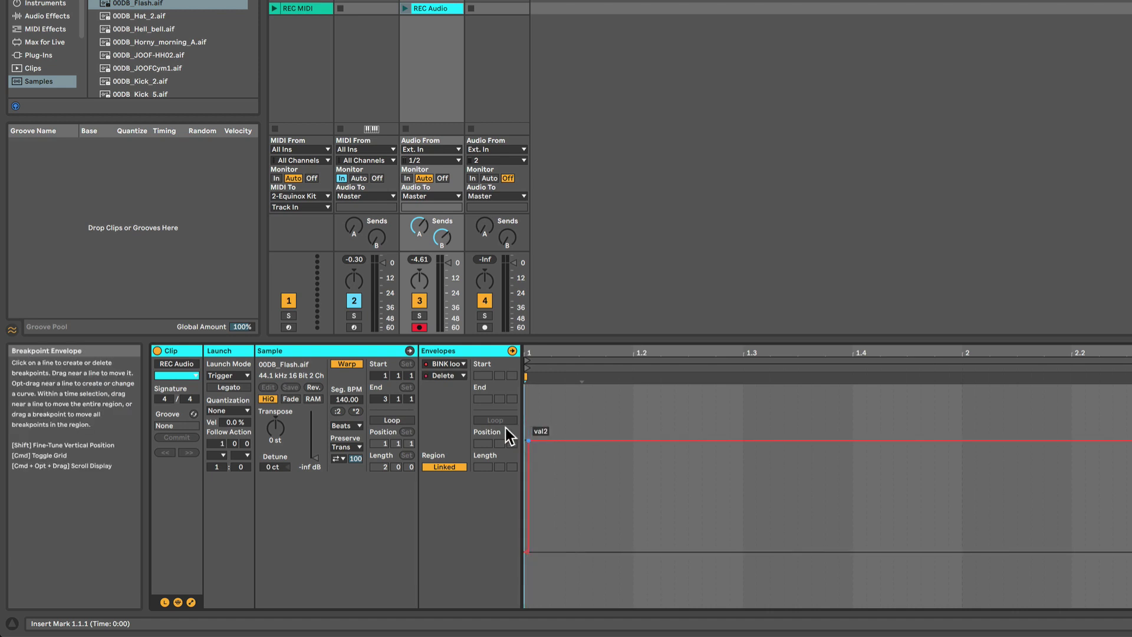
left_click(444, 375)
left_click(451, 426)
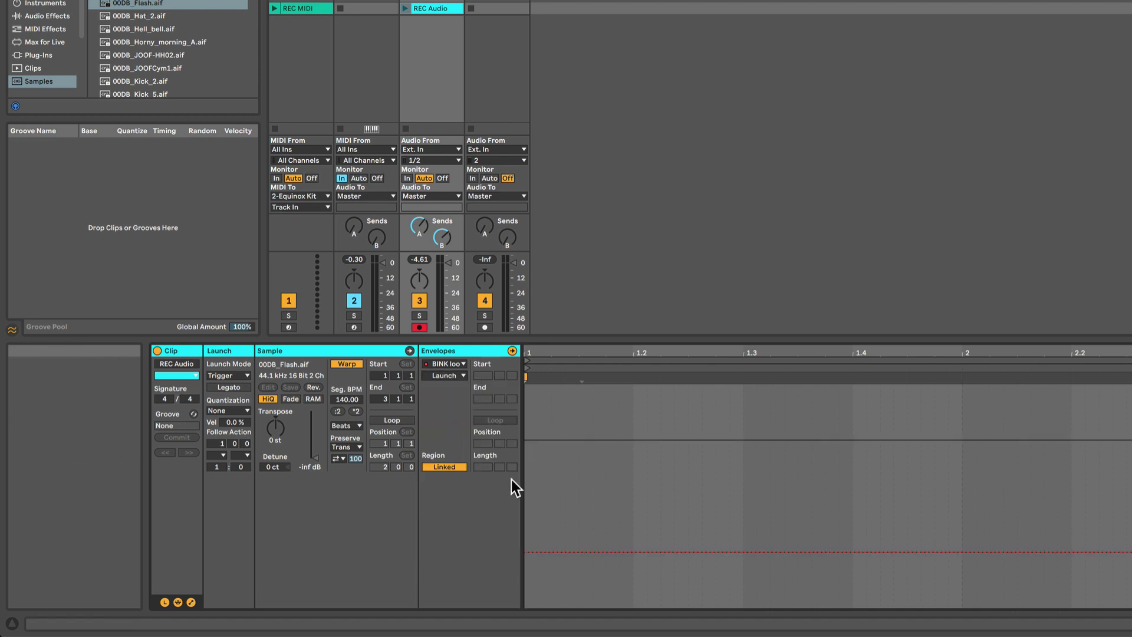
left_click_drag(541, 551, 537, 441)
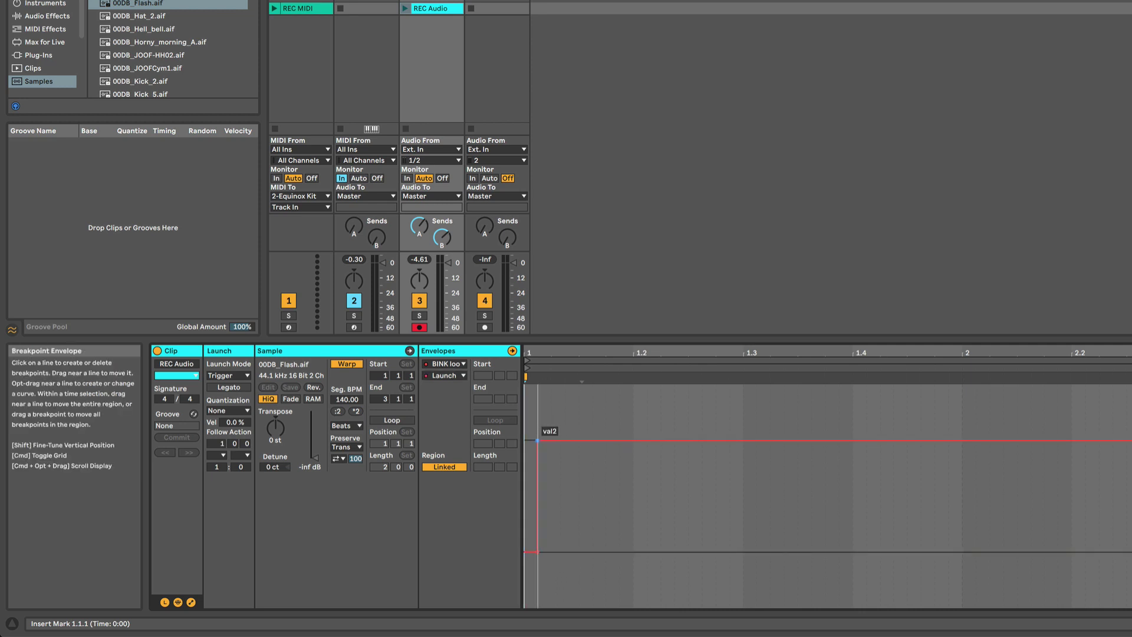
left_click(442, 376)
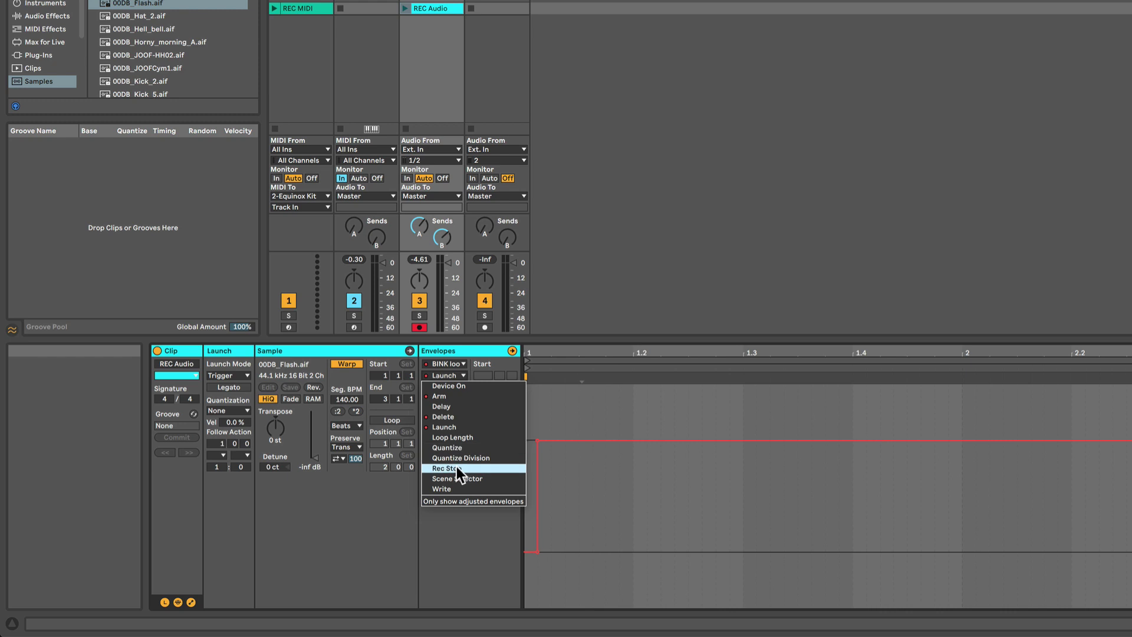
left_click(467, 502)
key("shift+Tab")
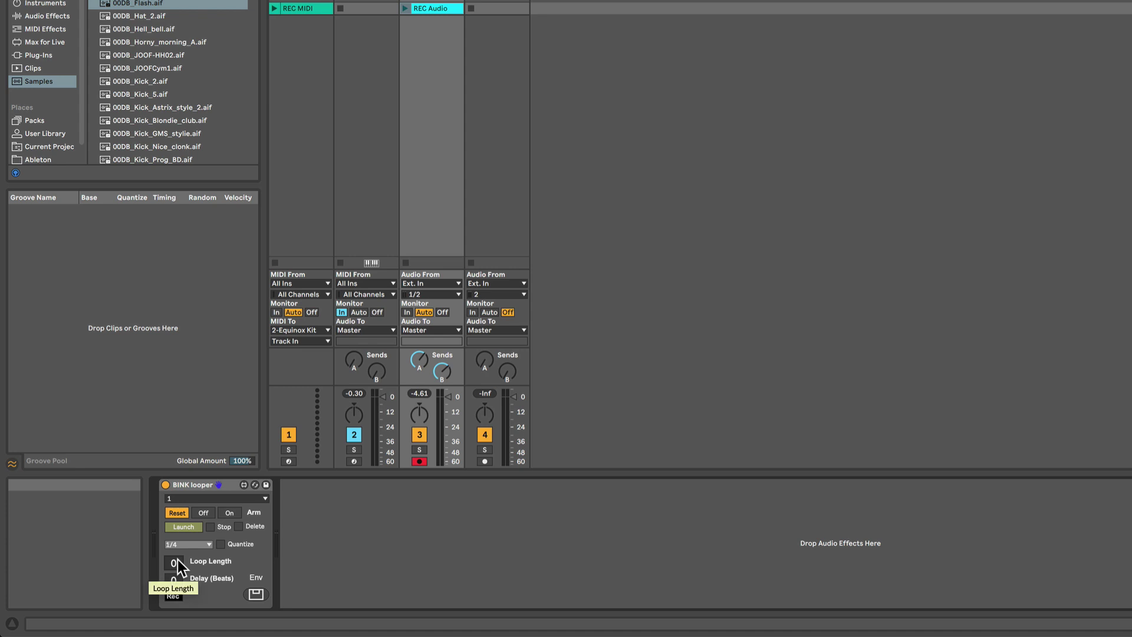
Set the BINK looper loop length to 16, nudge track 3's volume to -4.60 dB, and disarm it
left_click_drag(178, 560, 178, 537)
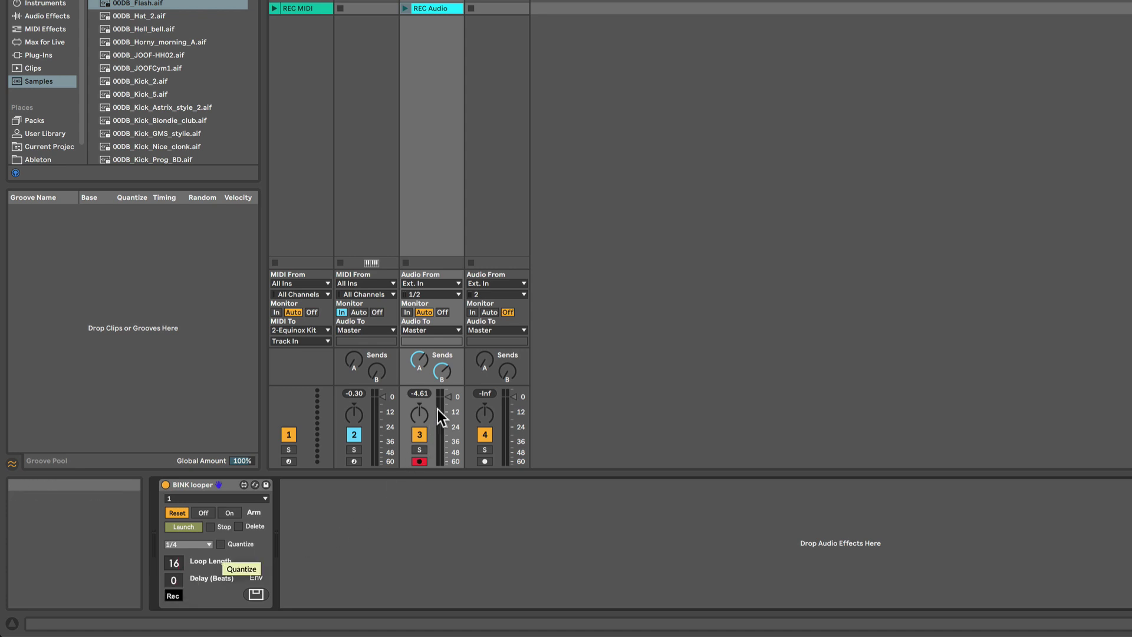
left_click_drag(447, 397, 447, 399)
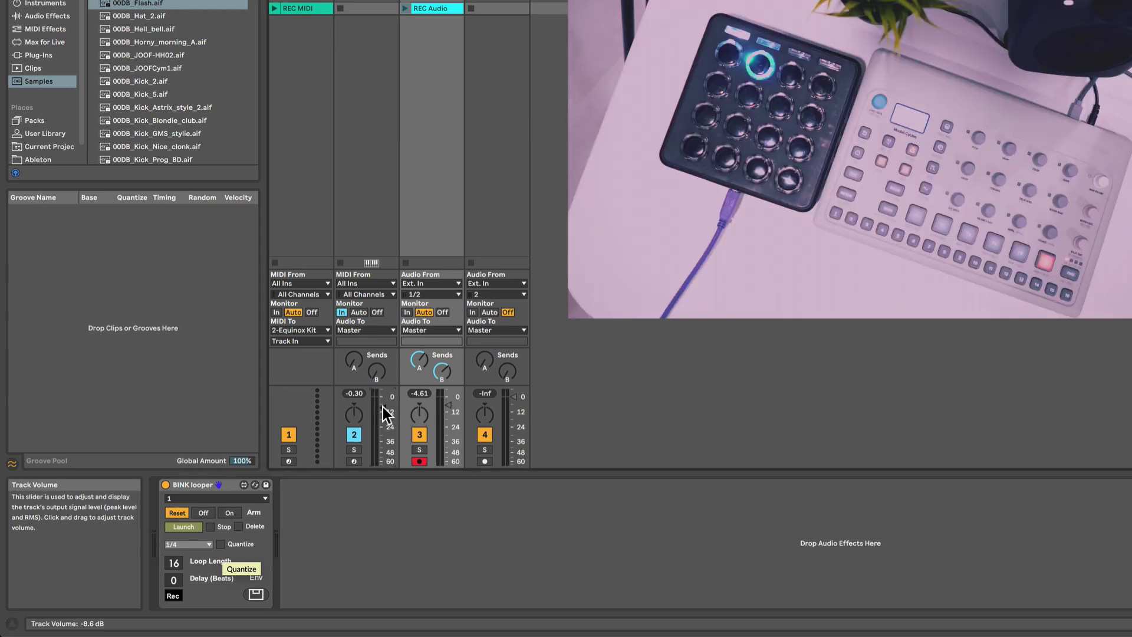
left_click_drag(448, 405, 447, 401)
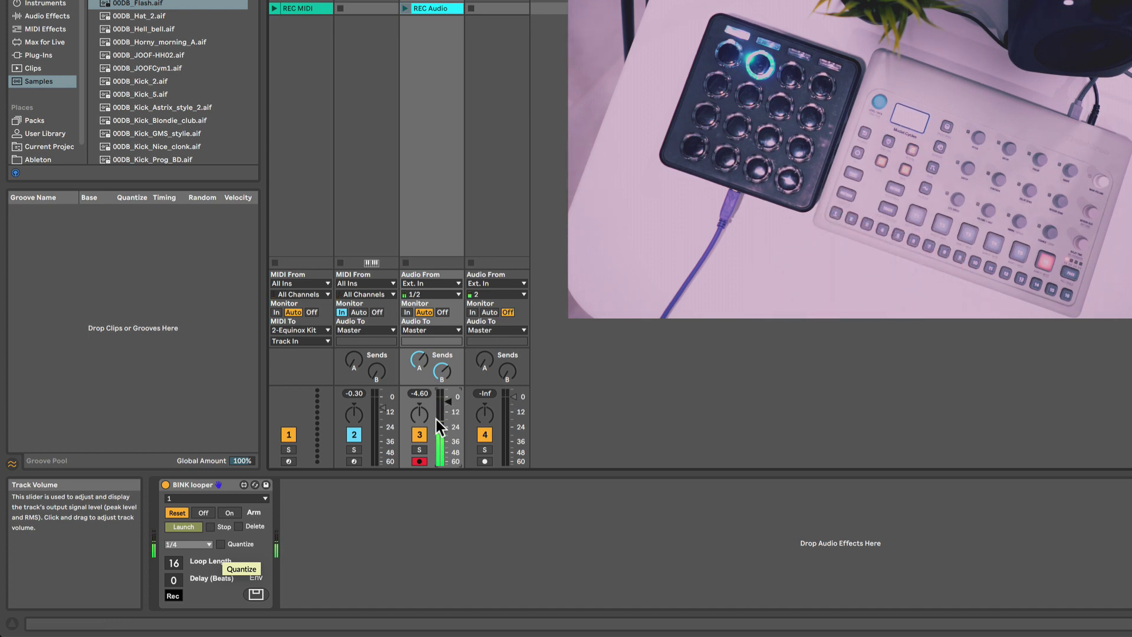
left_click(420, 461)
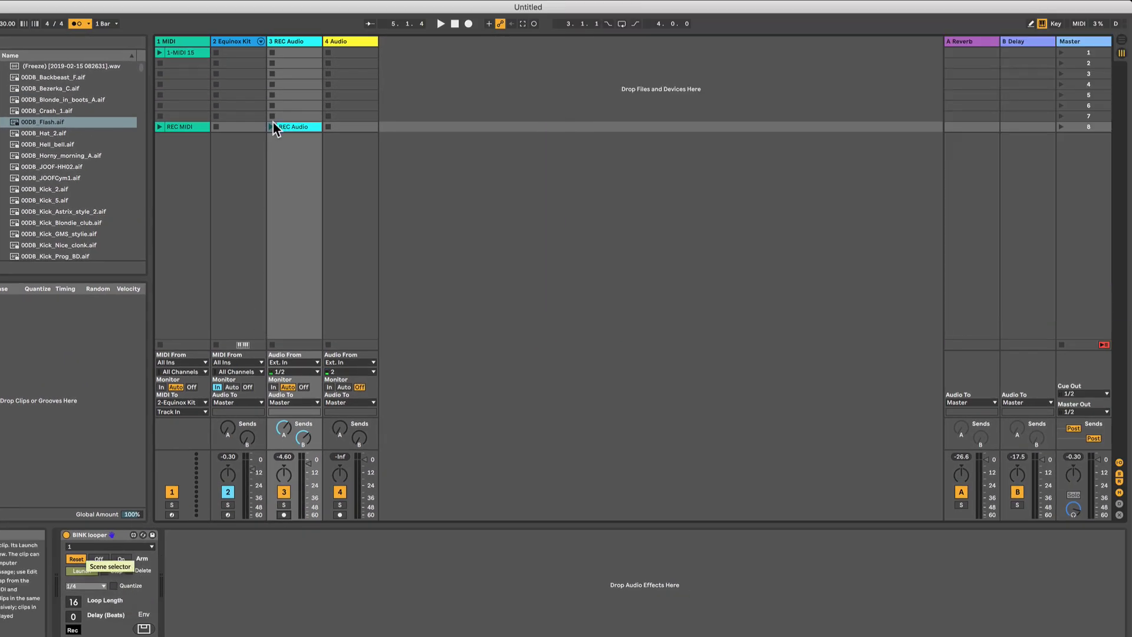
Set the BINK looper's quantize value to 1/16
left_click(1080, 23)
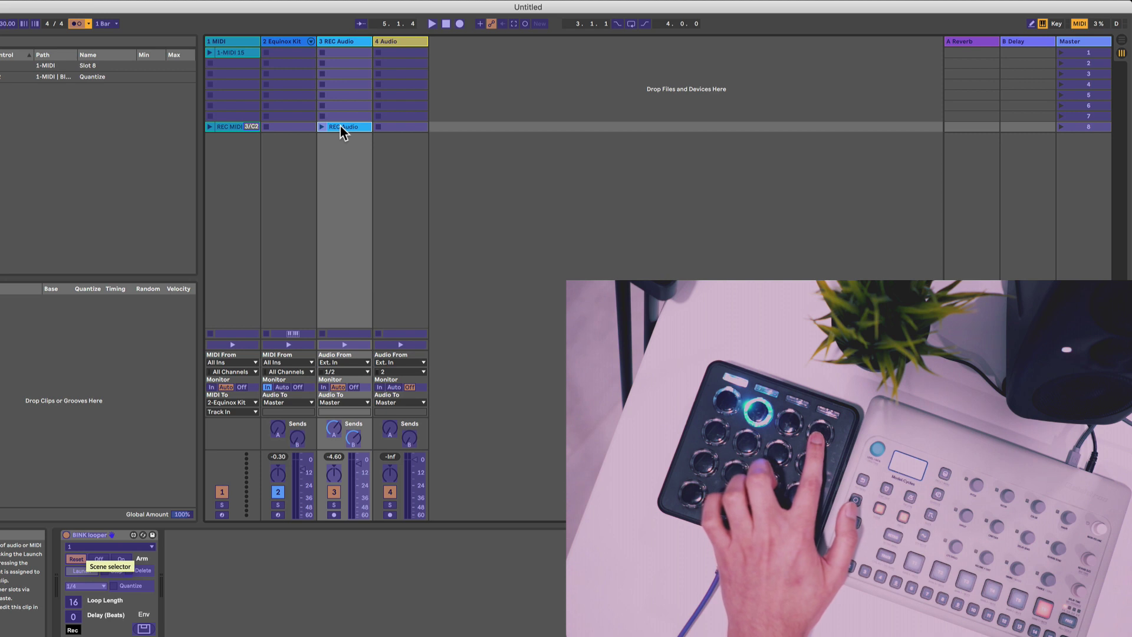
left_click(1081, 24)
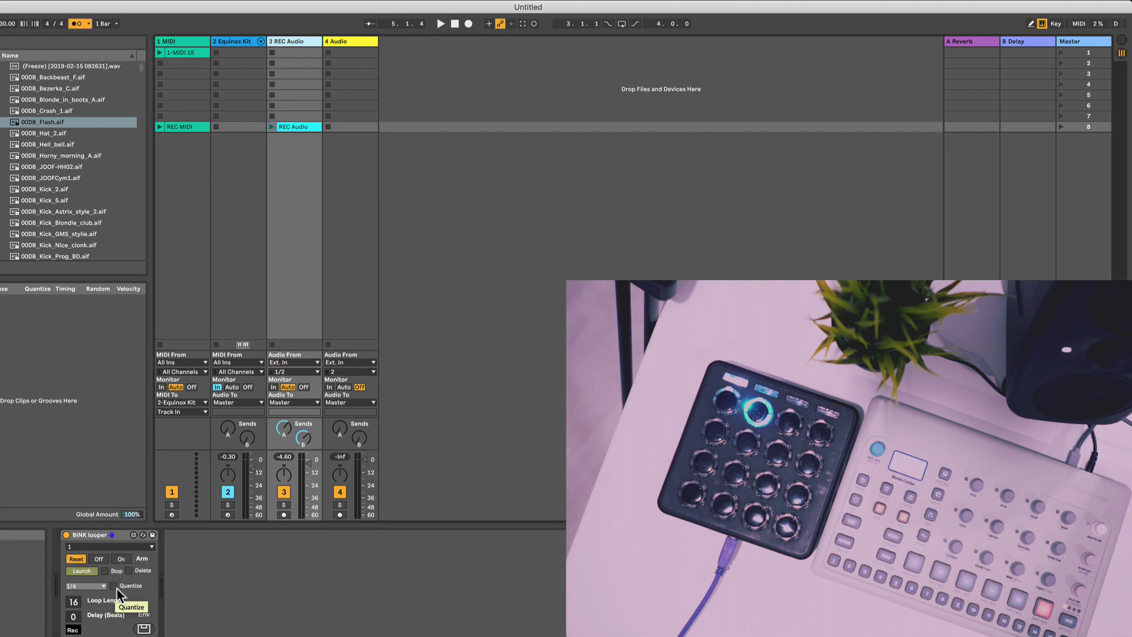
left_click(99, 587)
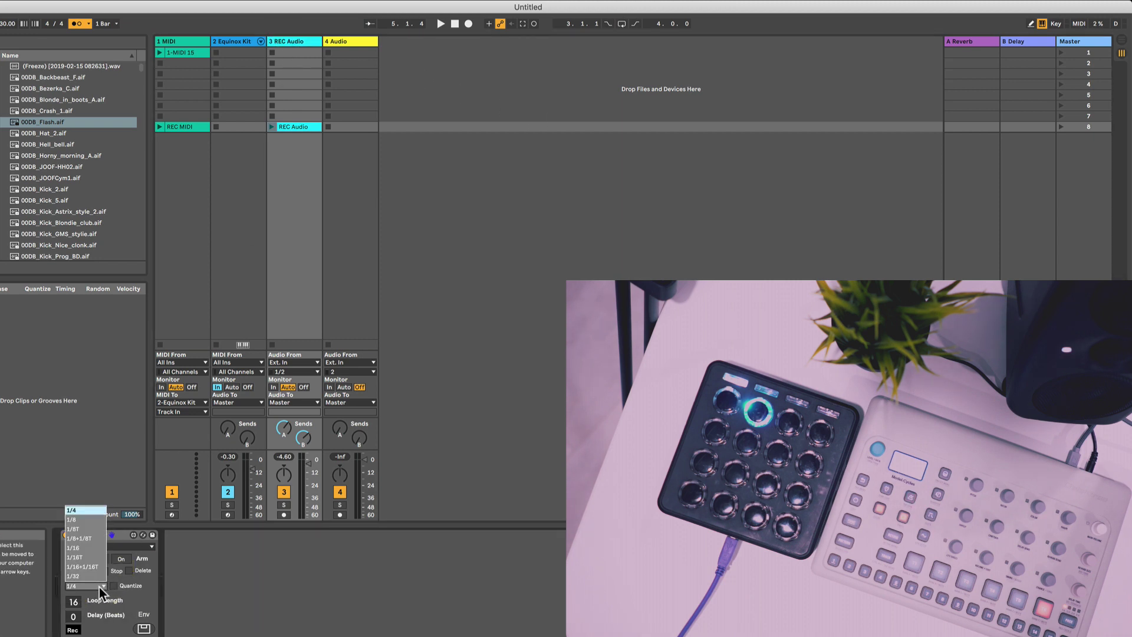
left_click(85, 549)
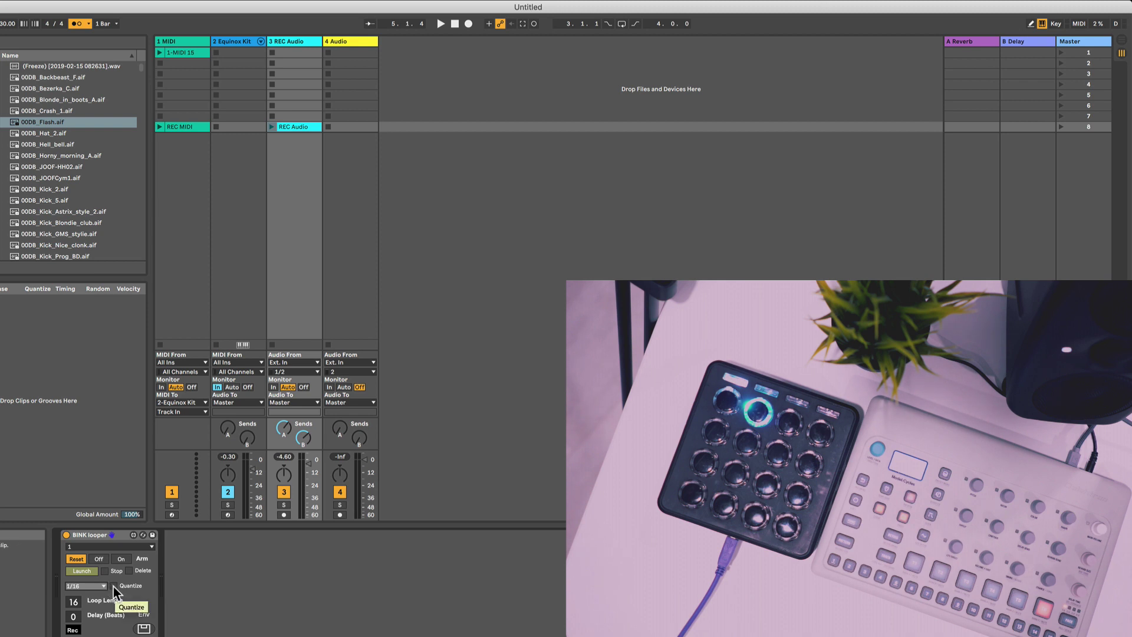
MIDI-map the looper's Quantize control to a controller pad
left_click(1077, 24)
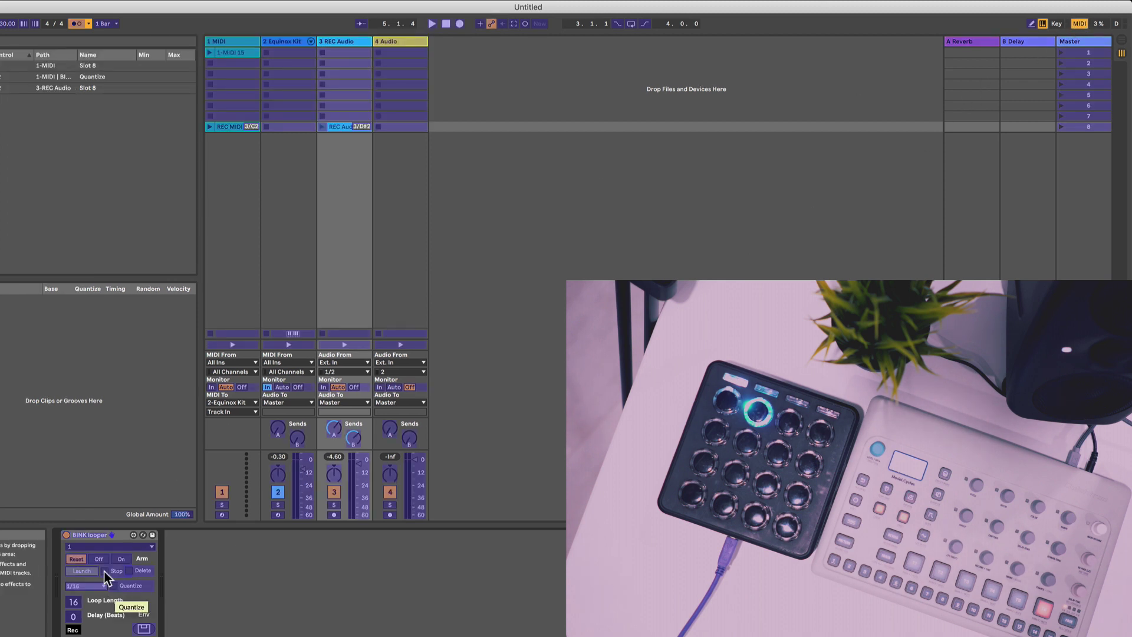
left_click(115, 586)
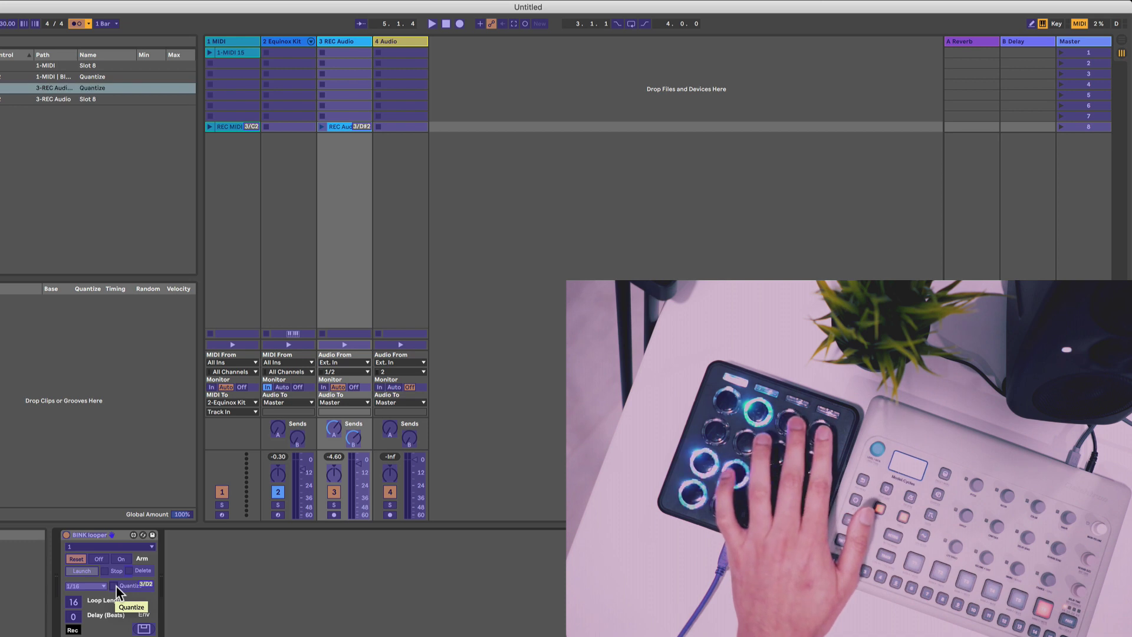
left_click(1081, 23)
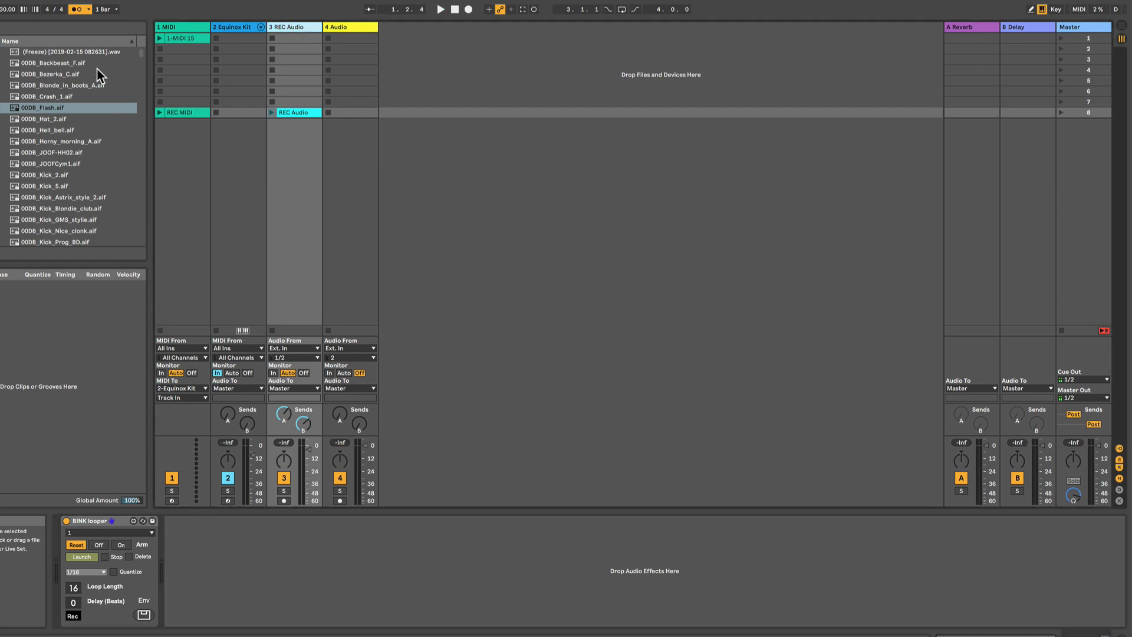
Turn off the metronome, play 1-MIDI 15, and record it on track 3 as 3-REC Audio 1
left_click(82, 6)
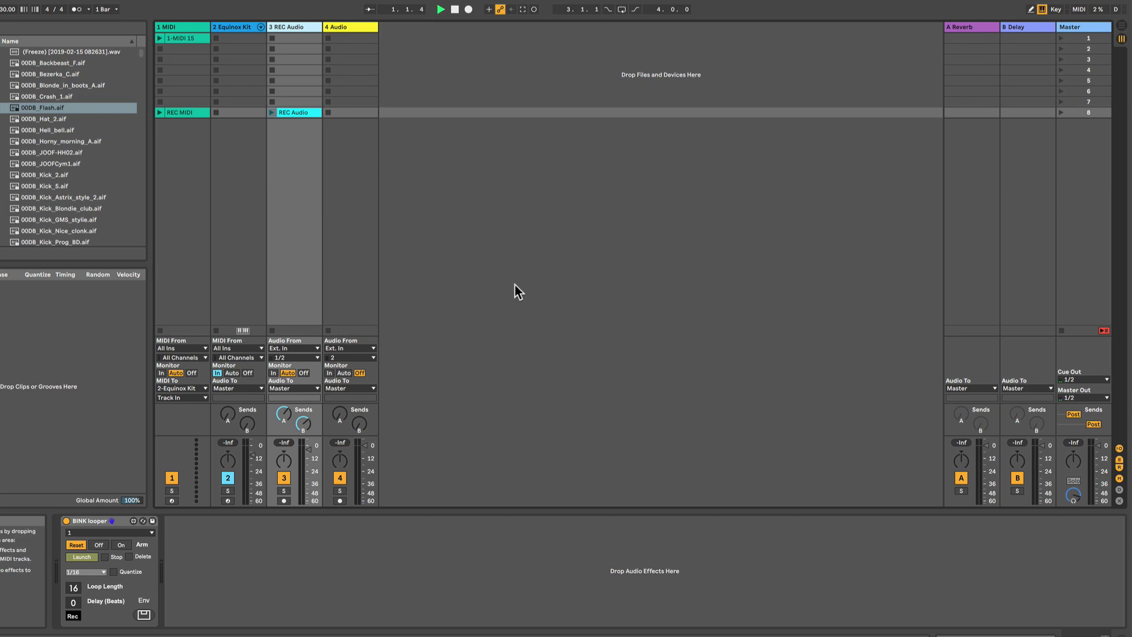
left_click(160, 38)
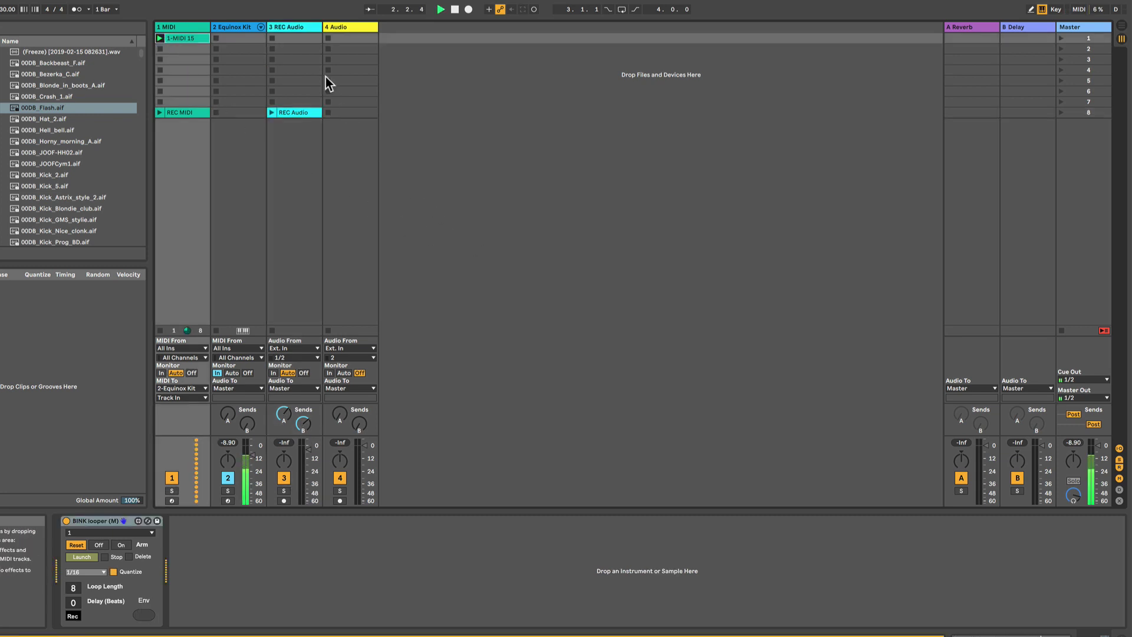
left_click(286, 27)
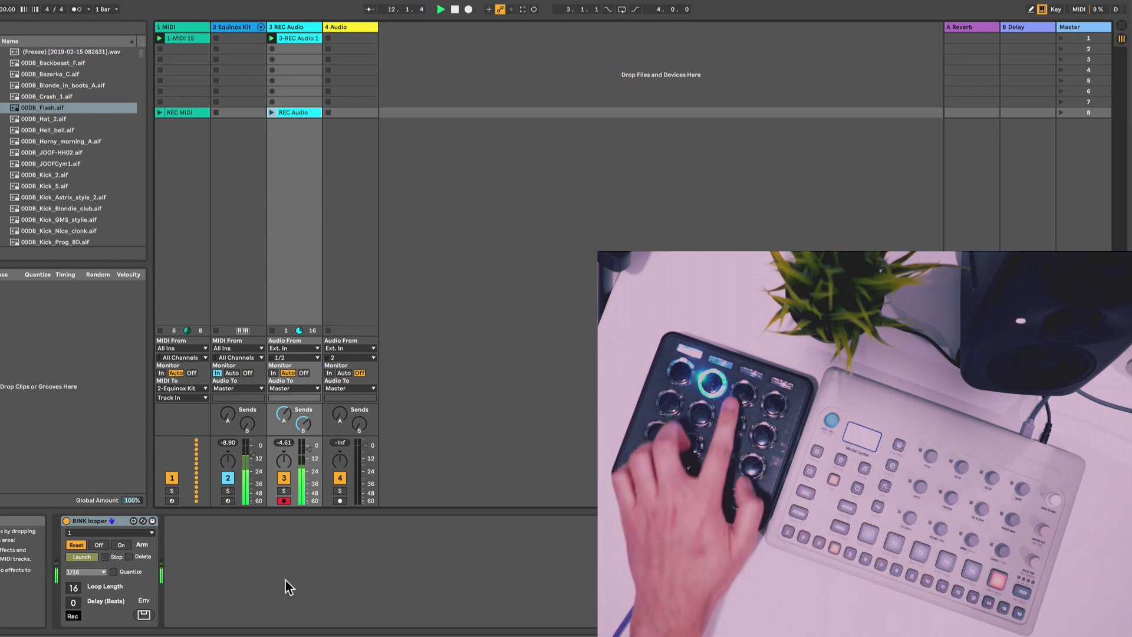
left_click(298, 38)
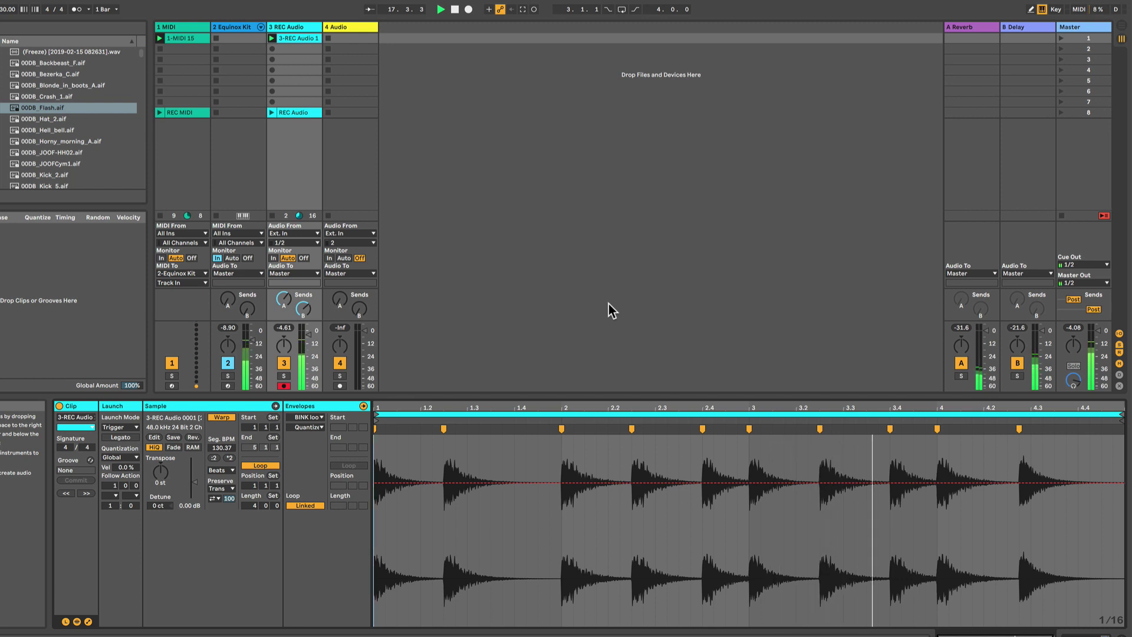
key("shift+Tab")
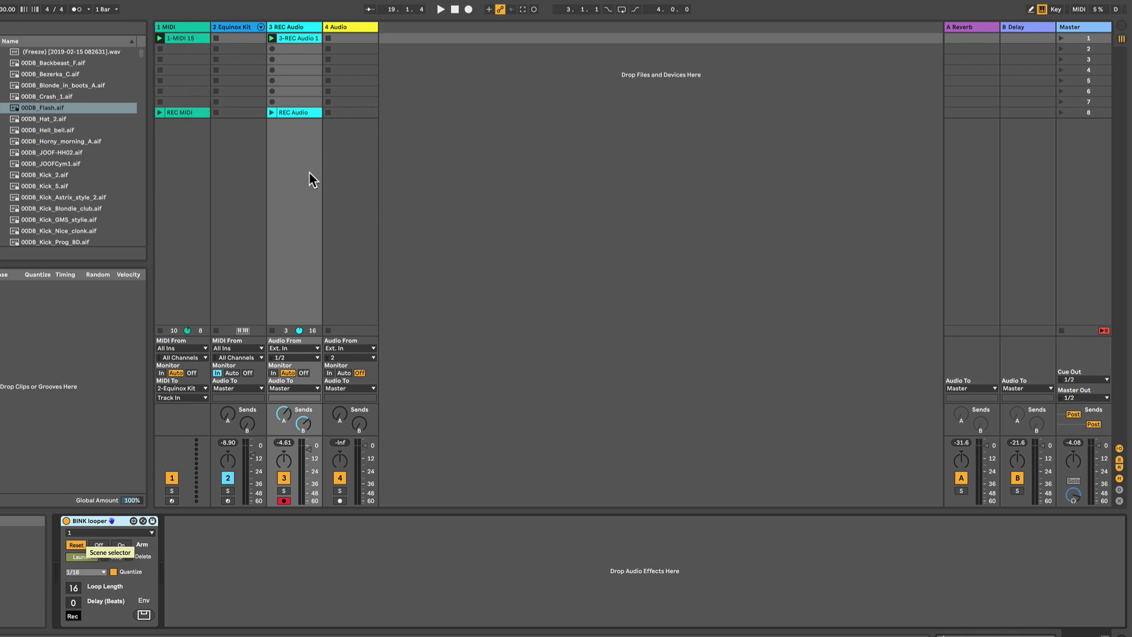
Set track 3's looper Delay to 8 beats and compare it with track 1's looper settings
left_click(292, 25)
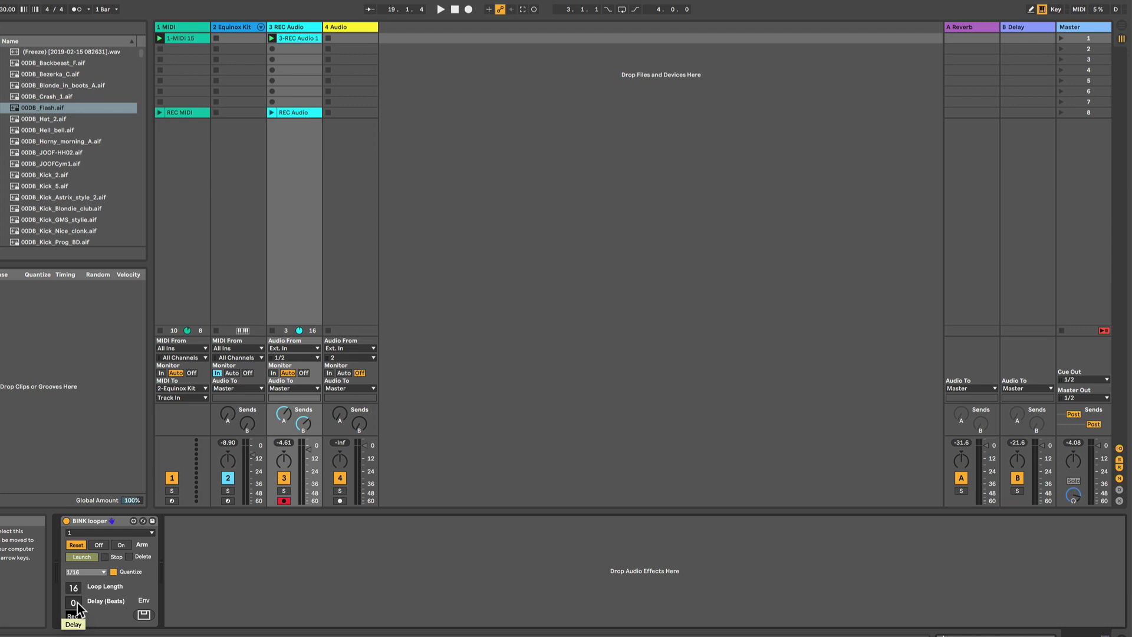
left_click_drag(77, 603, 77, 591)
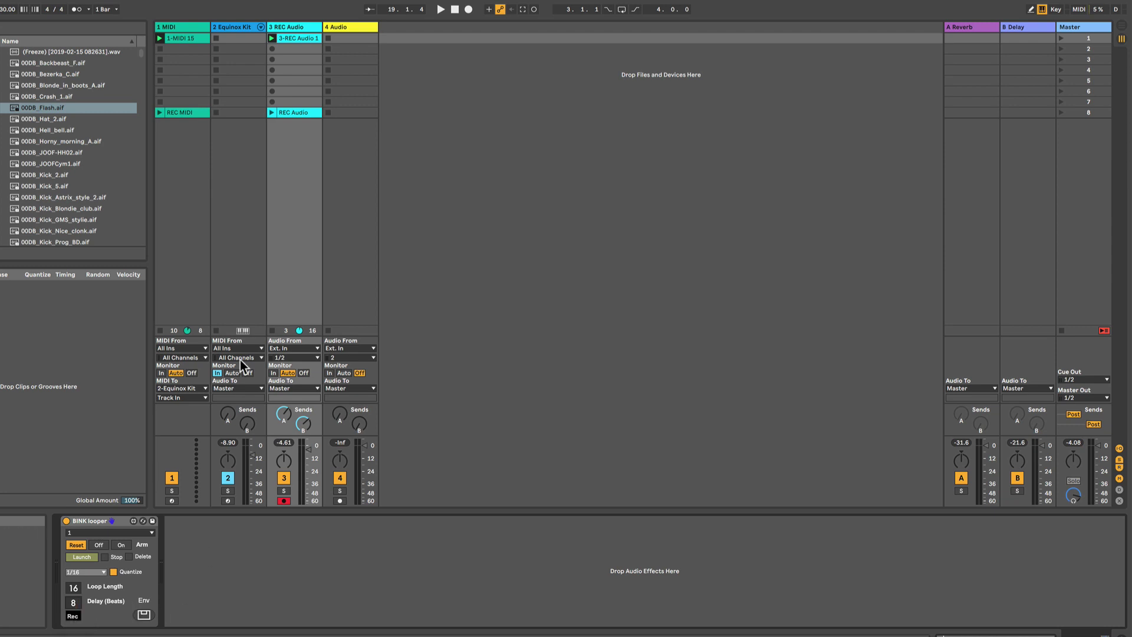
left_click(182, 24)
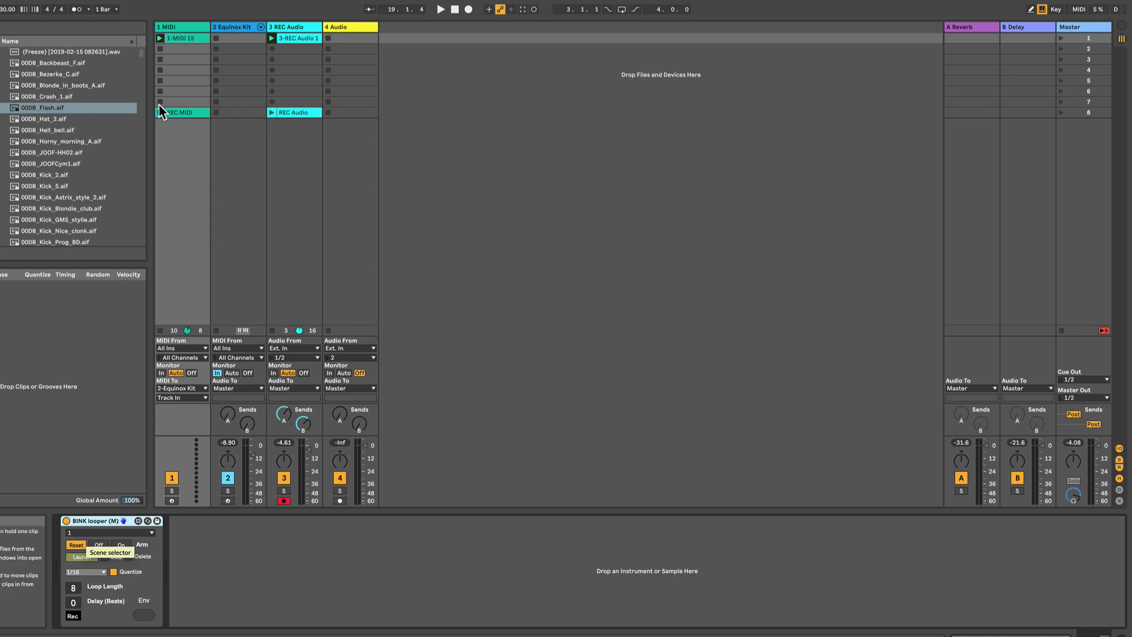
left_click(288, 26)
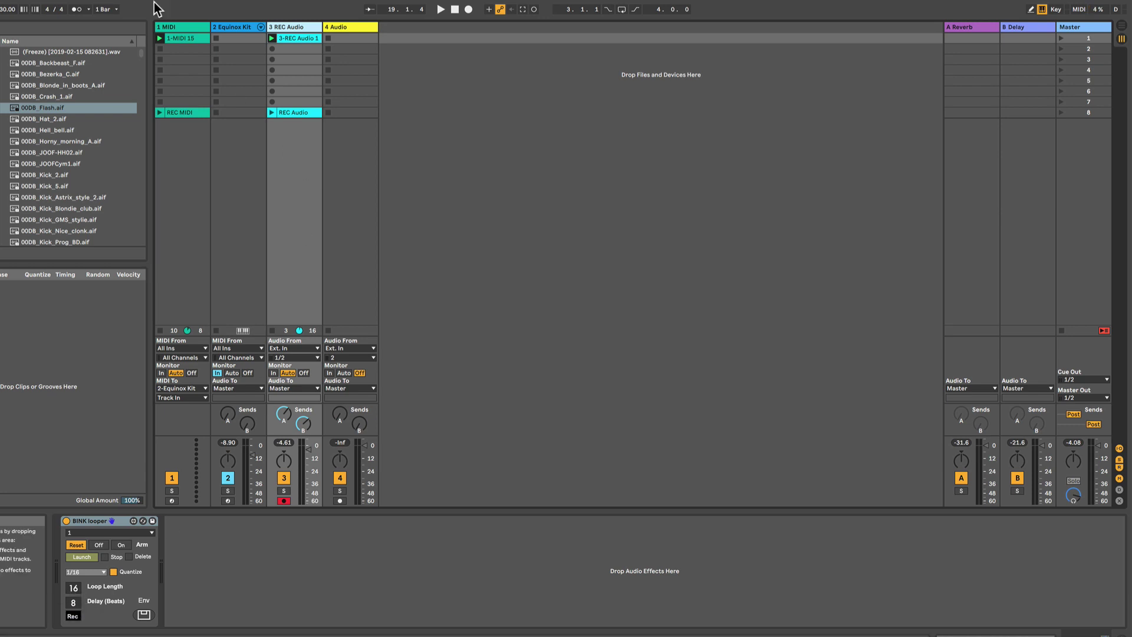
left_click(179, 26)
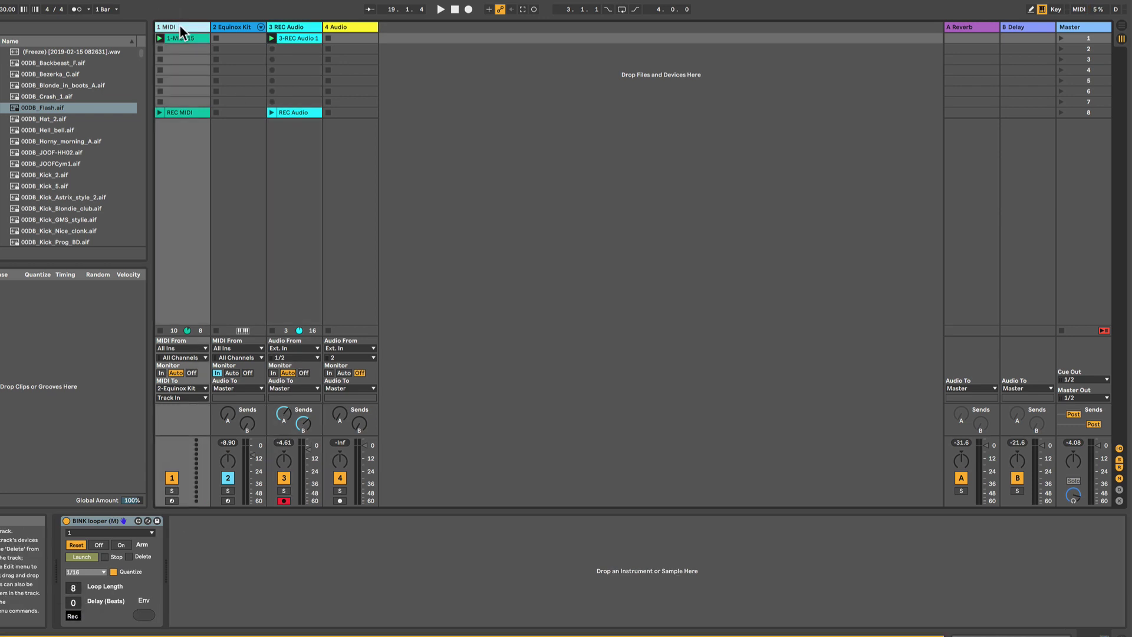
Pick the REC MIDI clip's BINK looper Rec Stop envelope and flatten it to one value
left_click(180, 38)
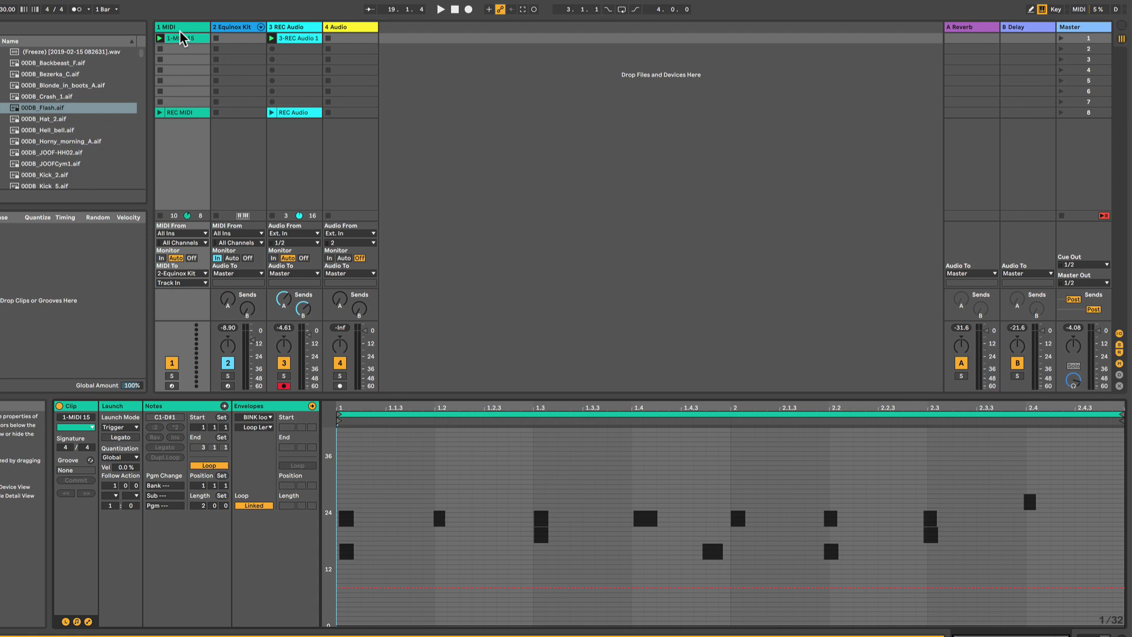
left_click(257, 427)
left_click(257, 429)
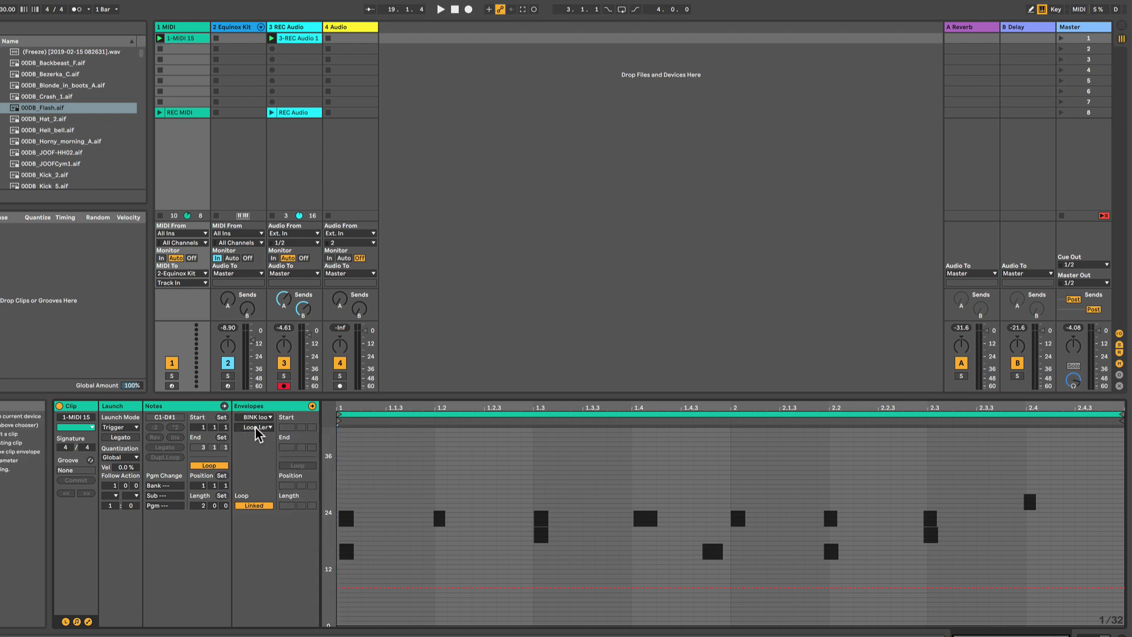
left_click(180, 112)
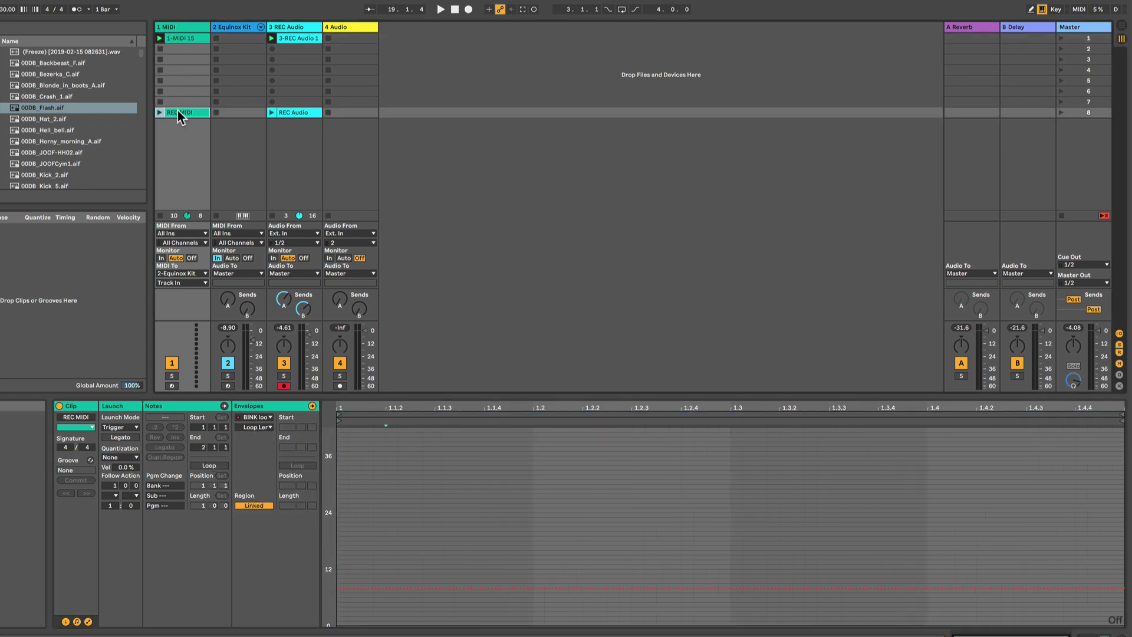
left_click(259, 427)
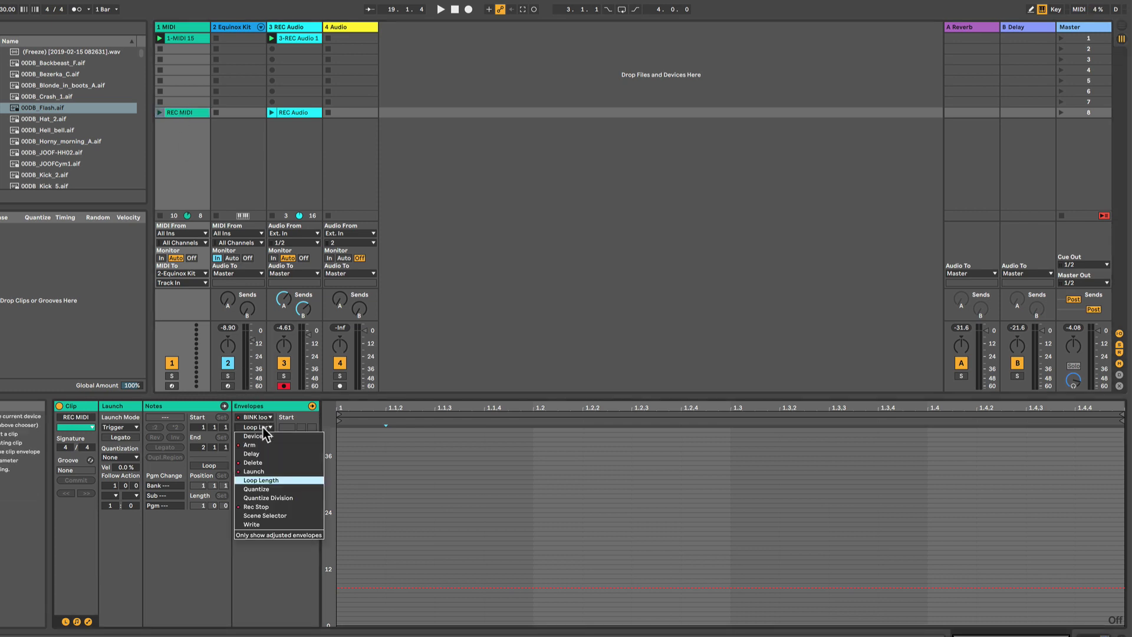
left_click(269, 507)
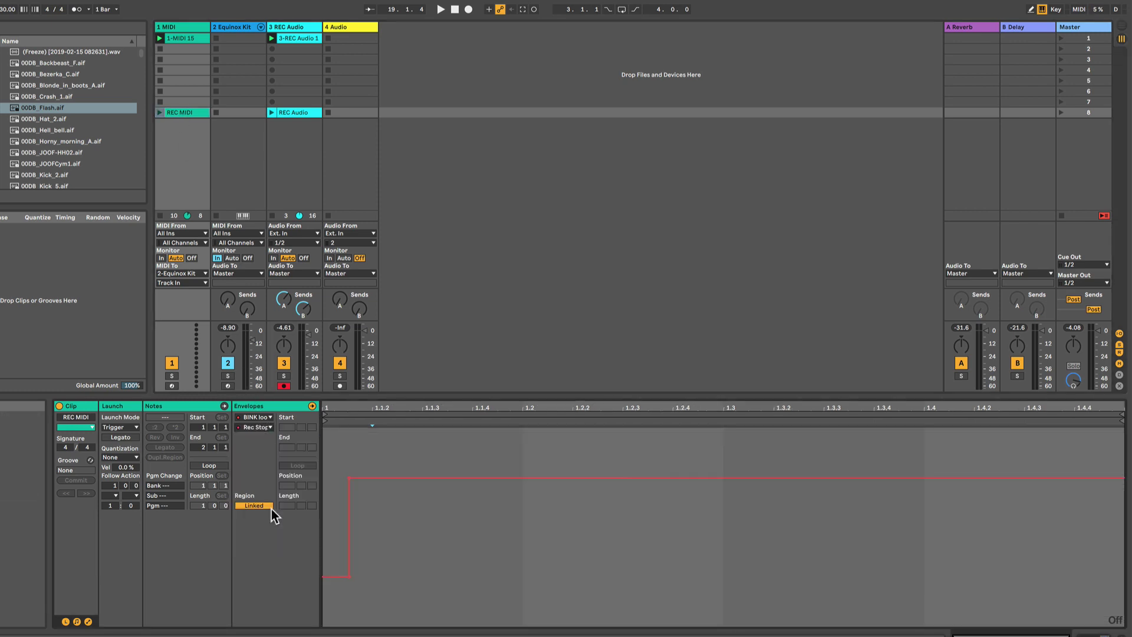
left_click(350, 476)
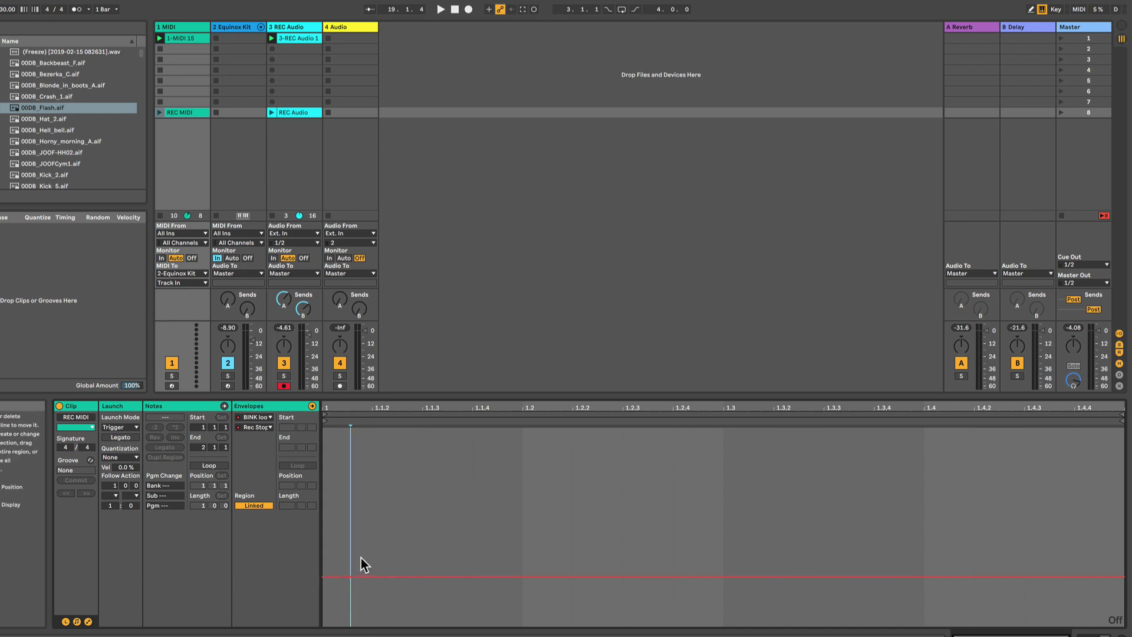
left_click_drag(362, 560, 337, 592)
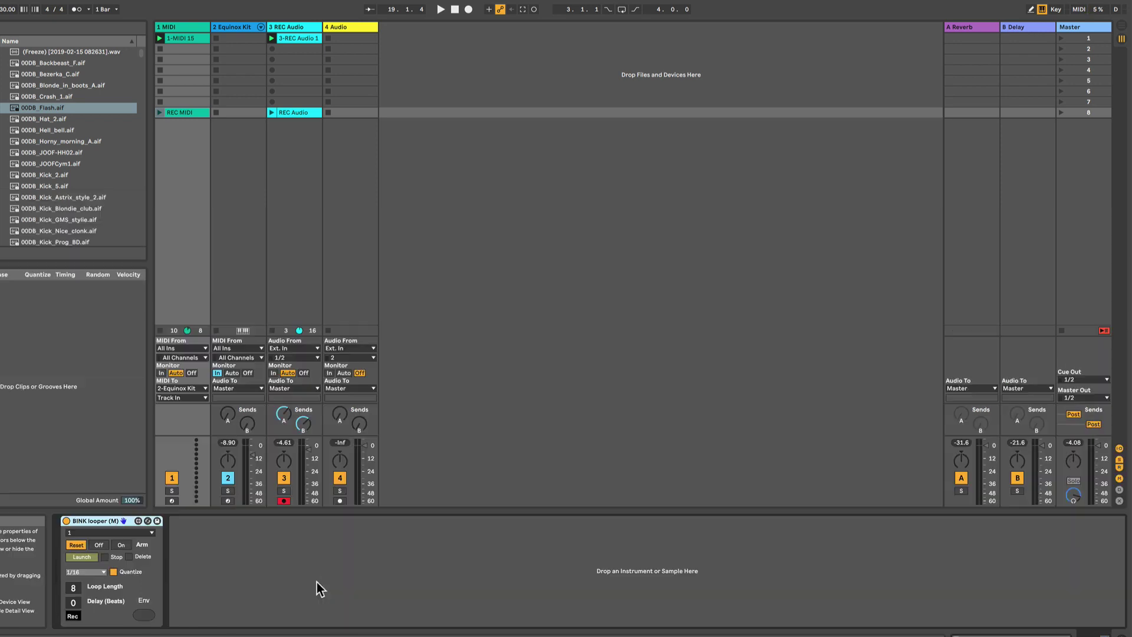
key("shift+Tab")
left_click(216, 551)
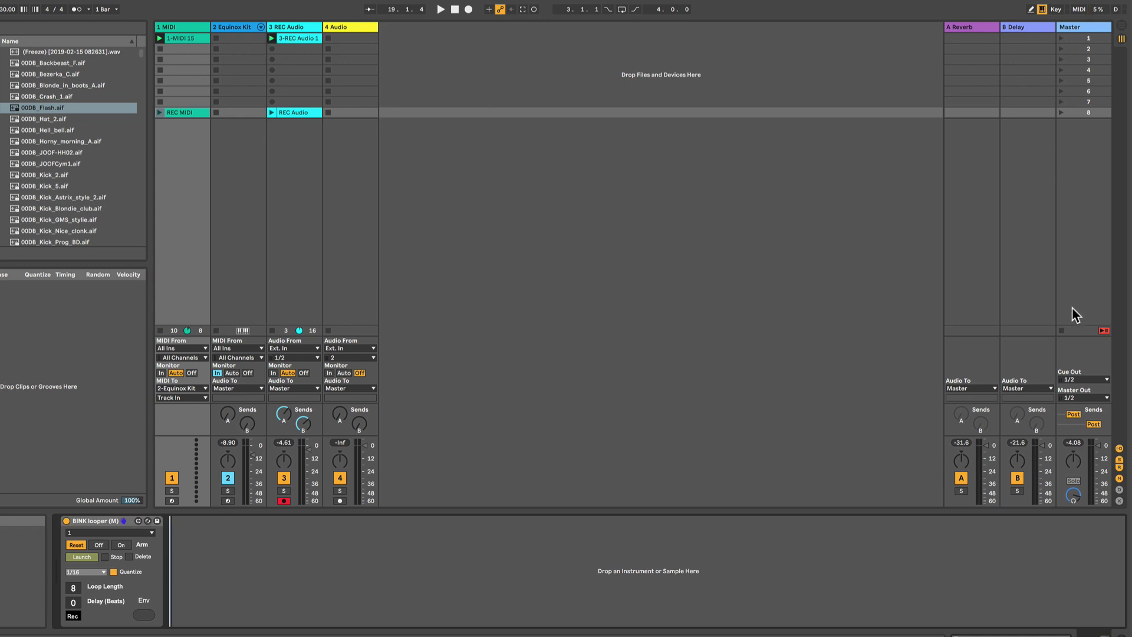
Stop all clips and map the REC Audio slot to the same pad as REC MIDI
left_click(1061, 330)
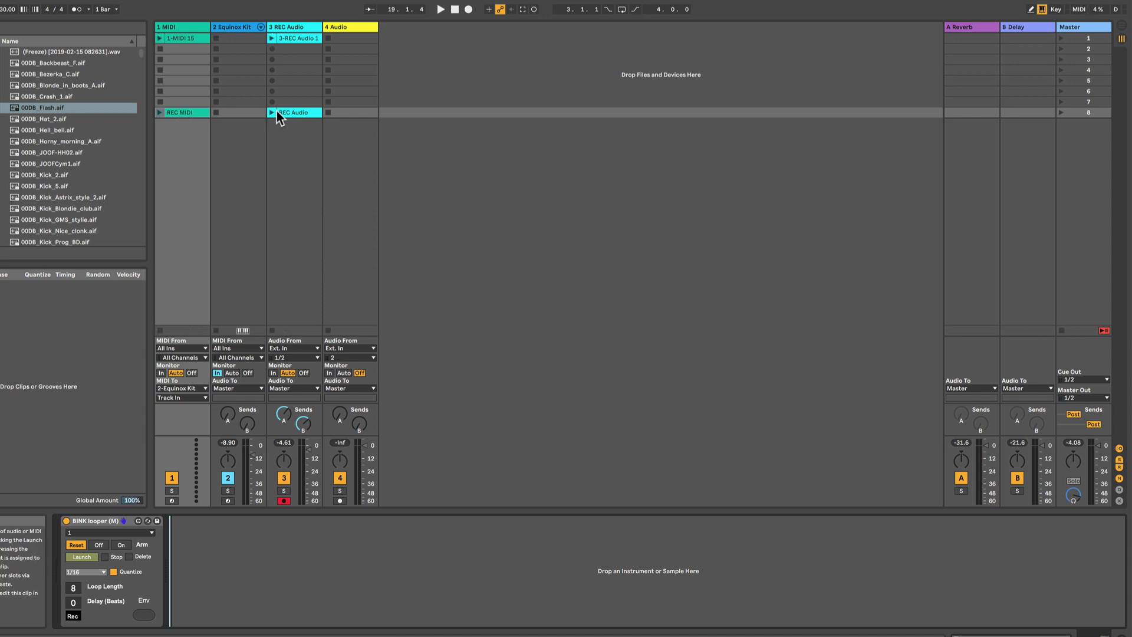
left_click(1079, 9)
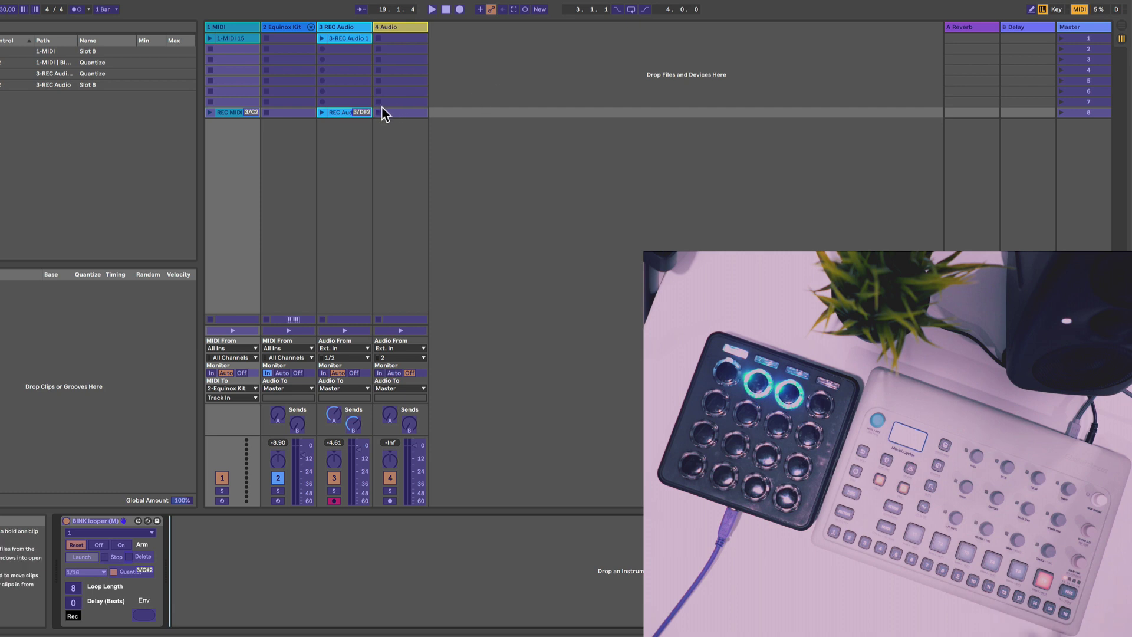
left_click(358, 111)
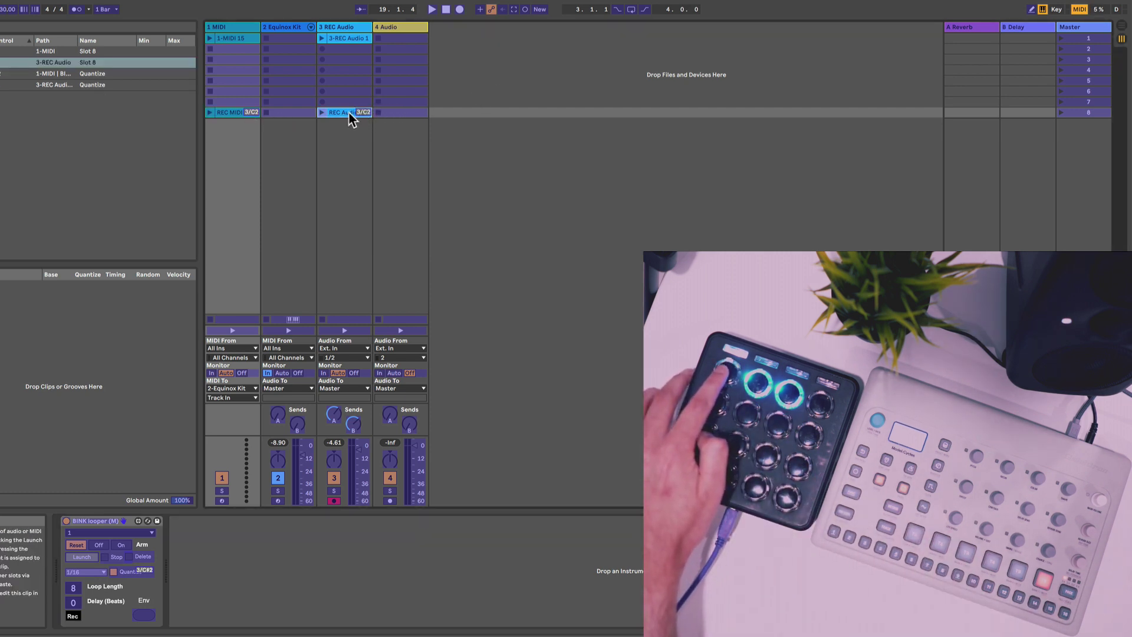
left_click(1085, 9)
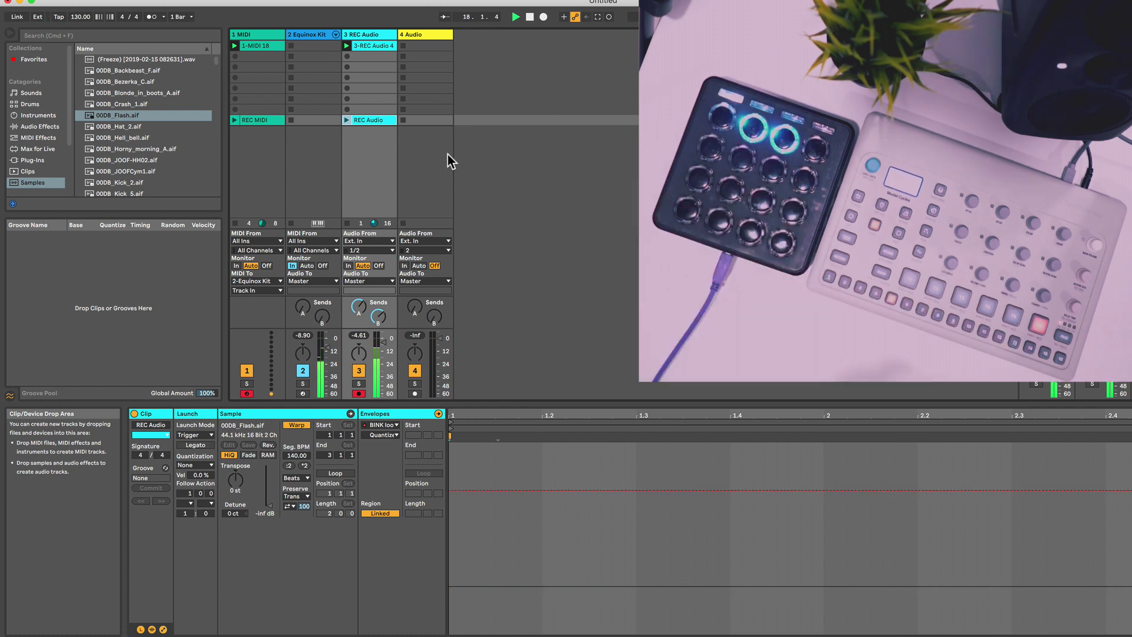
Compare the 3-REC Audio 4 waveform with the 1-MIDI 18 notes, ending on the audio clip
left_click(365, 45)
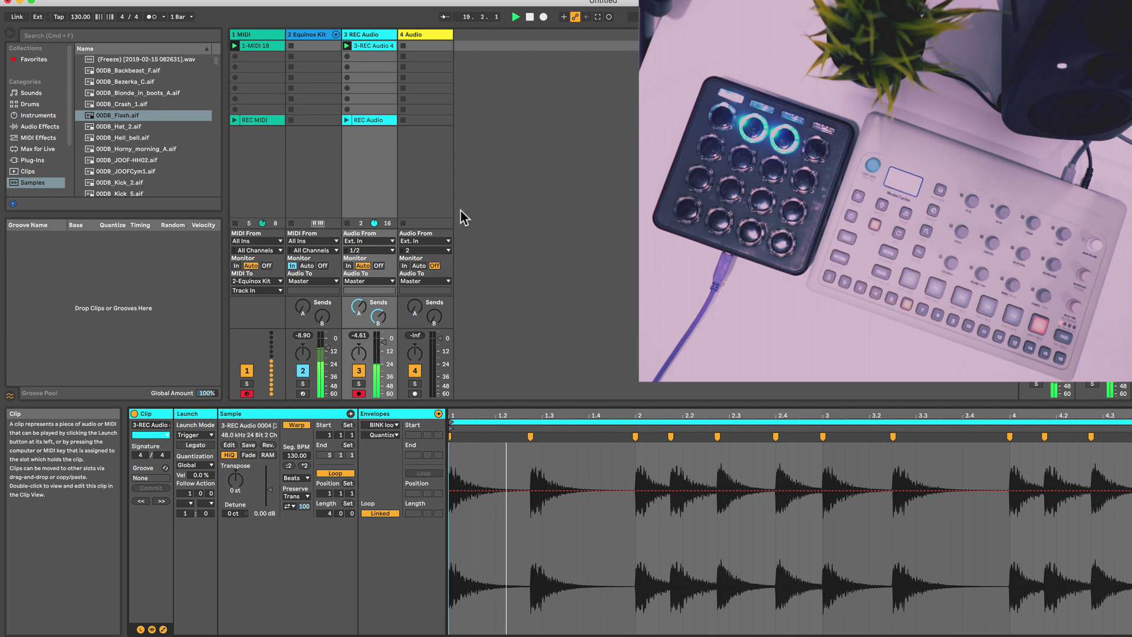
left_click(256, 45)
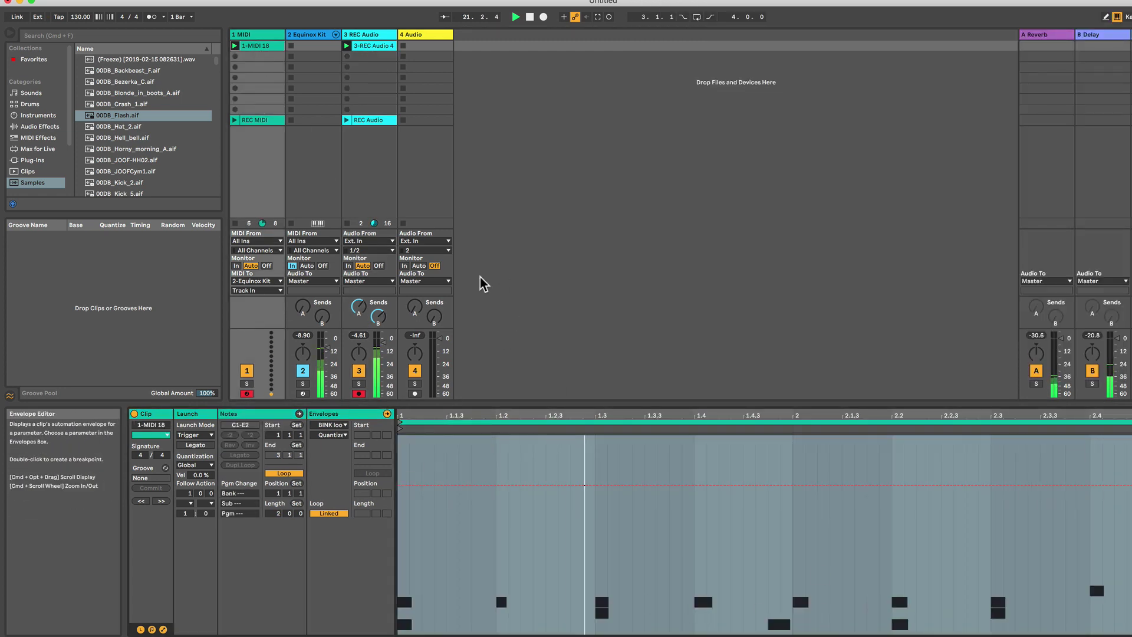
left_click(367, 35)
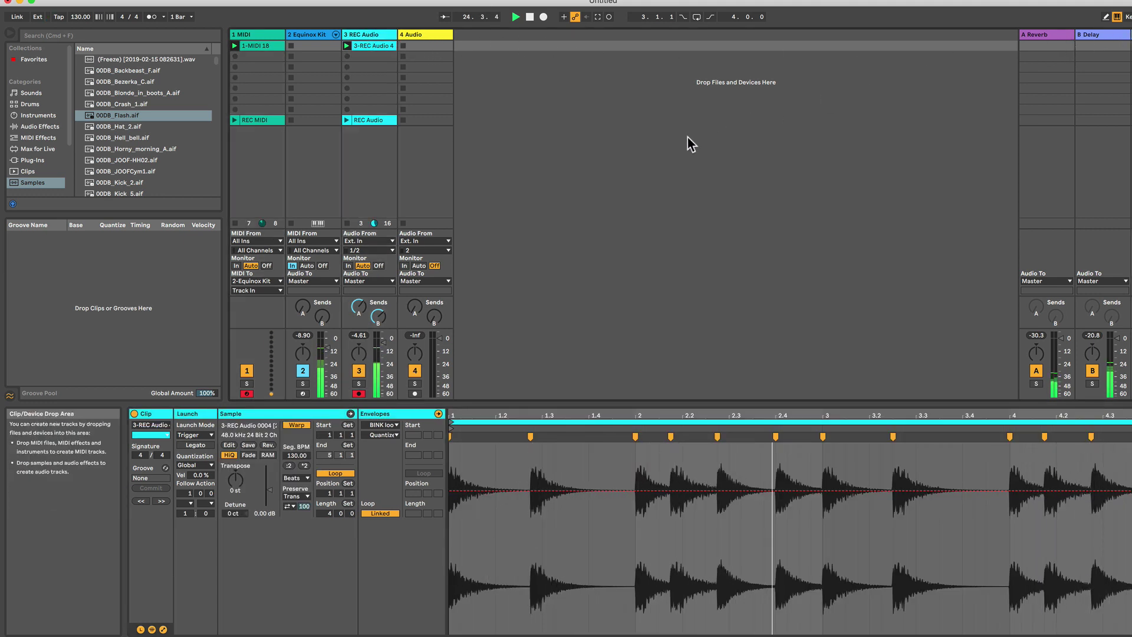
Search 'fade to grey' and load Fade to Grey.adg onto the Master track
key("super+f")
type("fade")
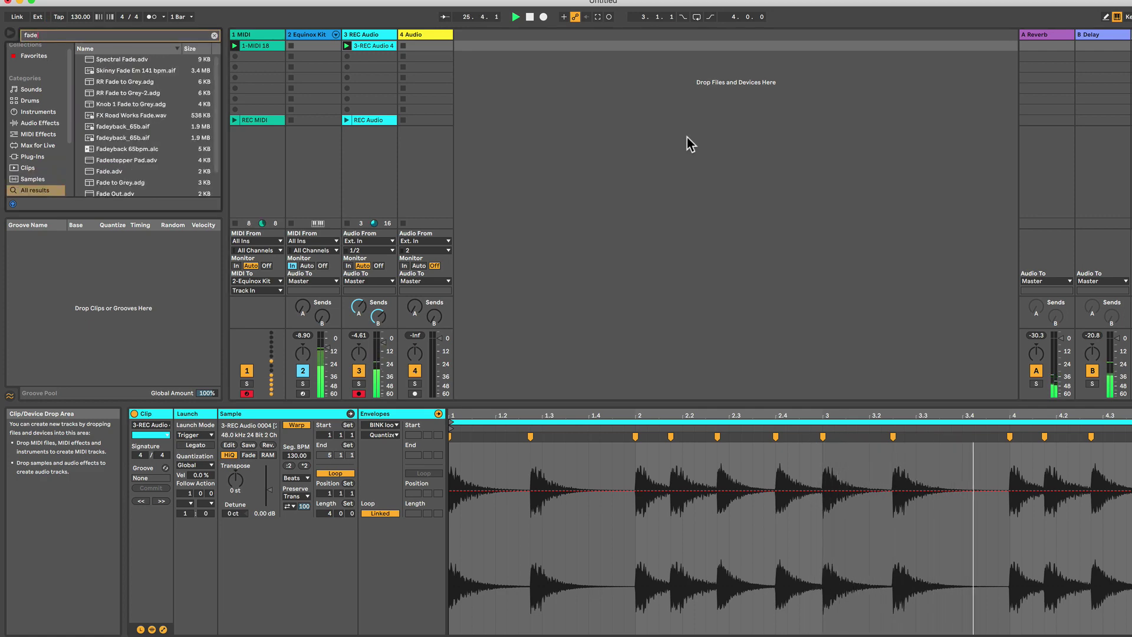
type(" to grey")
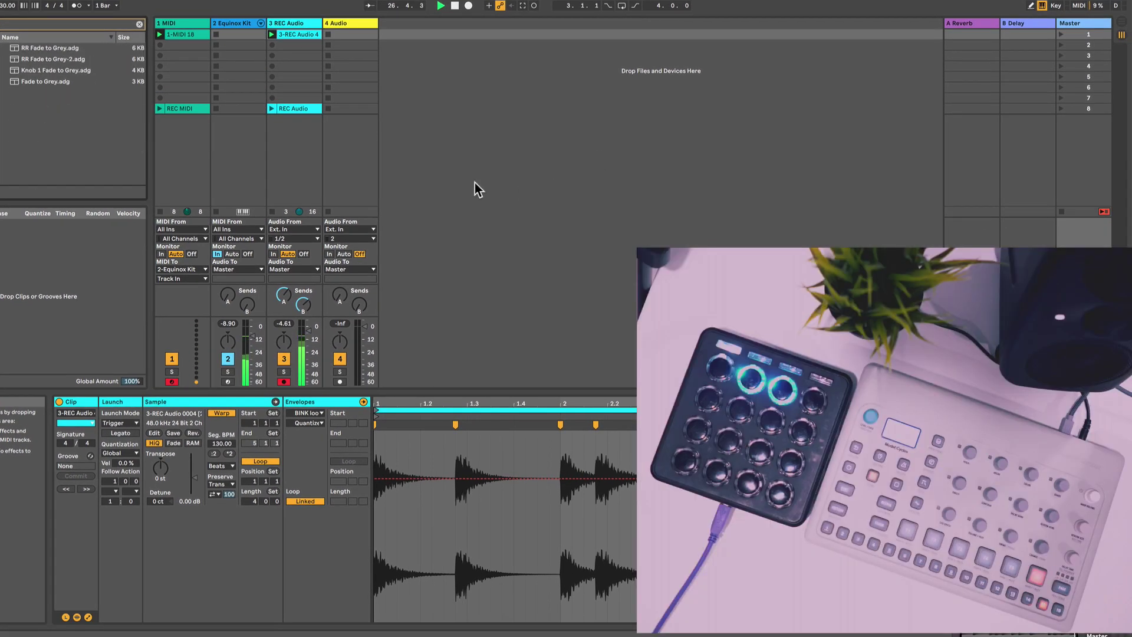
double_click(47, 82)
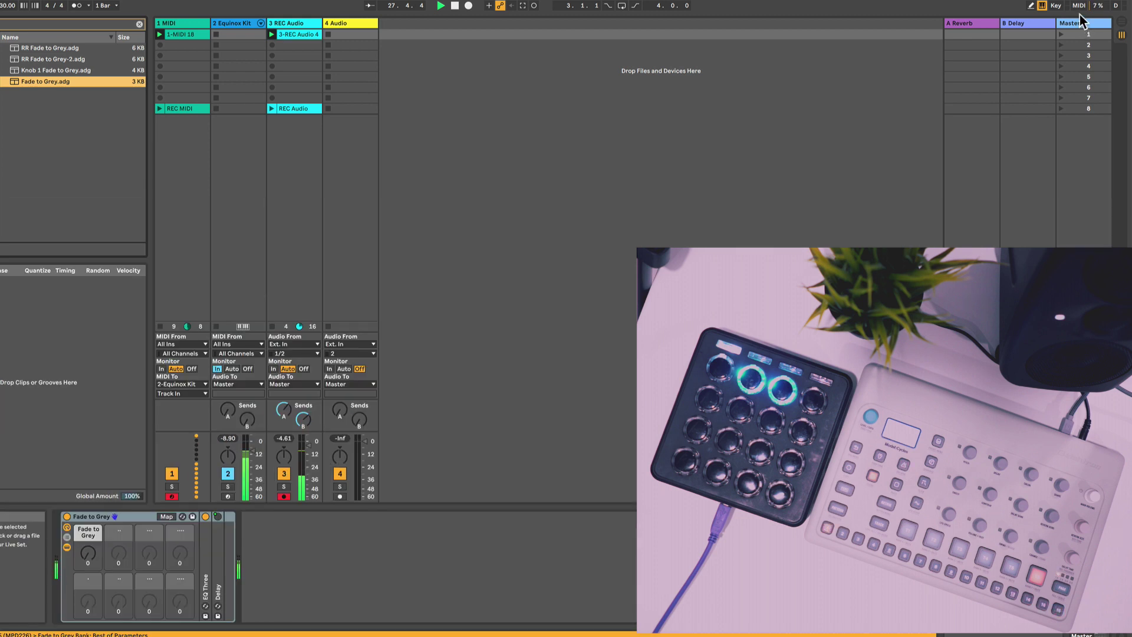
MIDI-map the Fade to Grey macro to a controller knob
left_click(1079, 6)
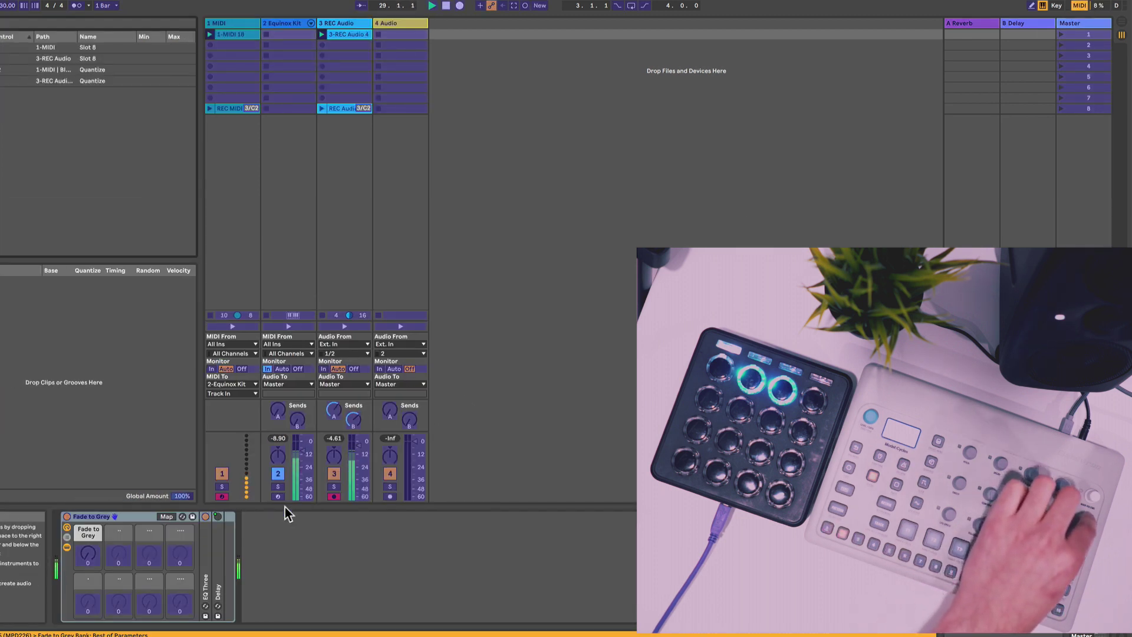
left_click(77, 556)
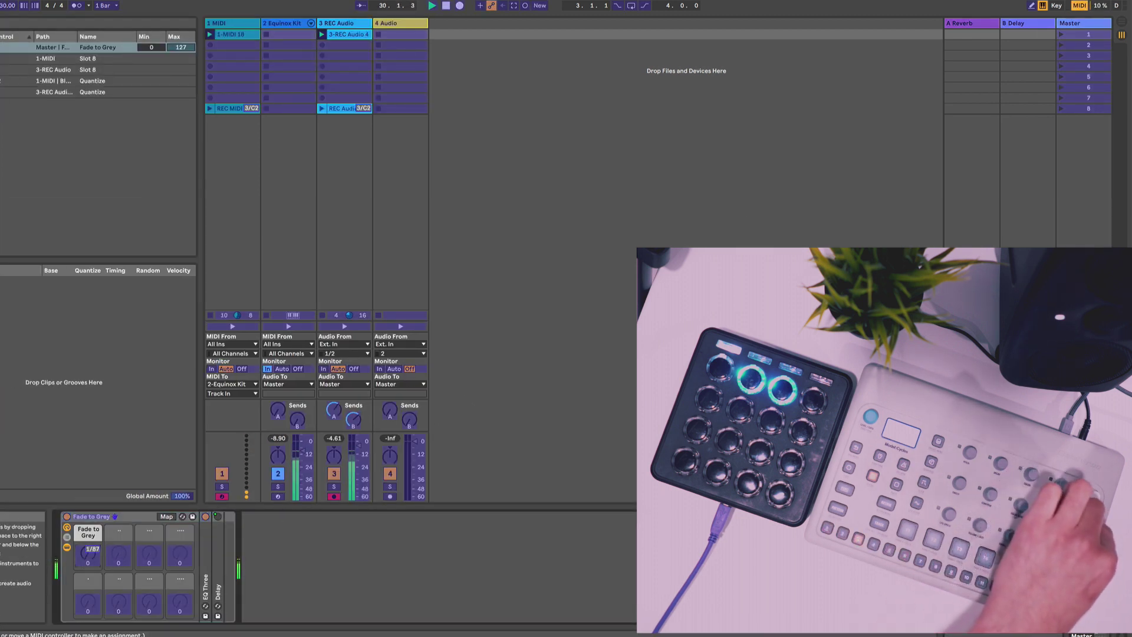
left_click(1079, 5)
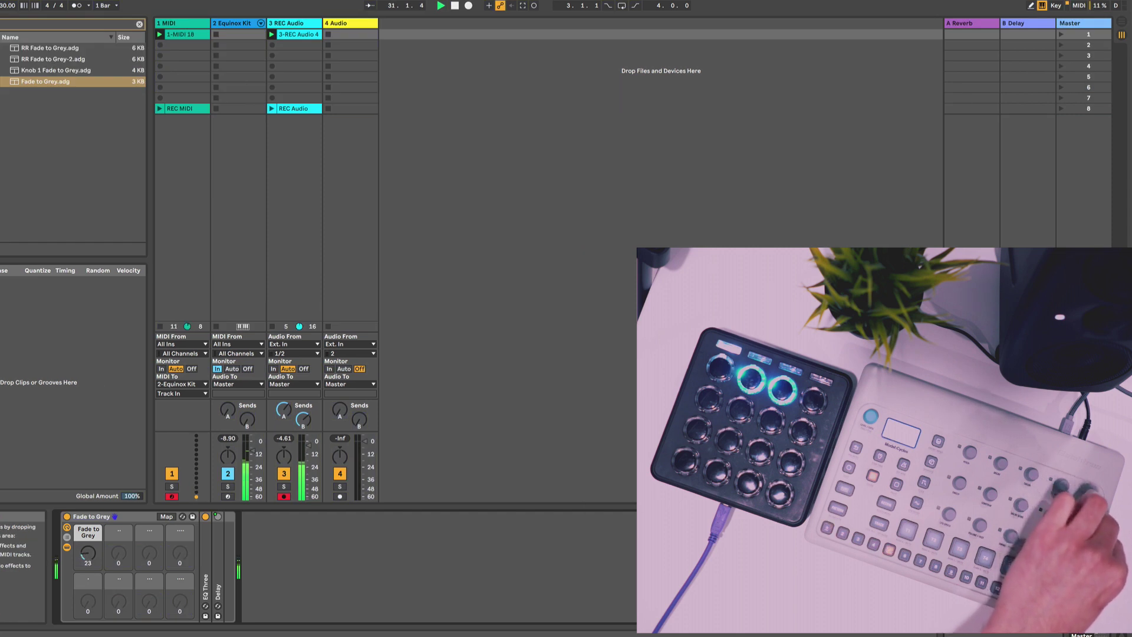